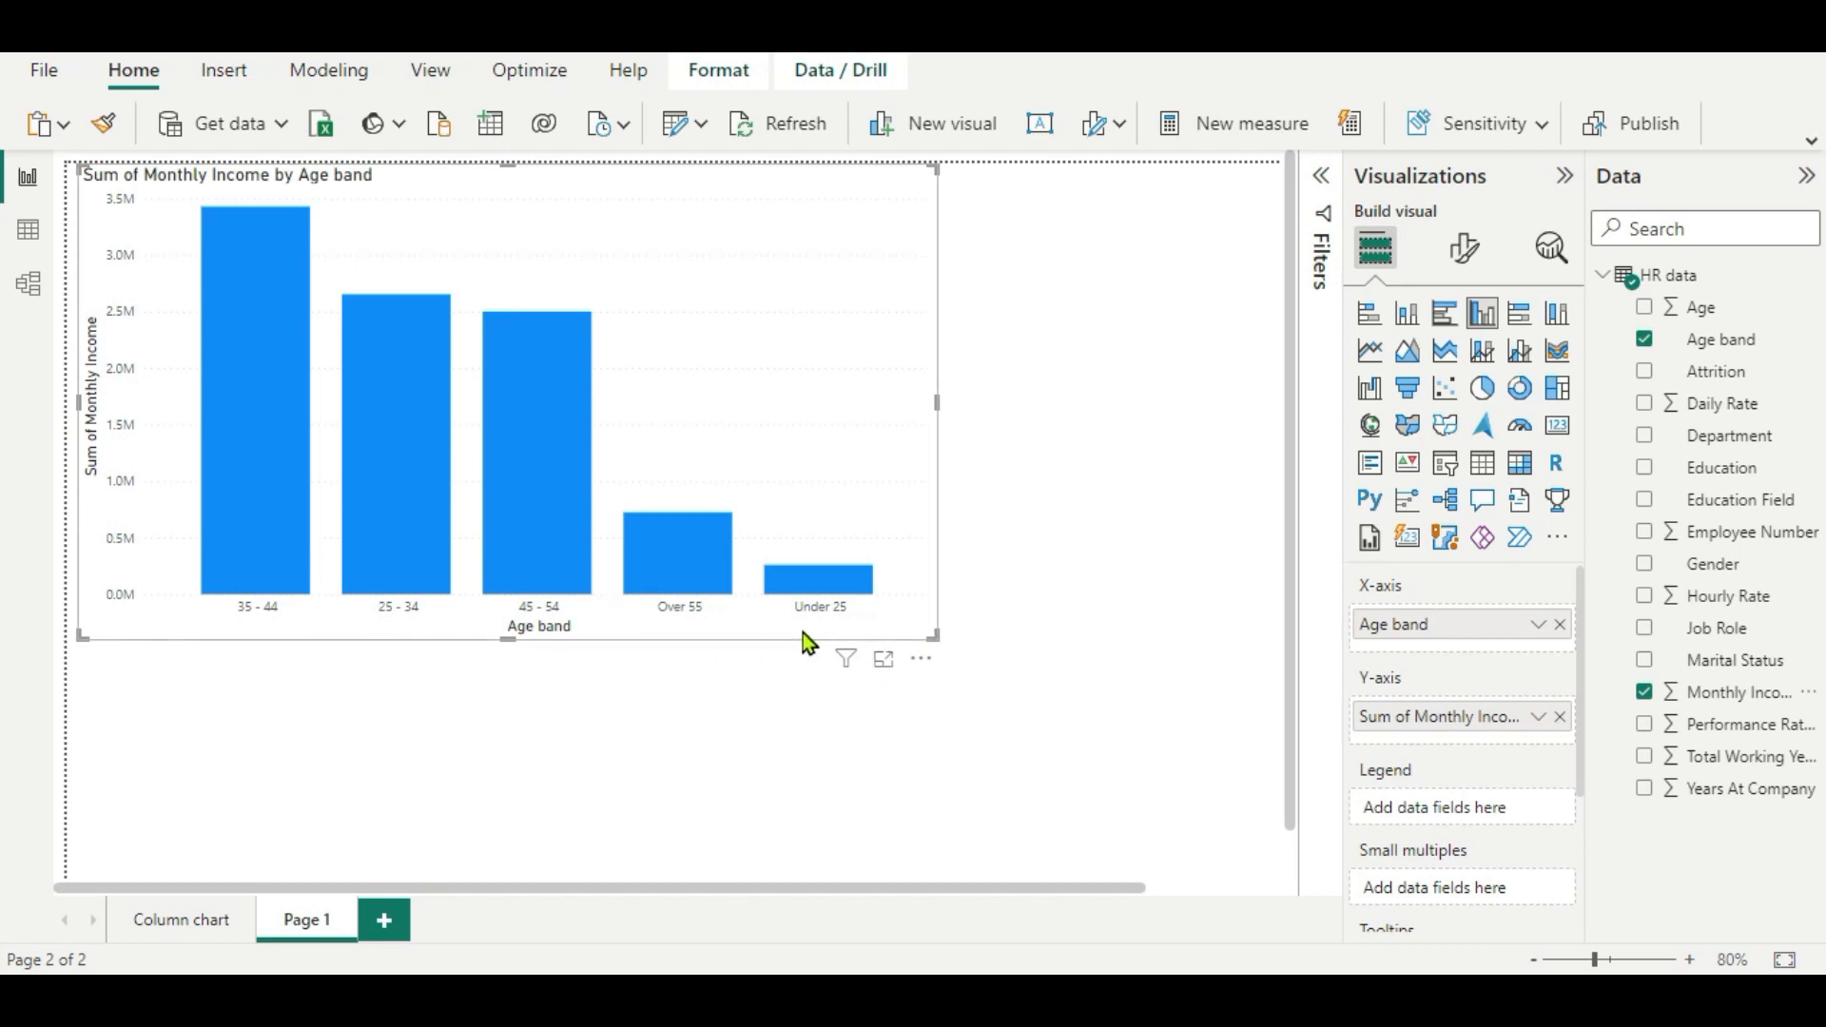
# Sort the Monthly Income column chart by Age band in ascending order and enlarge the chart slightly
pyautogui.click(922, 666)
pyautogui.moveTo(993, 835)
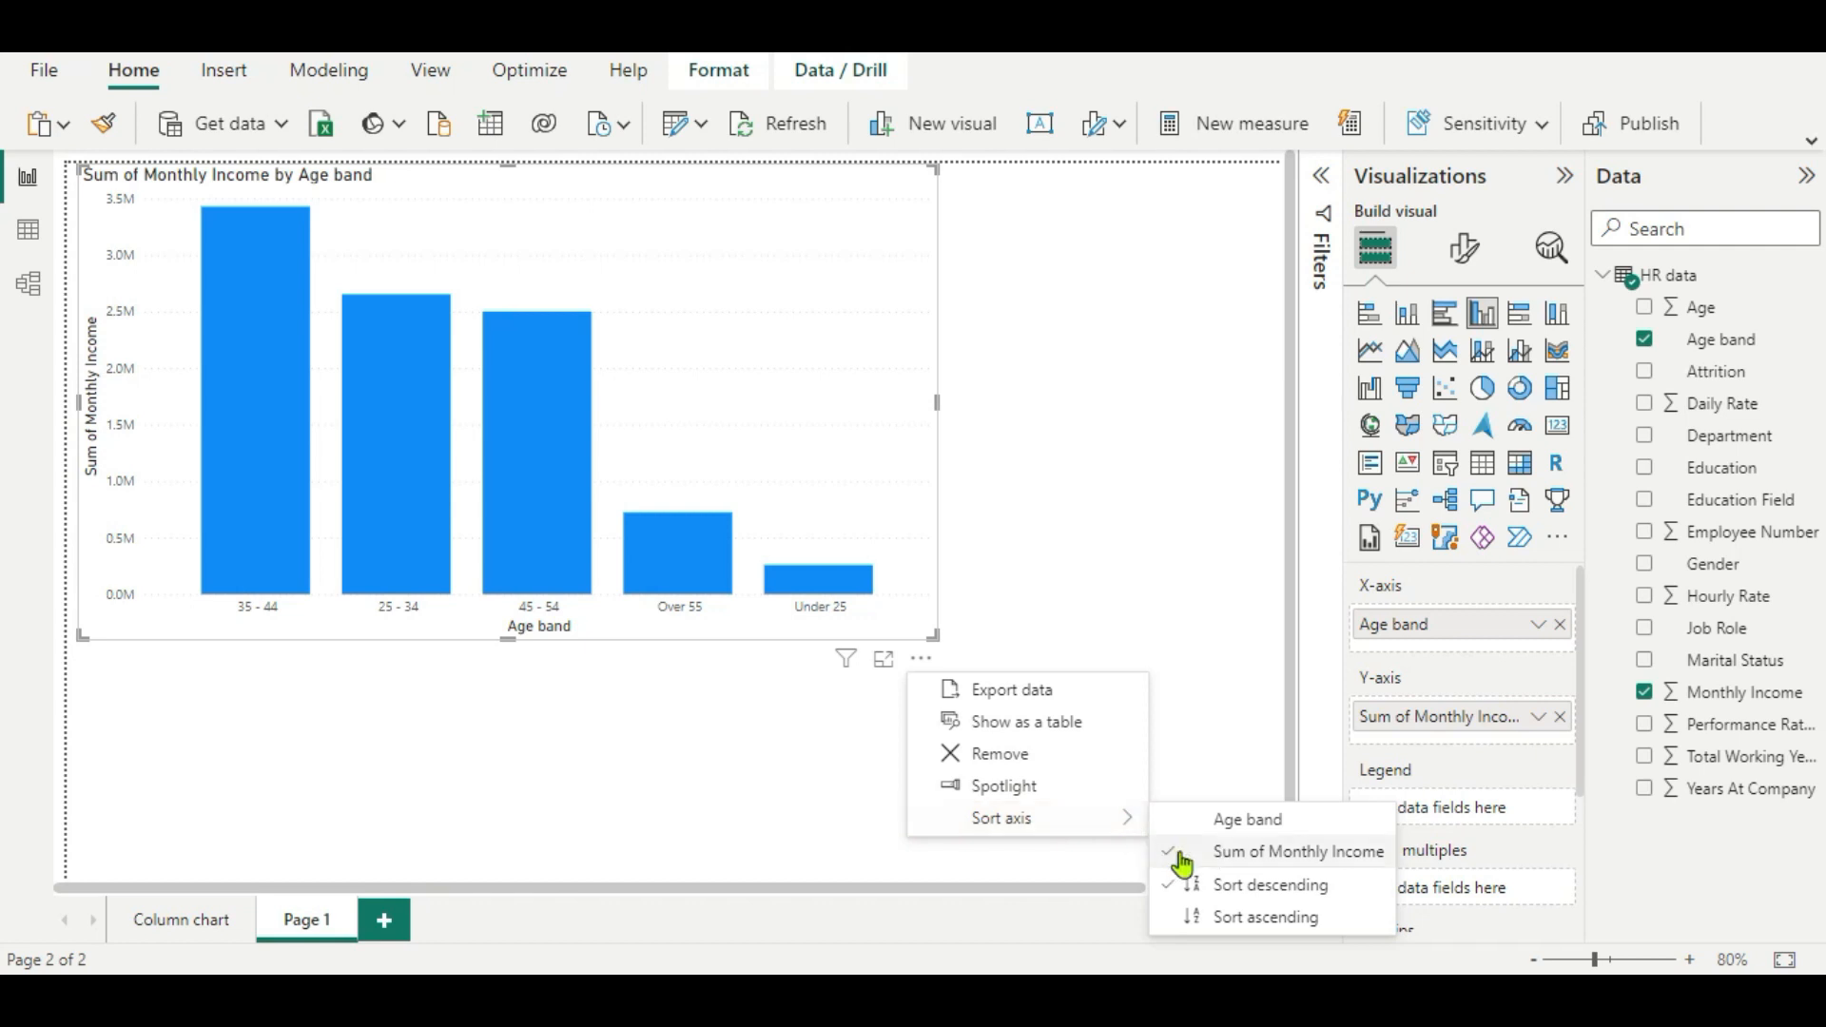
pyautogui.click(1204, 824)
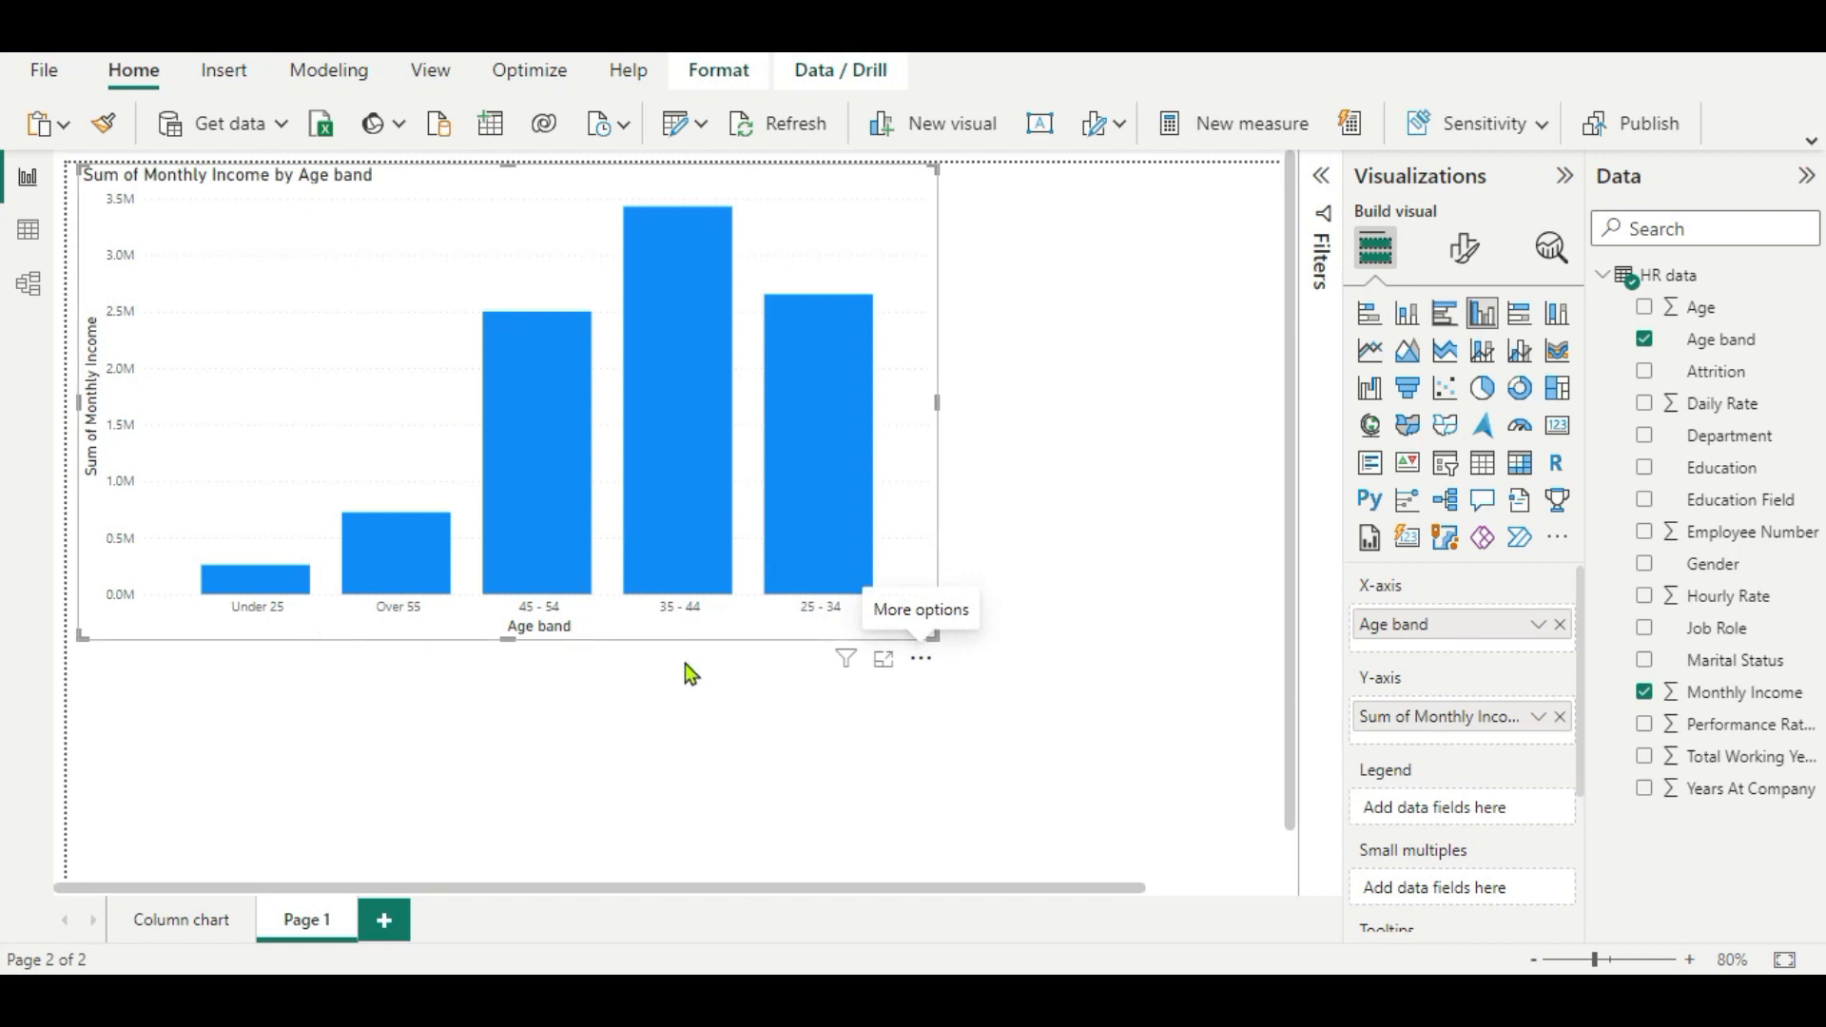
pyautogui.click(922, 663)
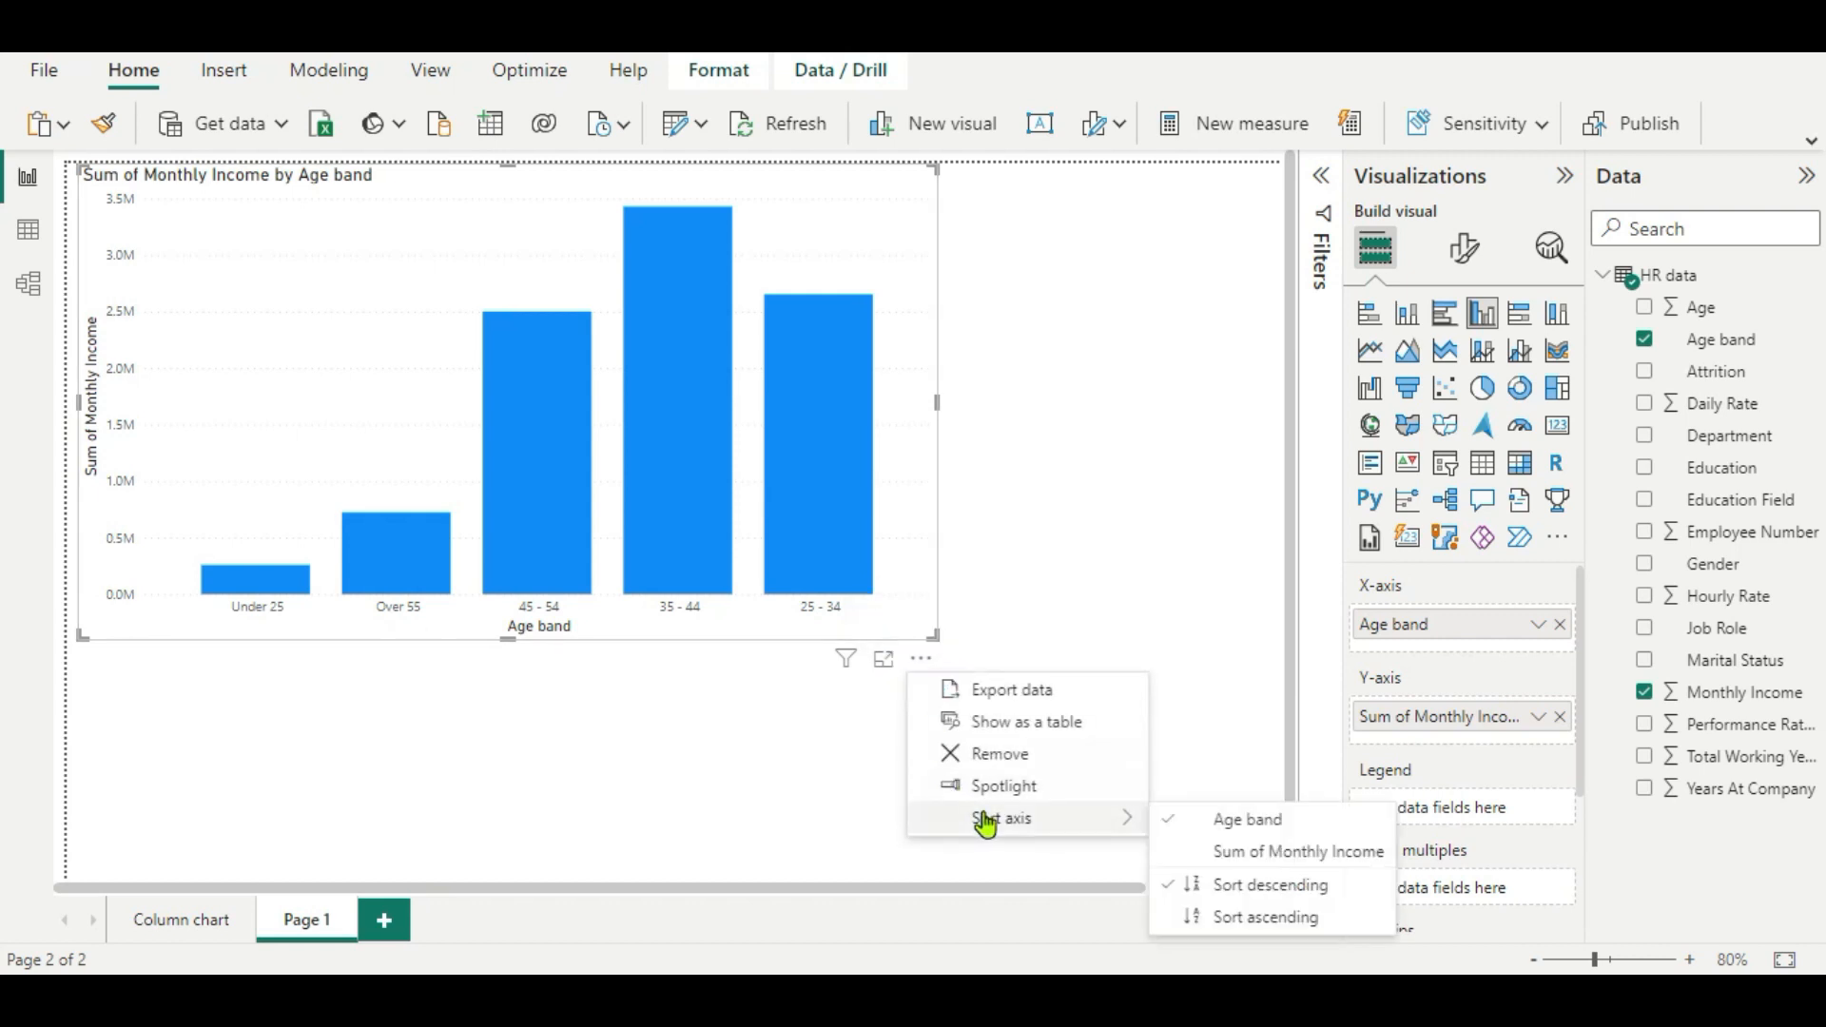
pyautogui.click(1204, 916)
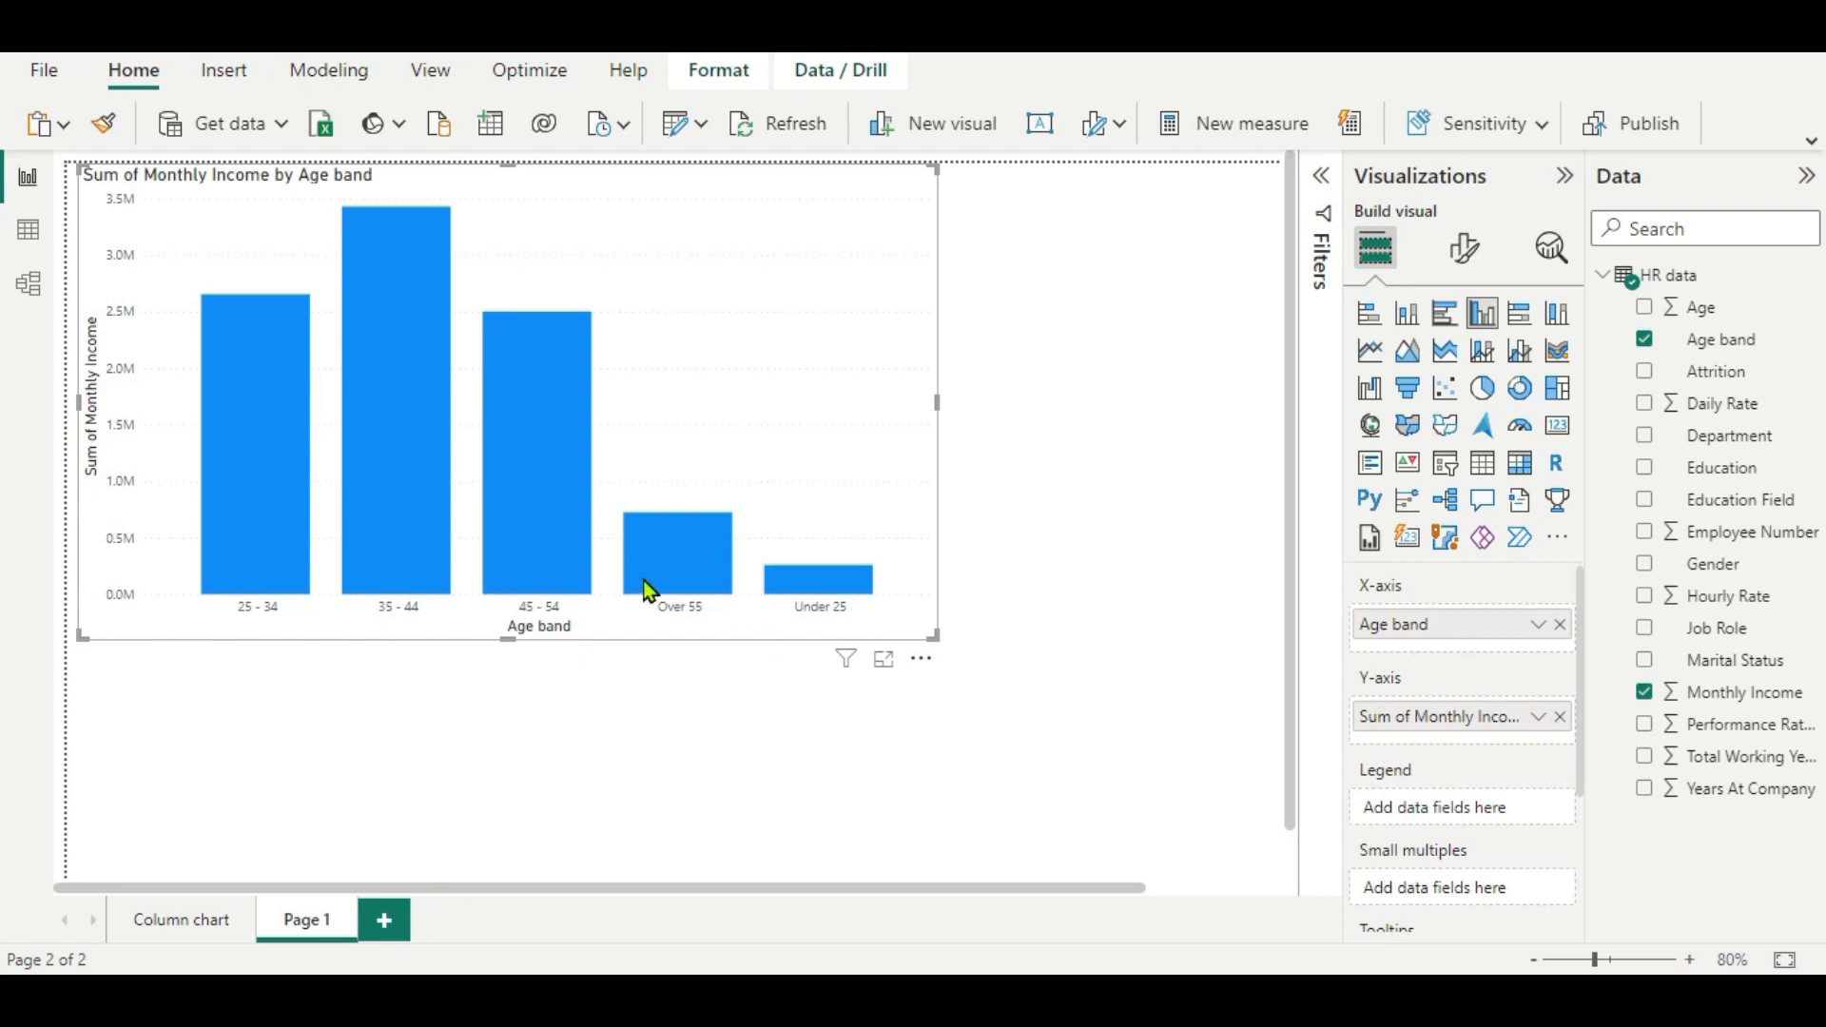
pyautogui.moveTo(646, 589)
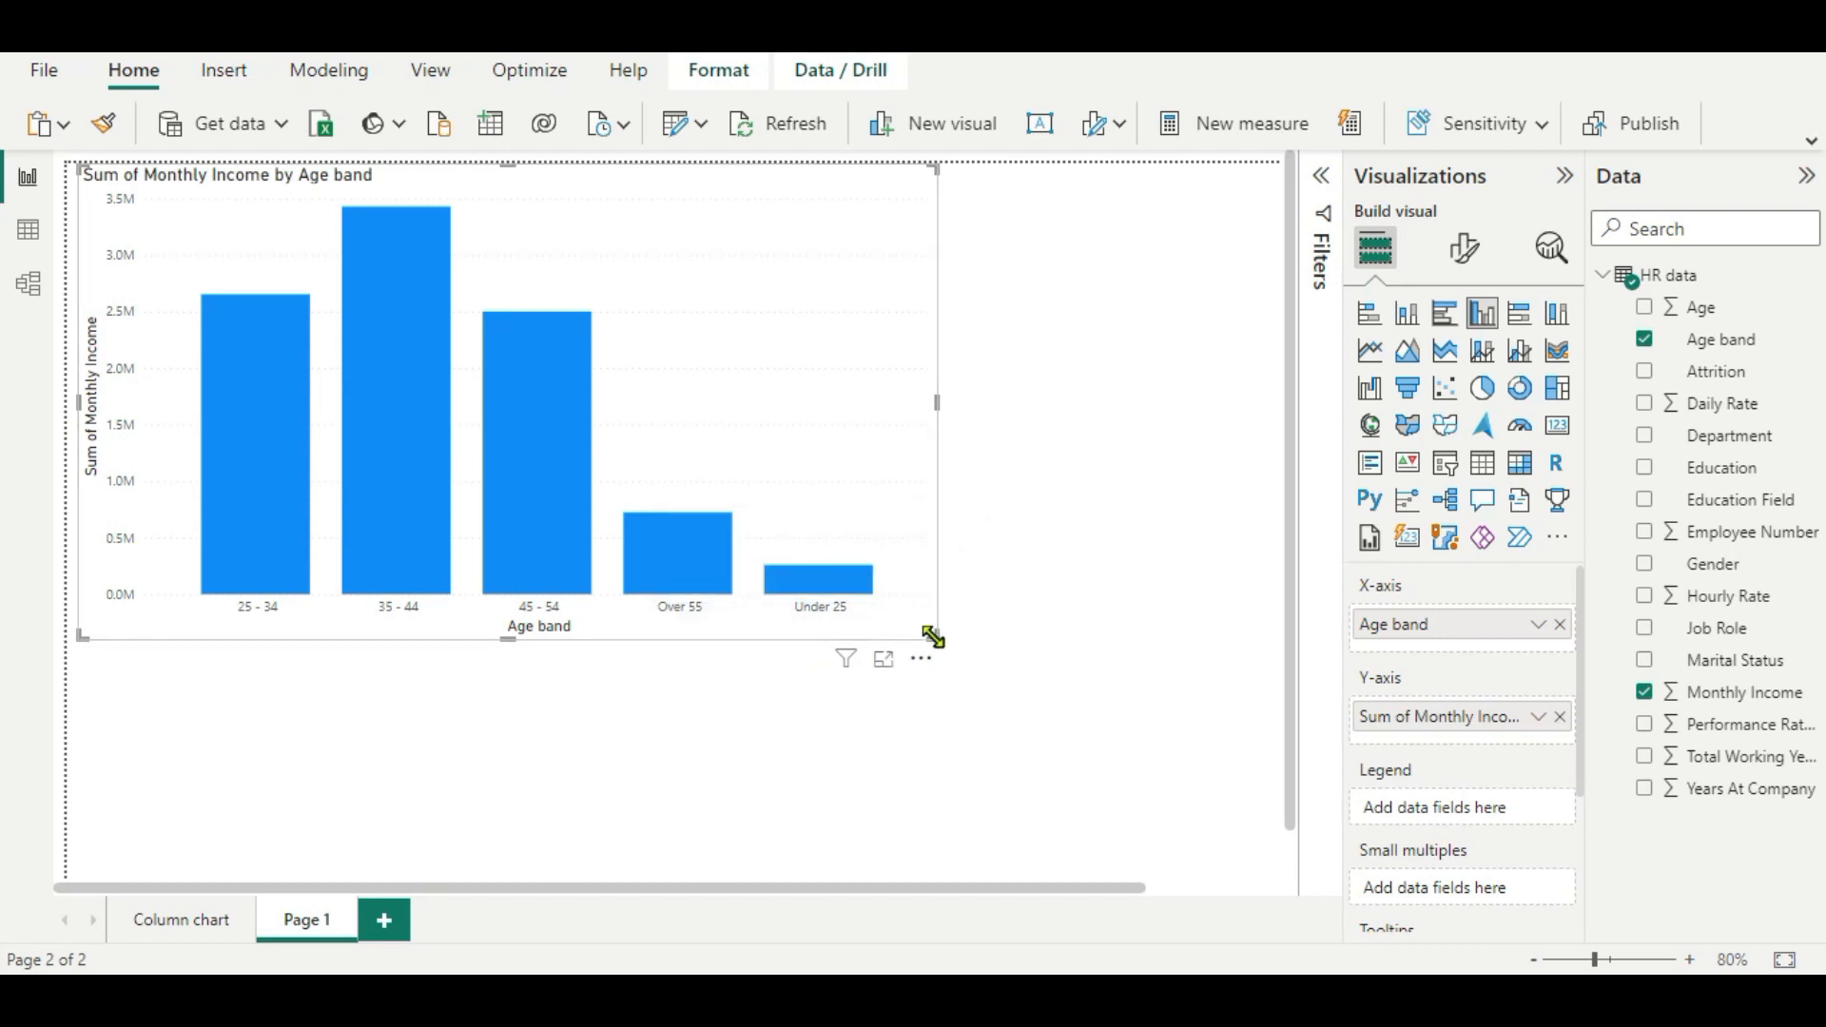
pyautogui.moveTo(934, 629); pyautogui.dragTo(1004, 708)
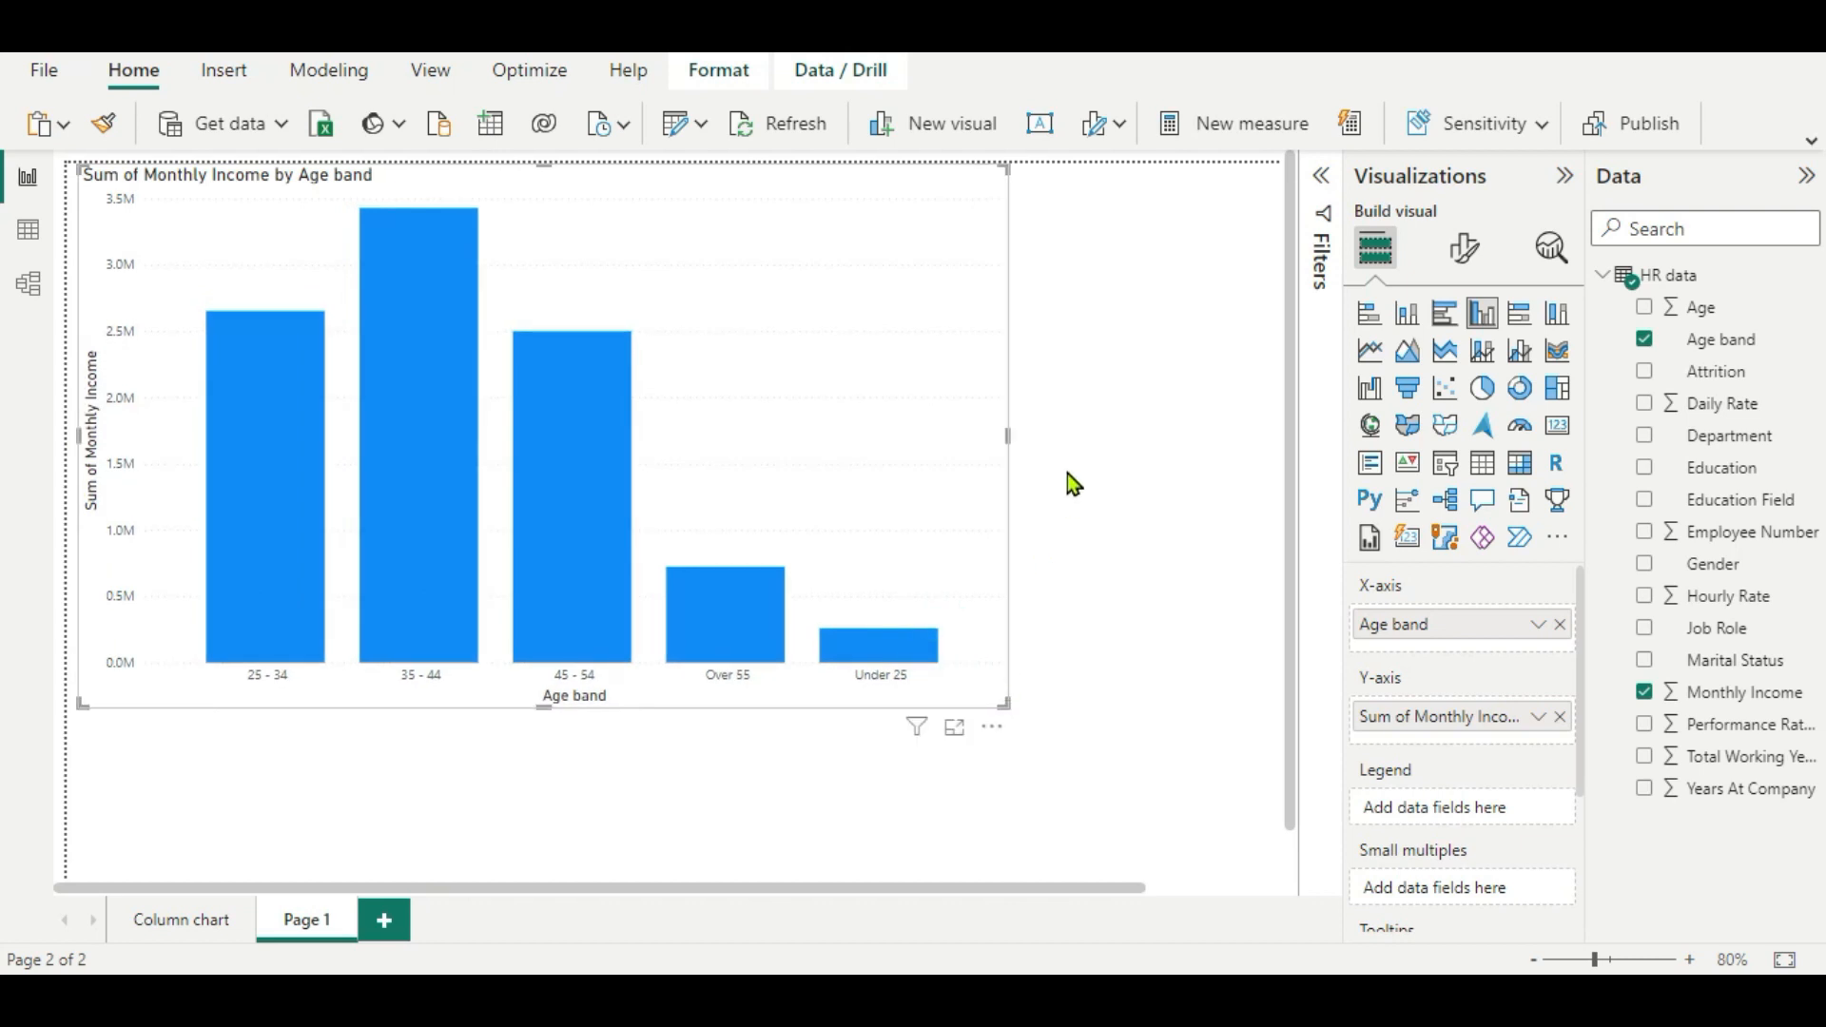
# Review the task instructions on the Column chart page and open the report's data in the Power Query Editor
pyautogui.click(171, 922)
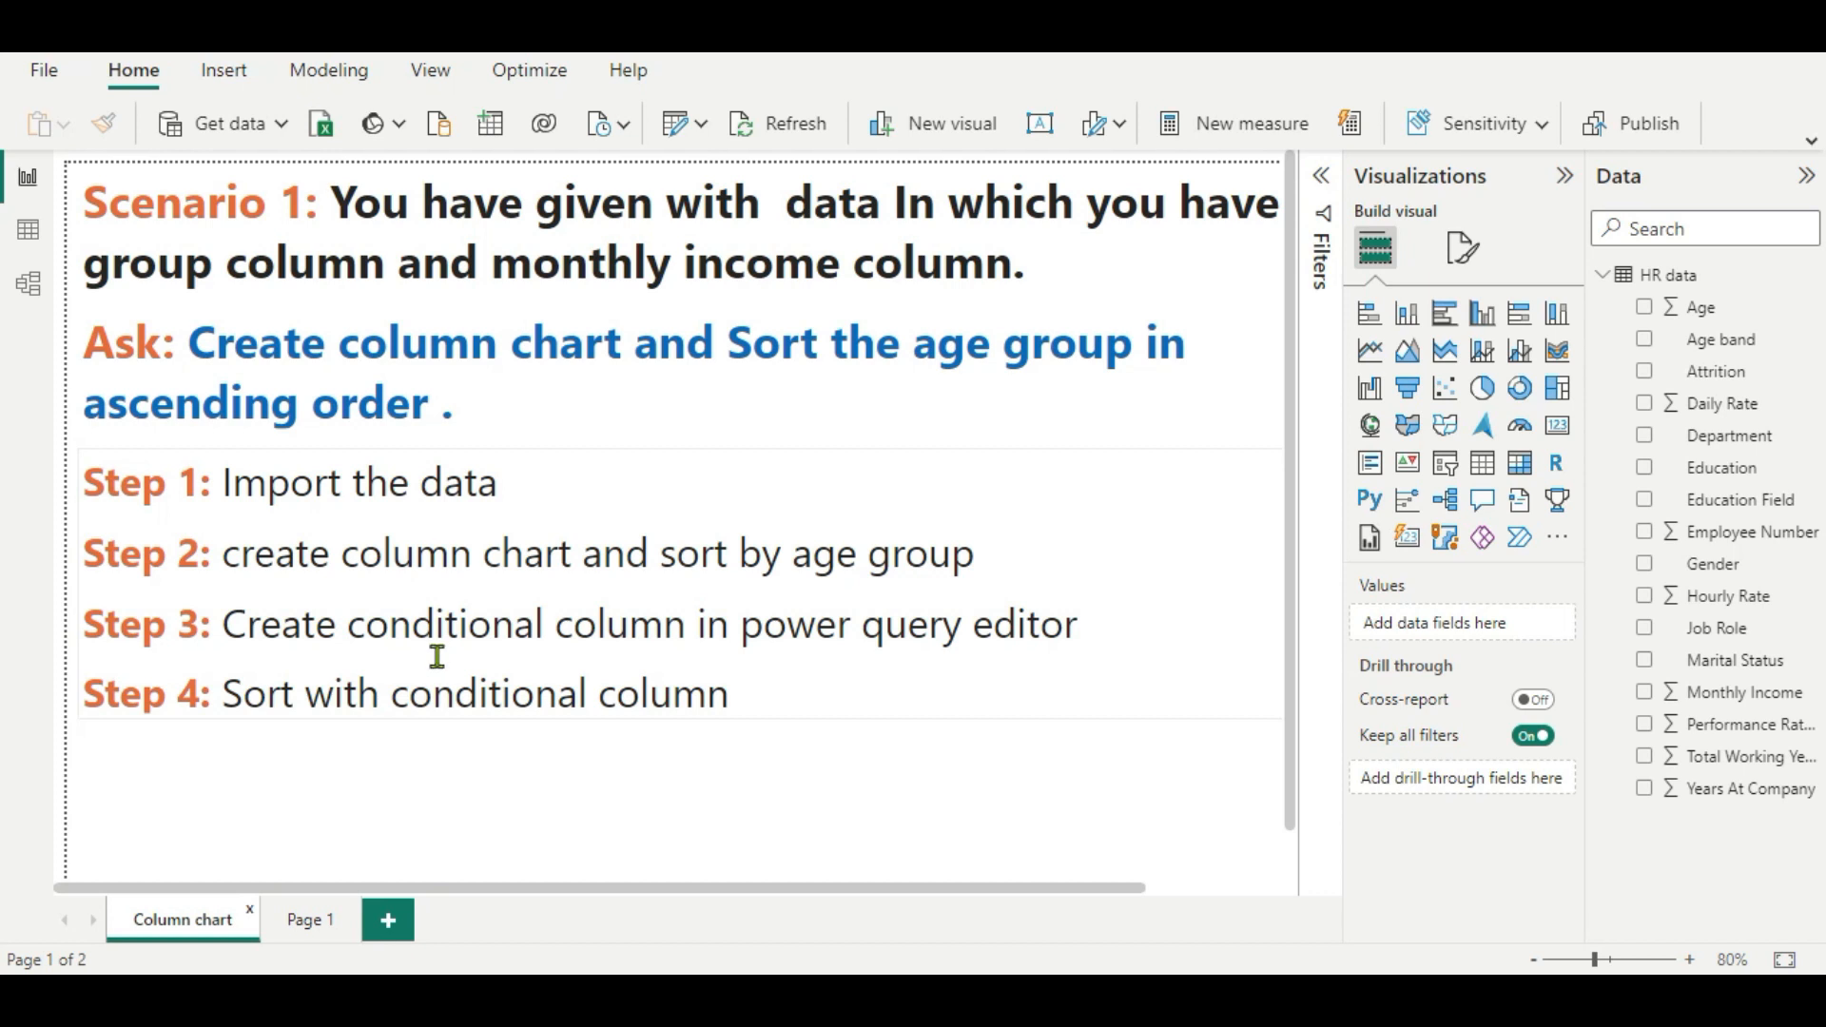
pyautogui.click(297, 923)
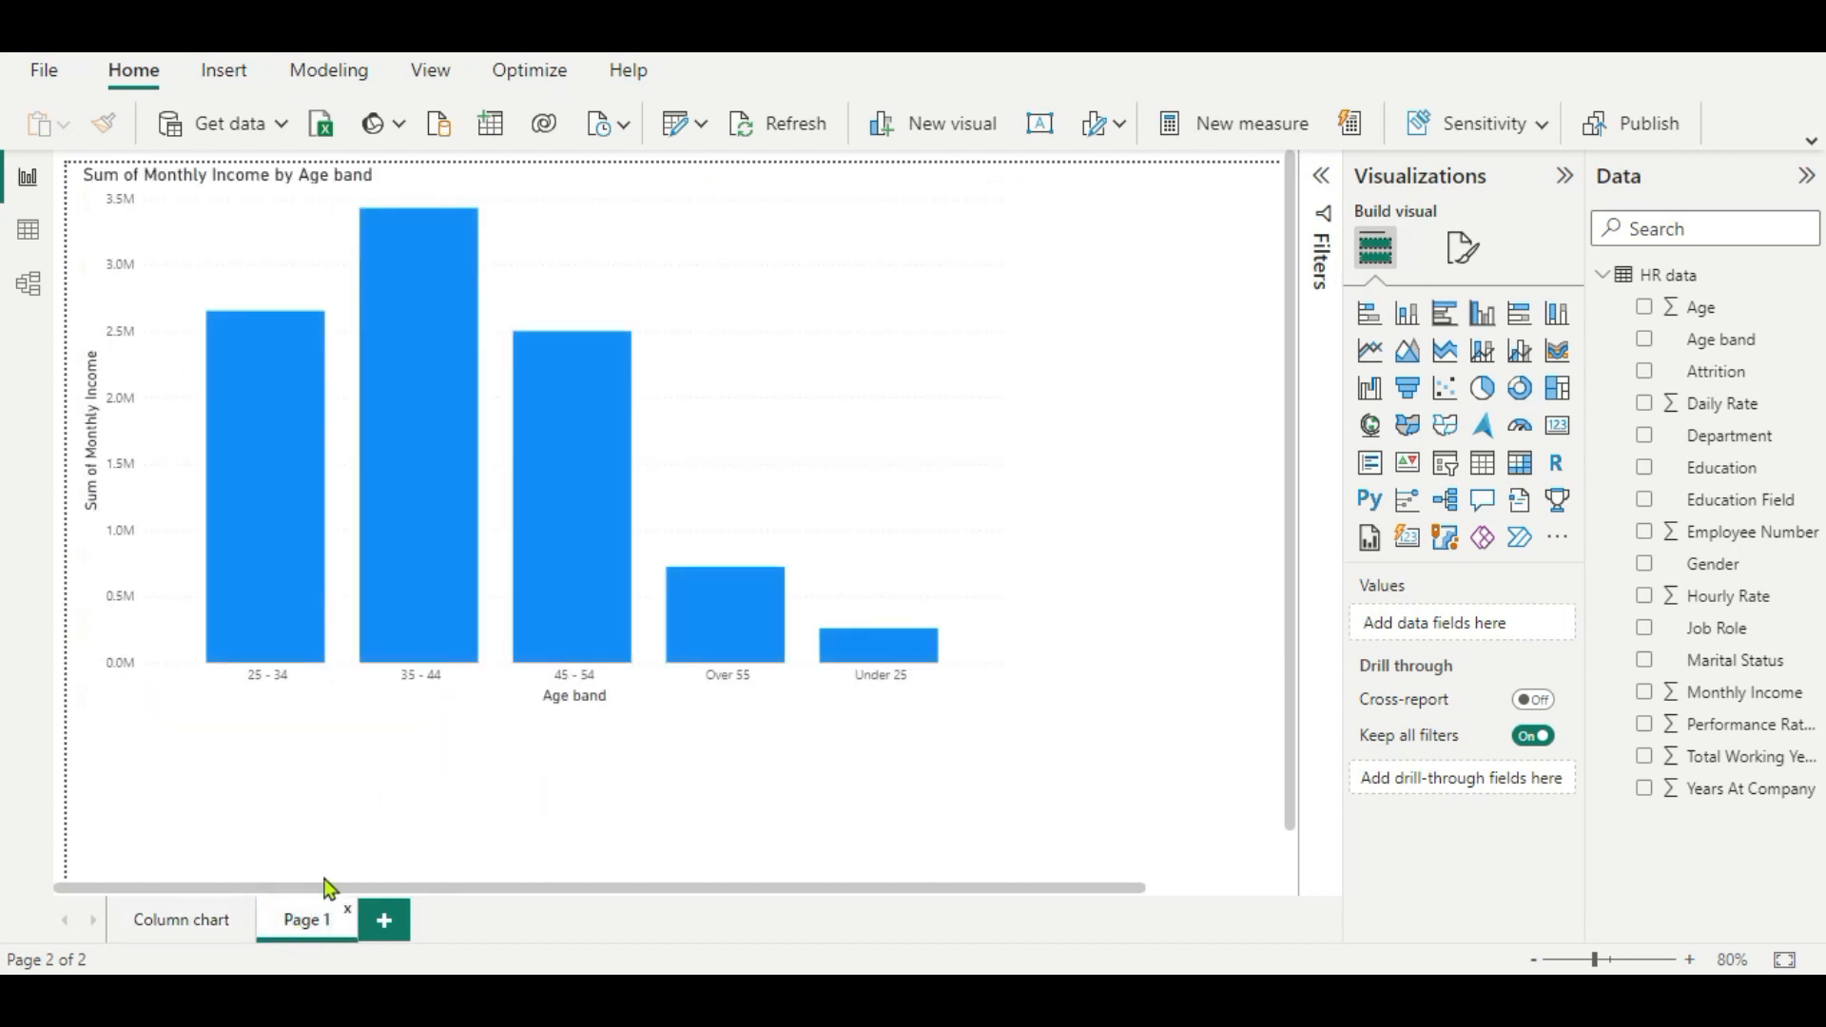
pyautogui.click(702, 127)
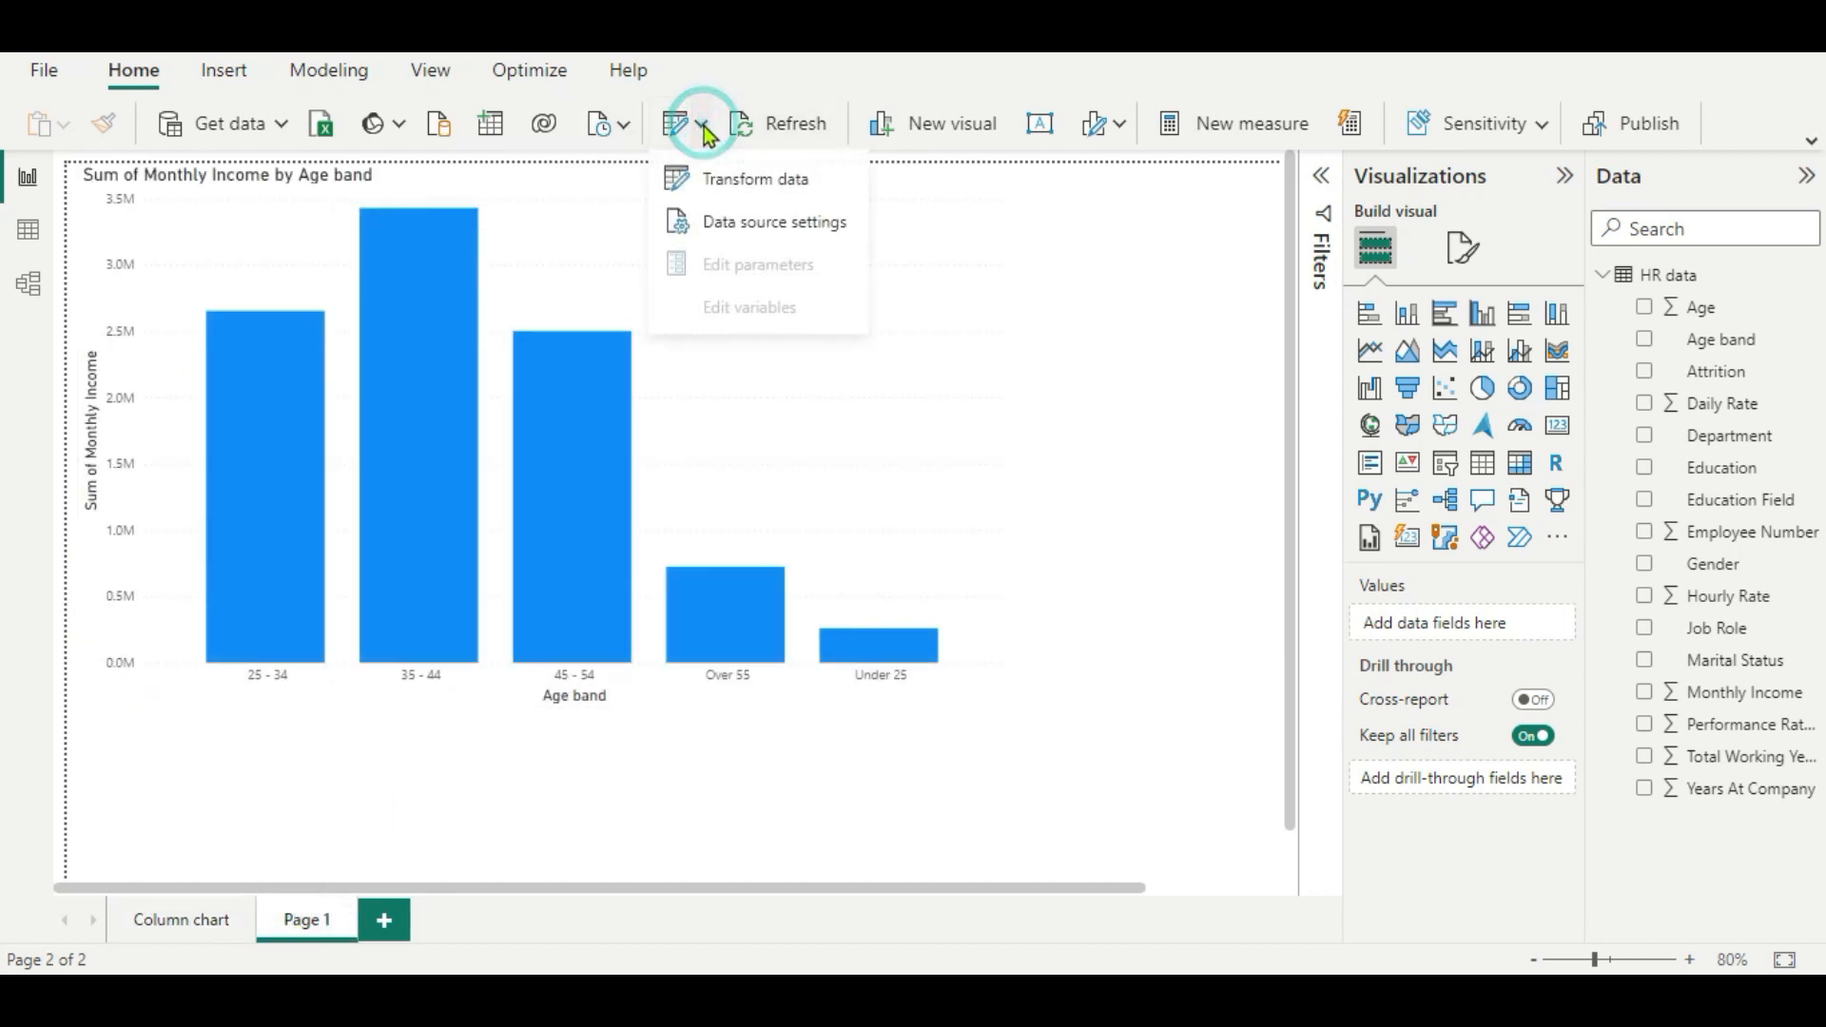
pyautogui.click(721, 181)
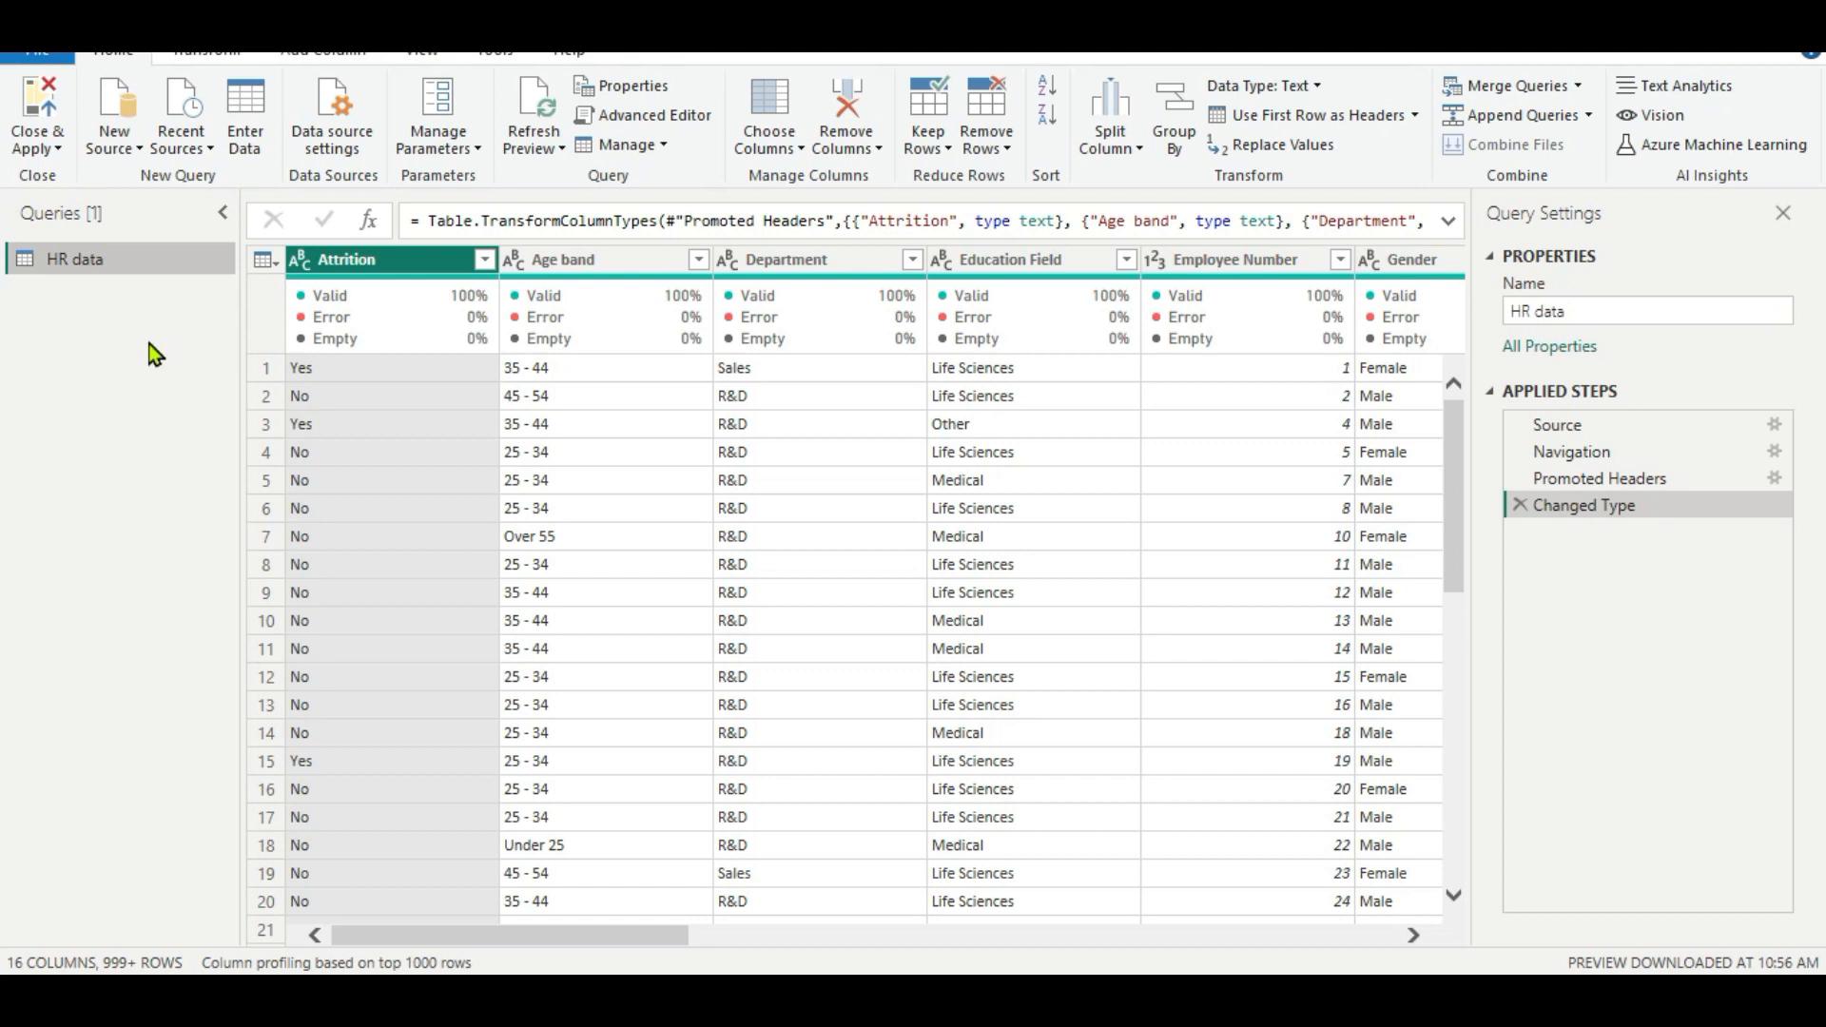
# Start a new conditional column in the HR data query and name it Age group
pyautogui.click(321, 54)
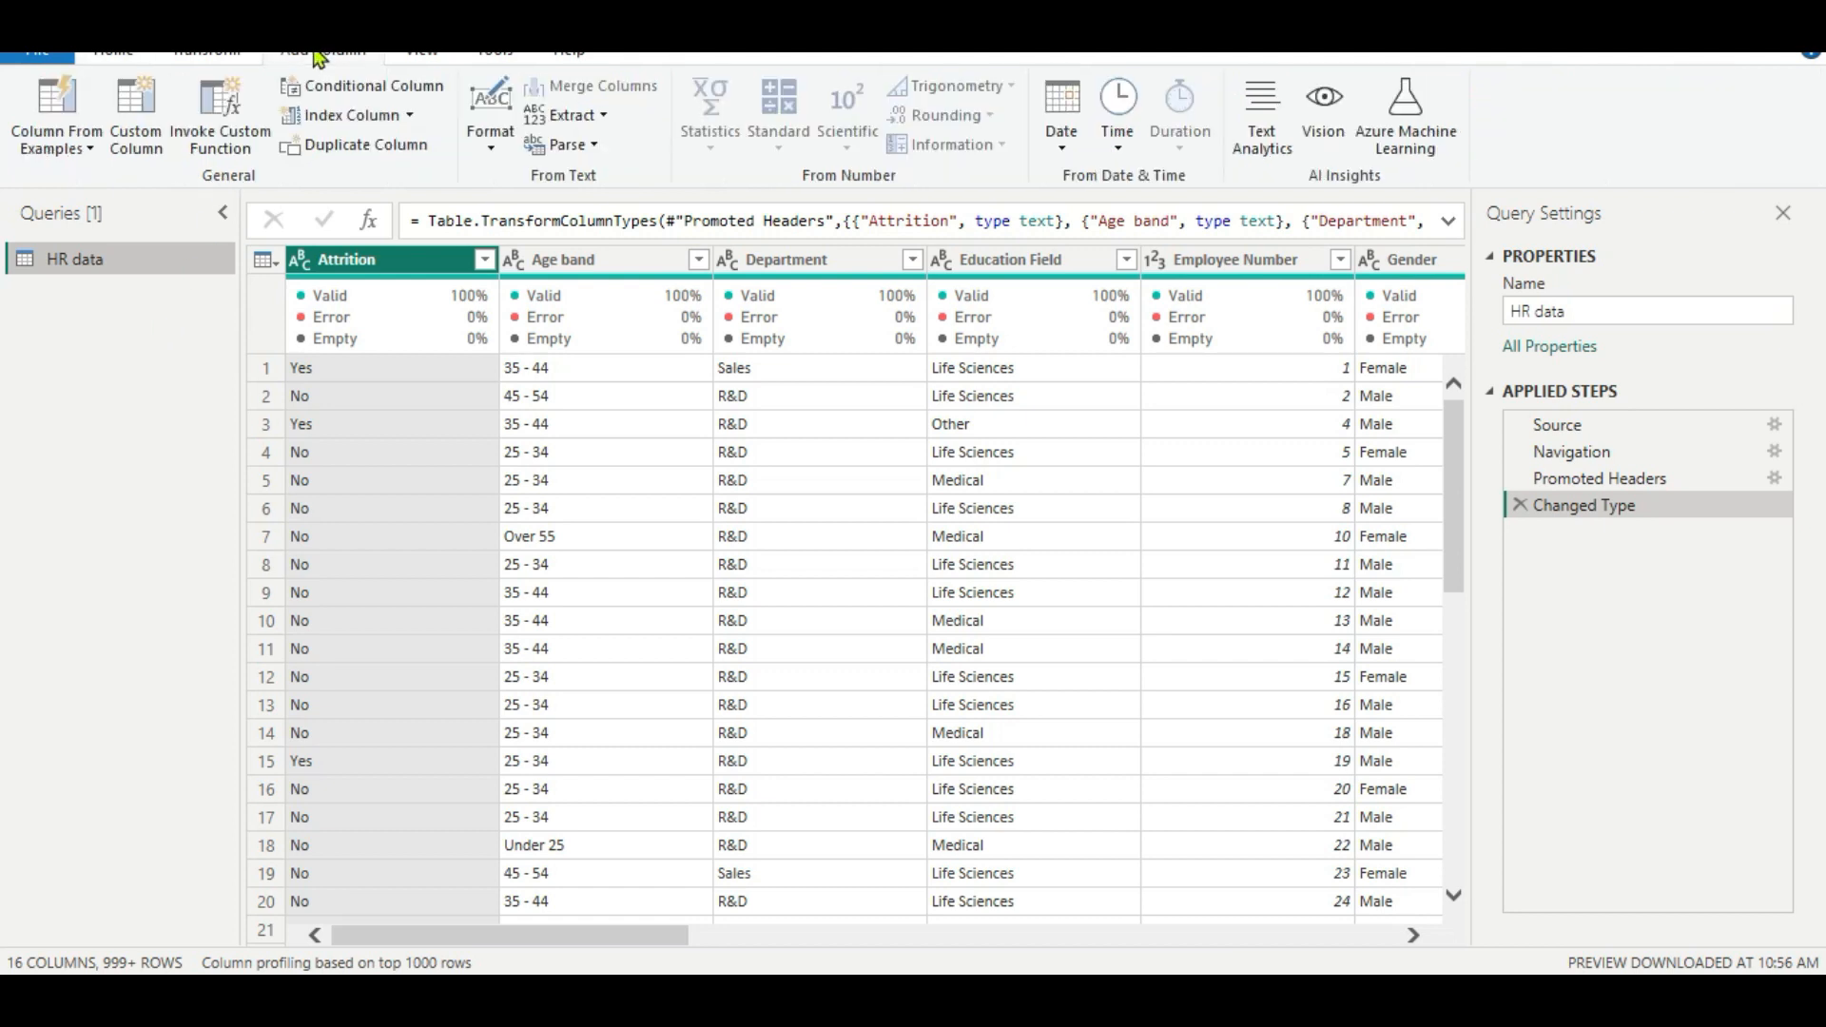
pyautogui.click(338, 95)
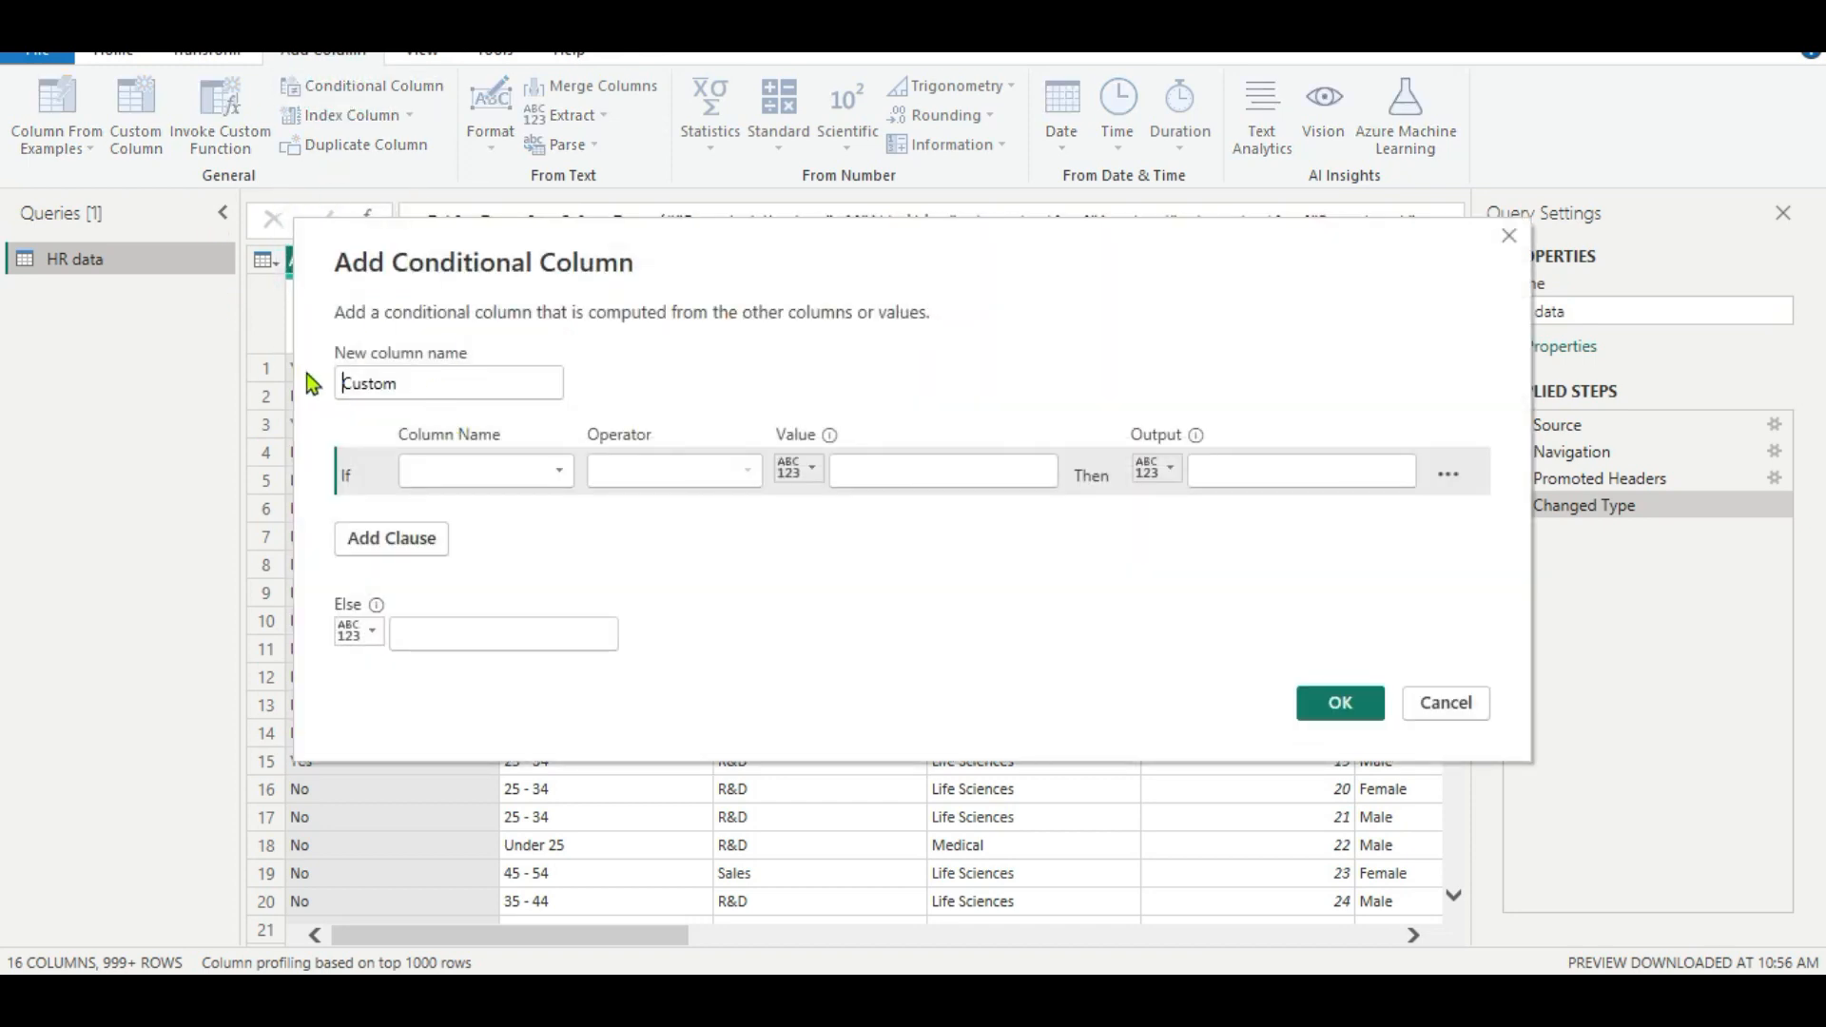
pyautogui.click(435, 382)
pyautogui.hotkey('ctrl', 'a')
pyautogui.write('Age ')
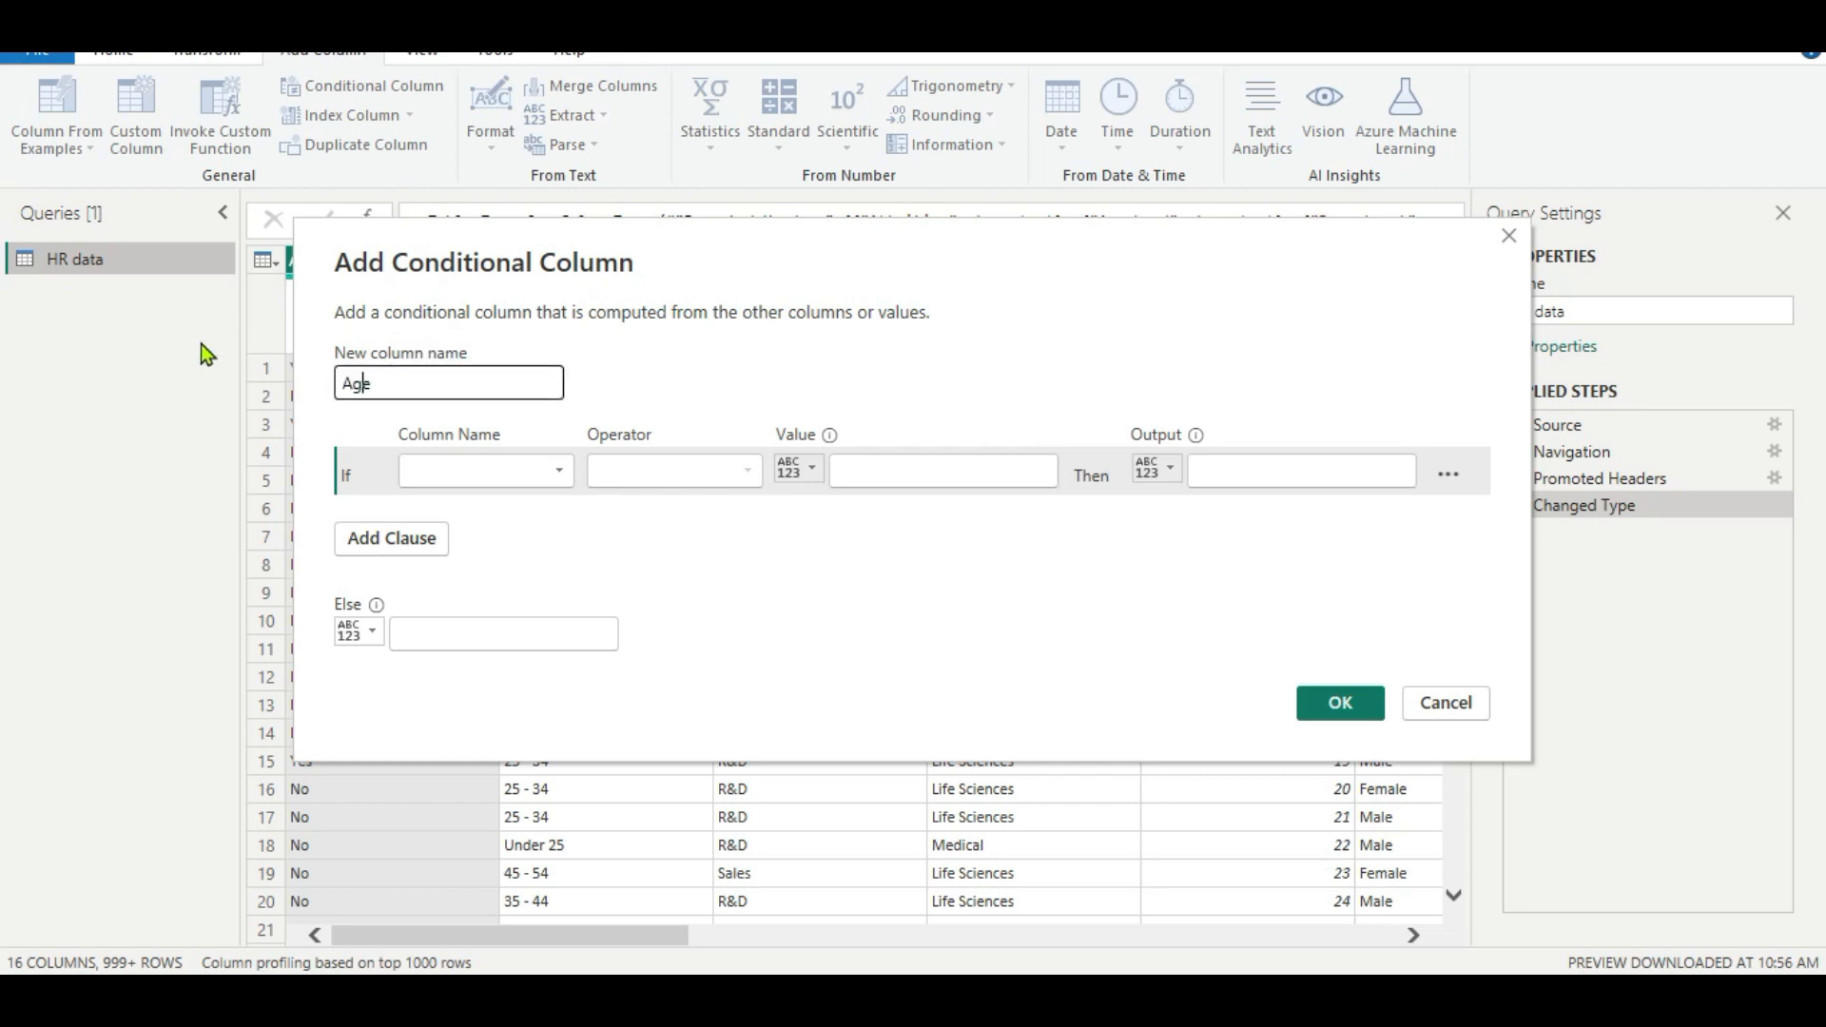
pyautogui.write('group')
# Define the first condition so that Age band equal to Under 25 outputs 1
pyautogui.click(563, 471)
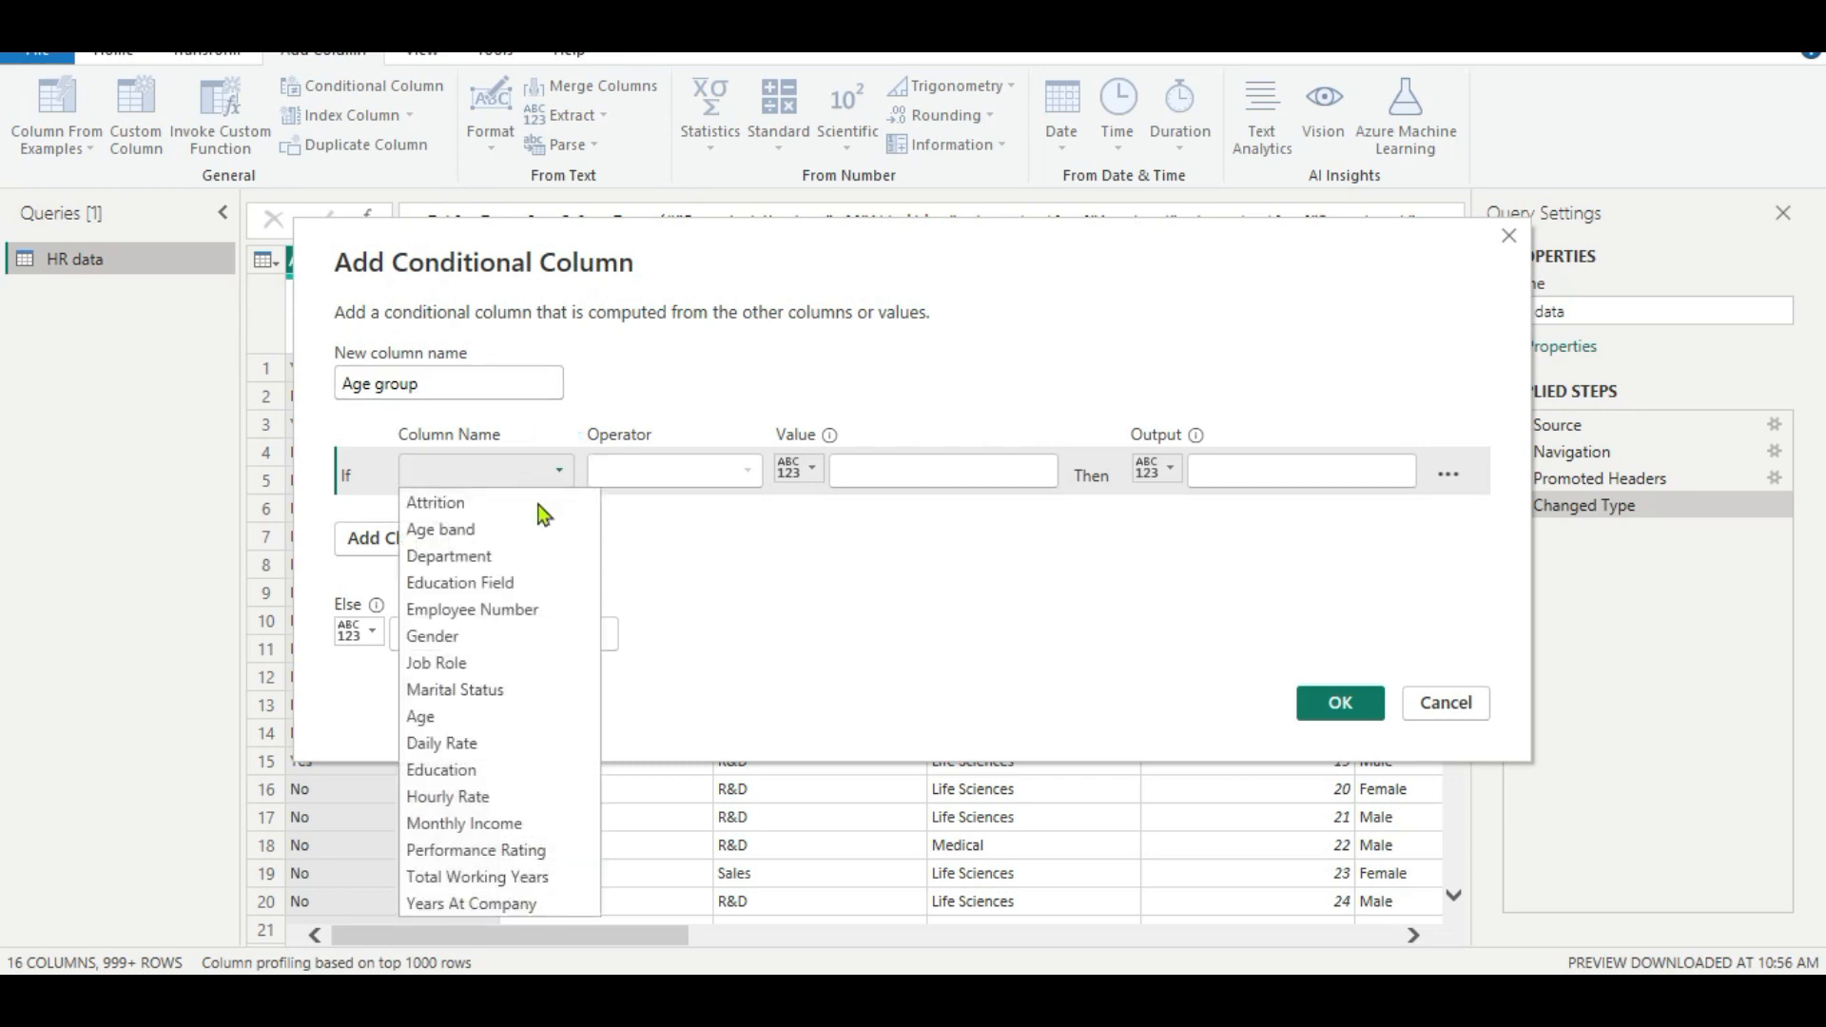
pyautogui.click(483, 532)
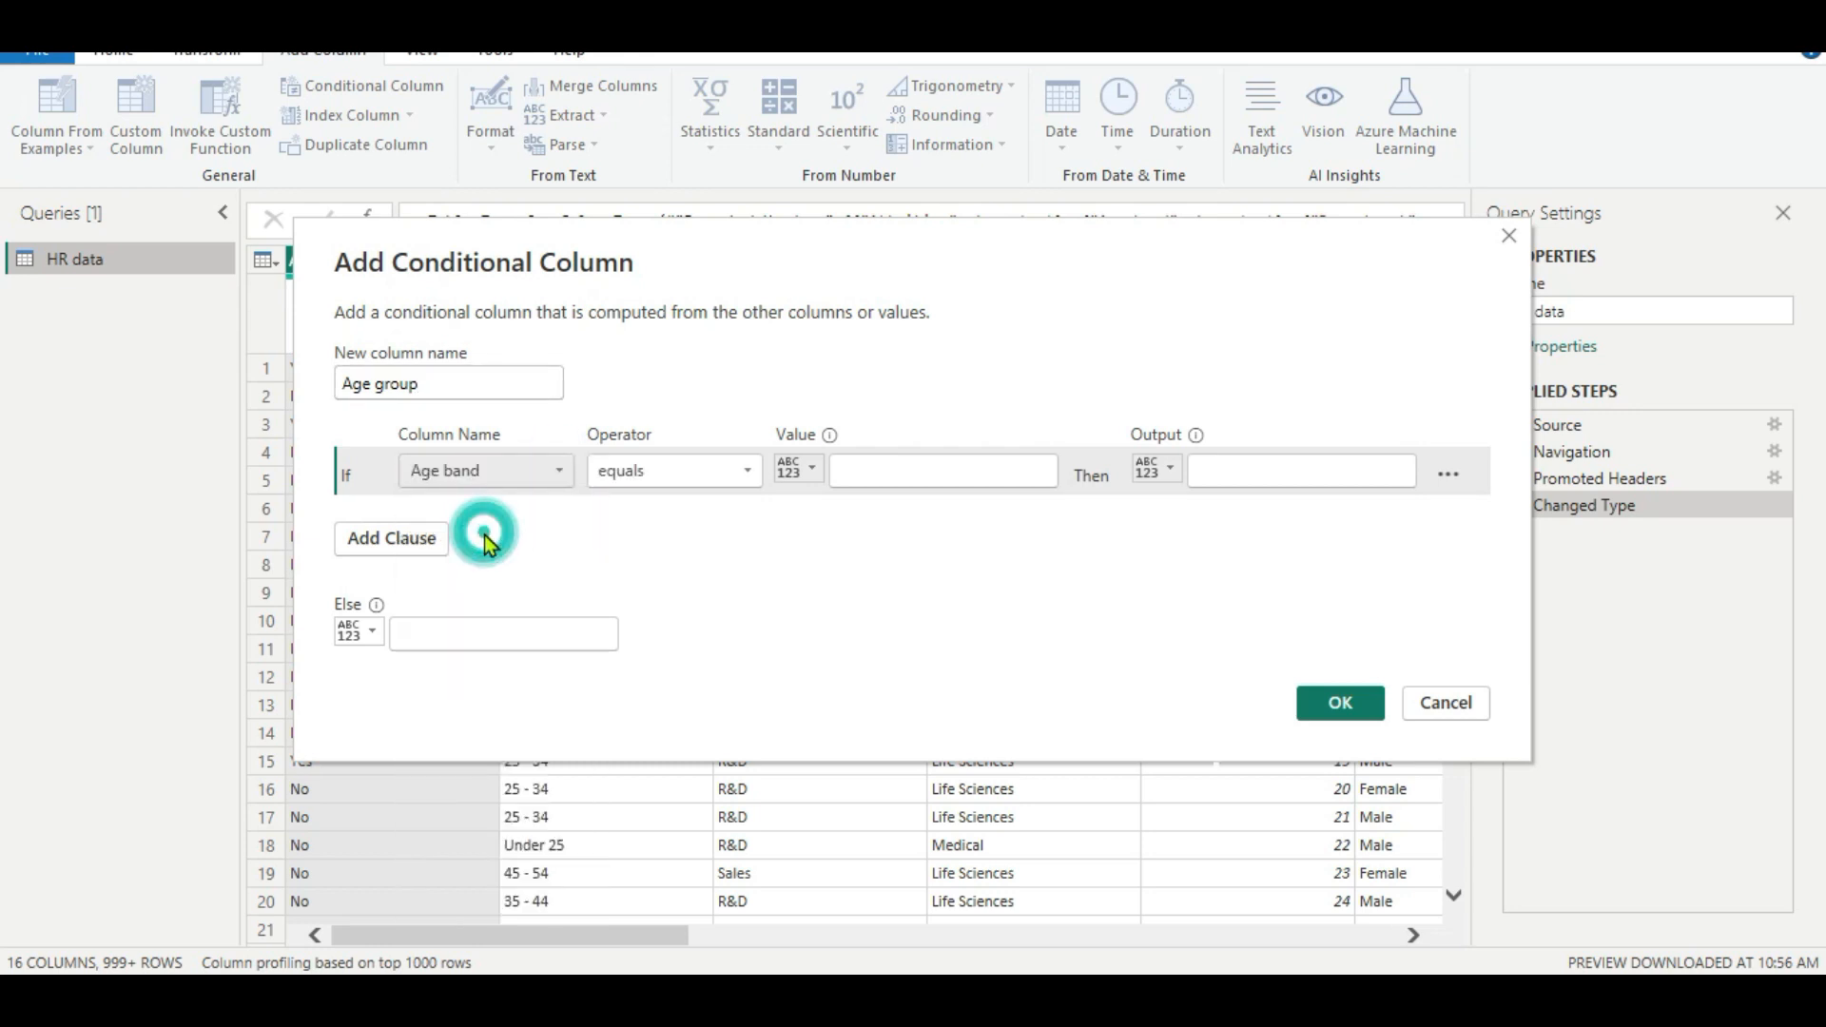
pyautogui.click(859, 478)
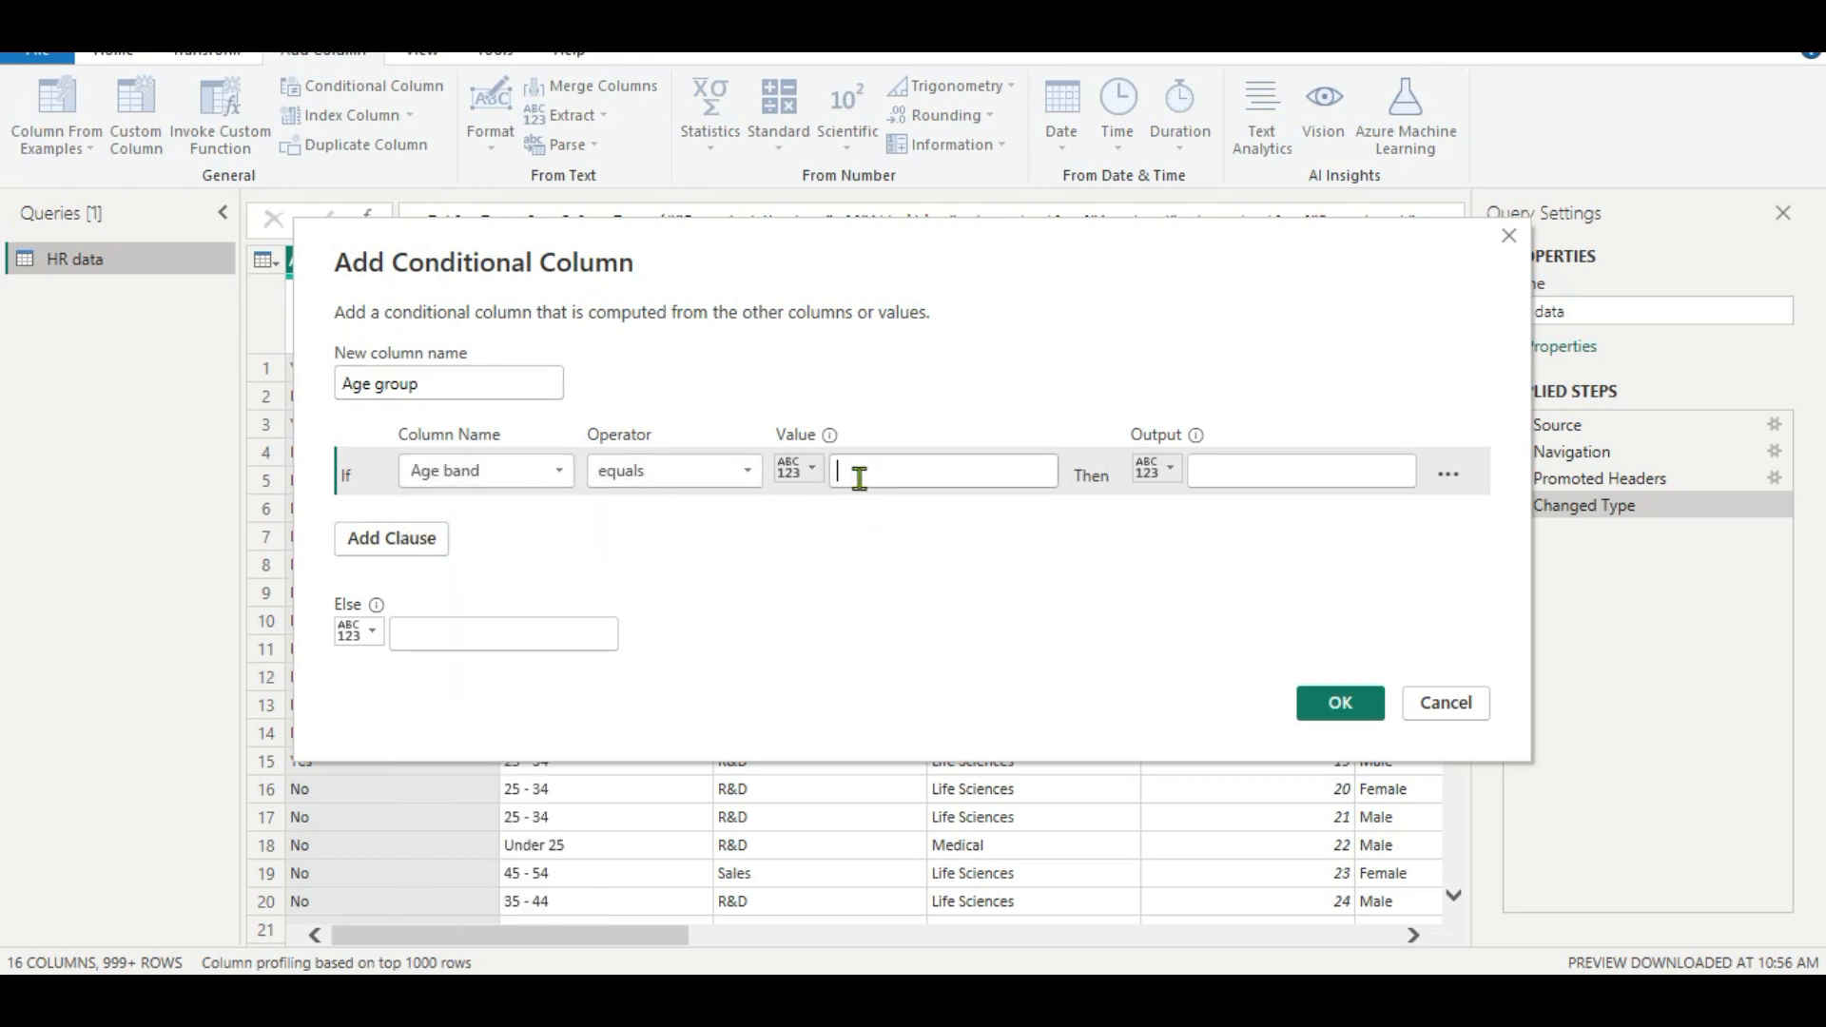
pyautogui.write('Under')
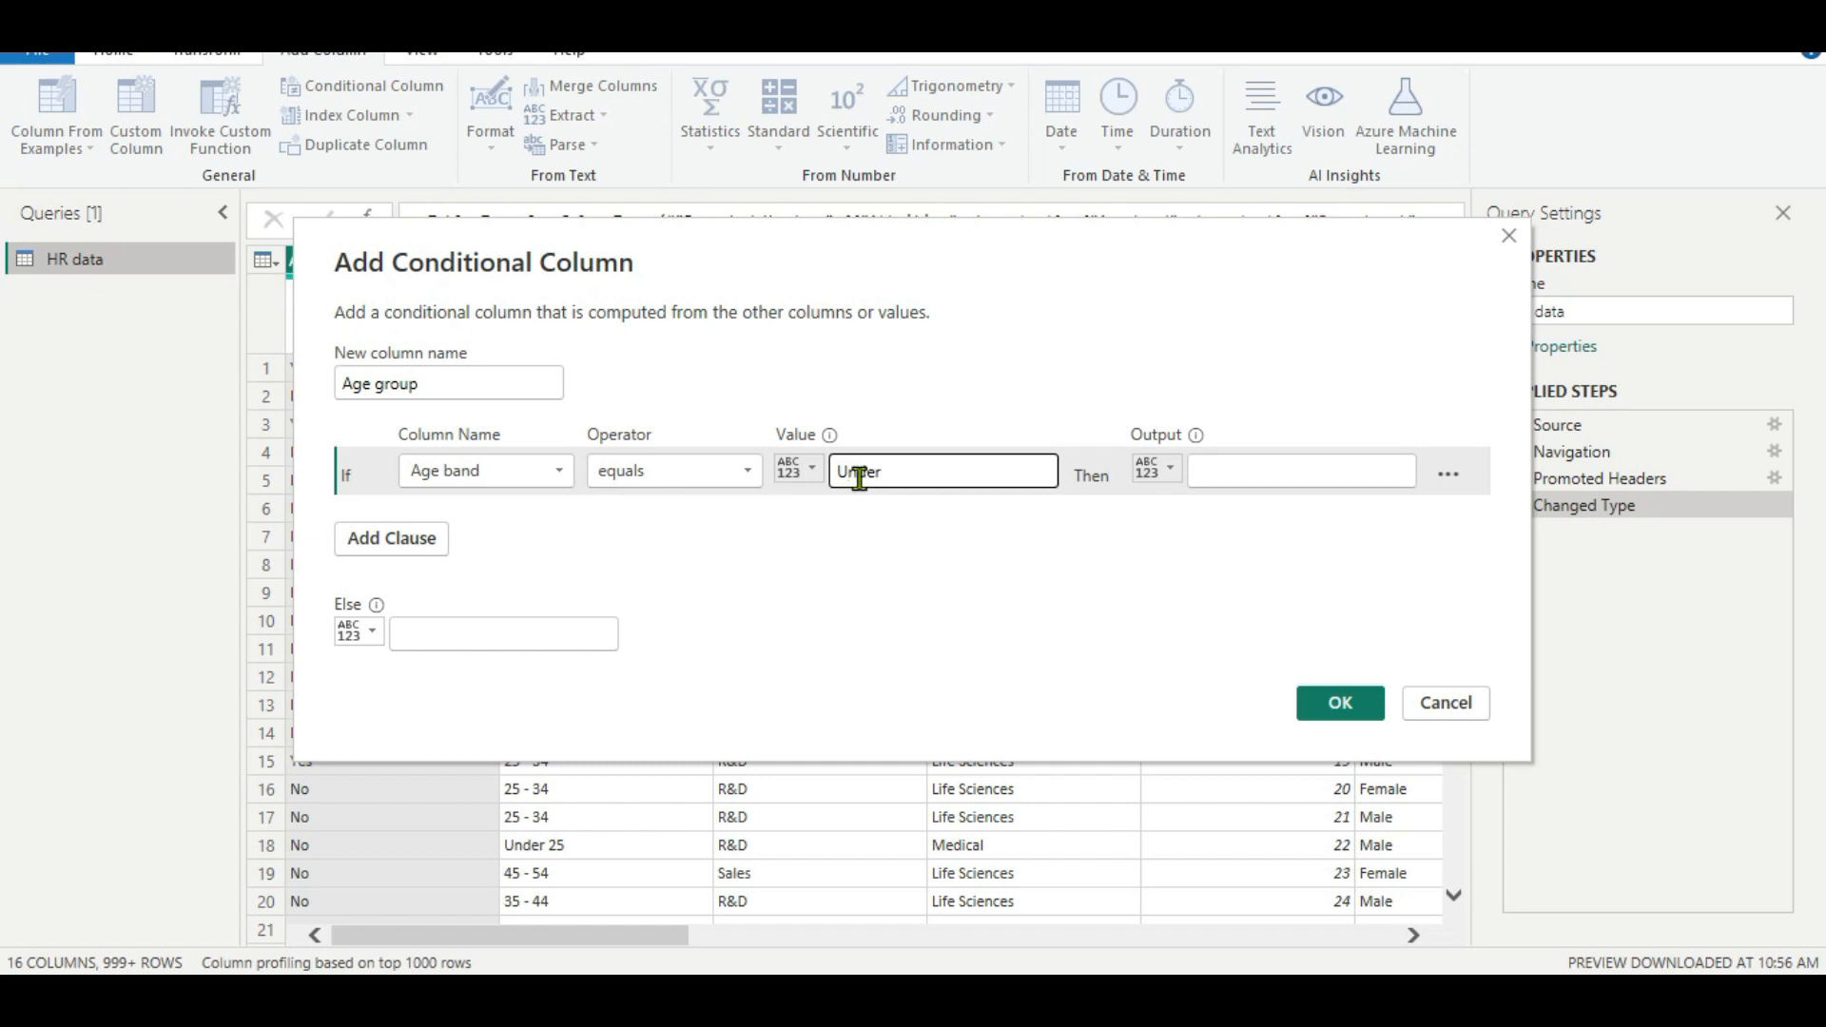
pyautogui.write(' 25')
pyautogui.click(1226, 478)
pyautogui.write('1')
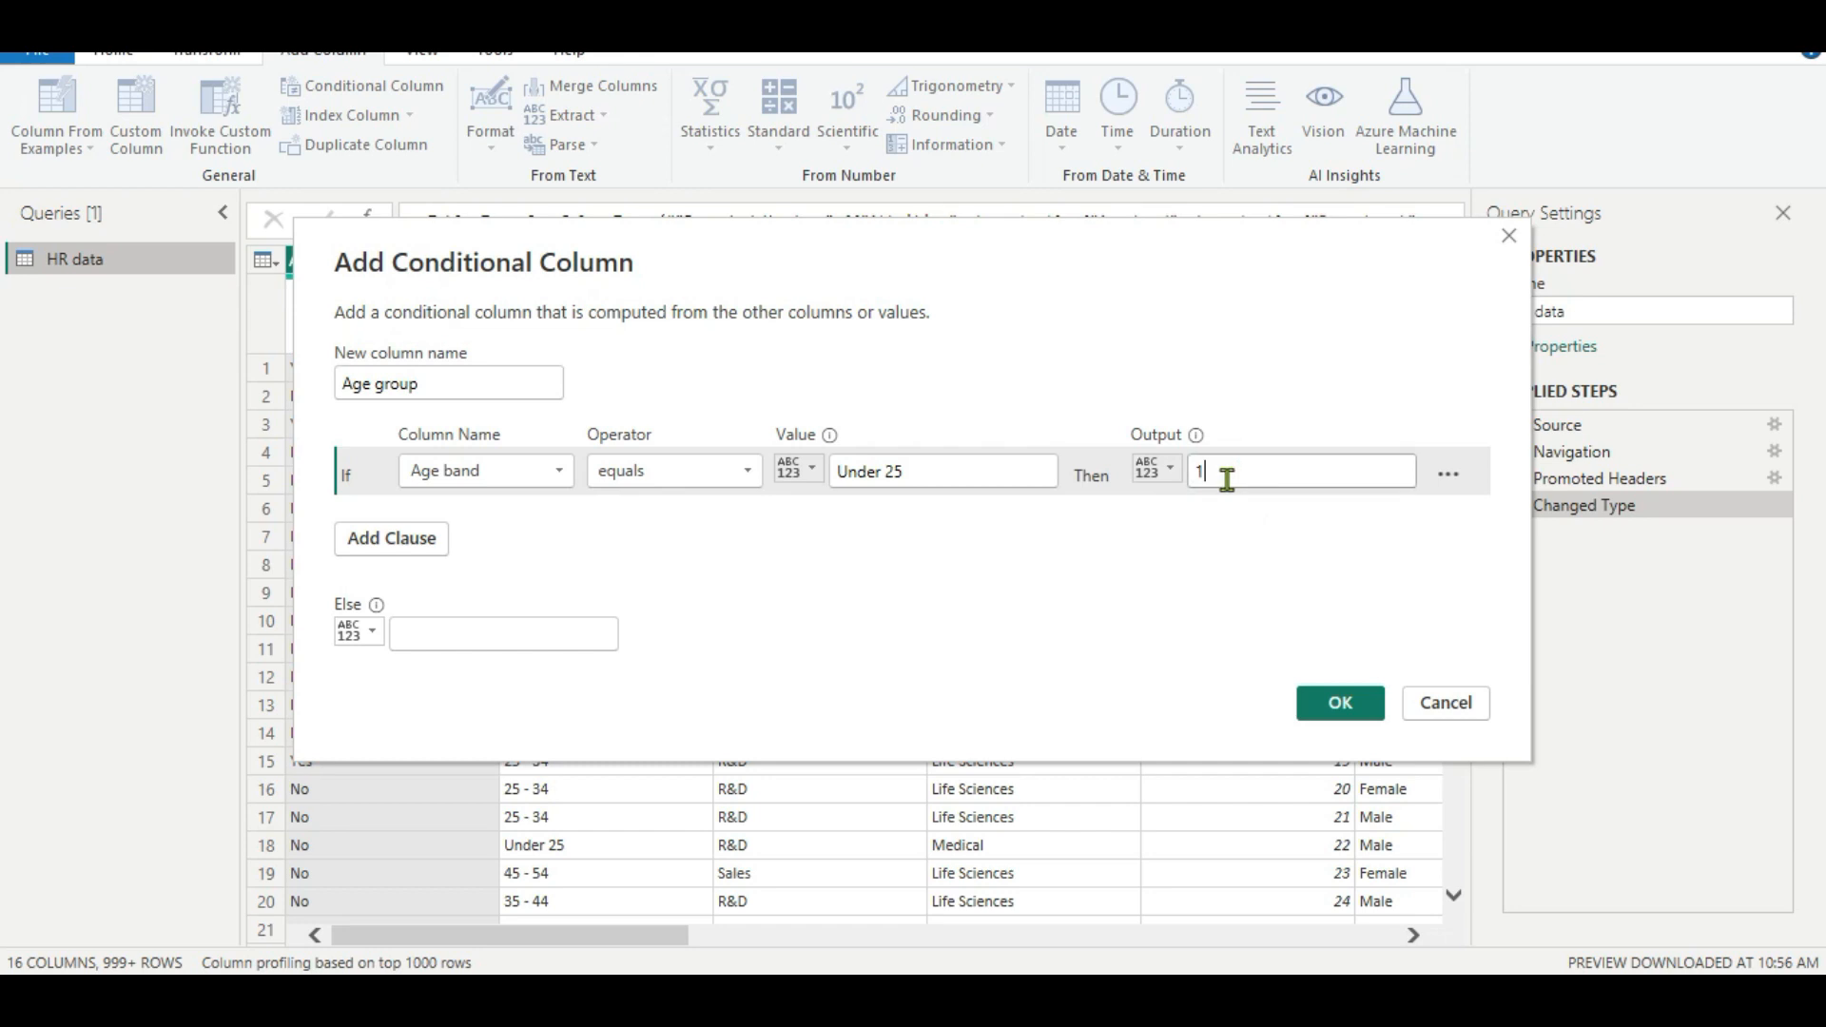
# Add an Else If clause that outputs 2 when Age band equals 25 - 34
pyautogui.moveTo(701, 262); pyautogui.dragTo(1051, 203)
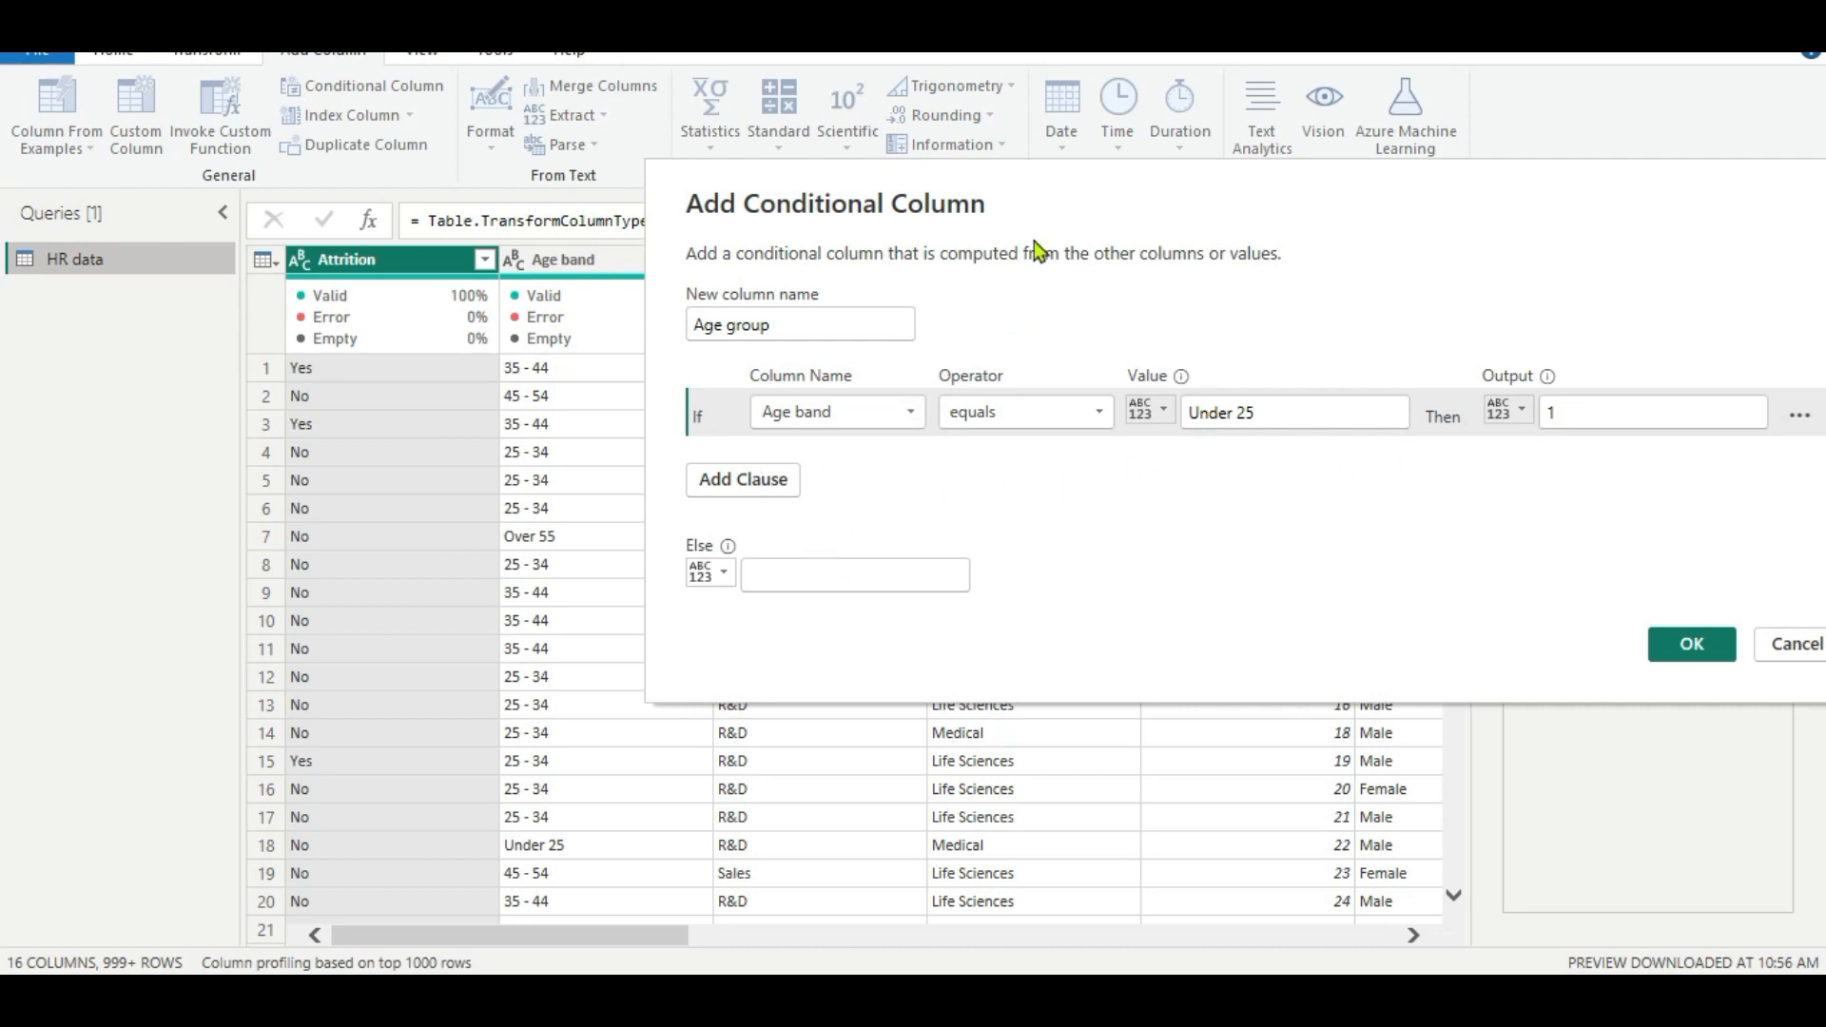
pyautogui.moveTo(1109, 191); pyautogui.dragTo(995, 177)
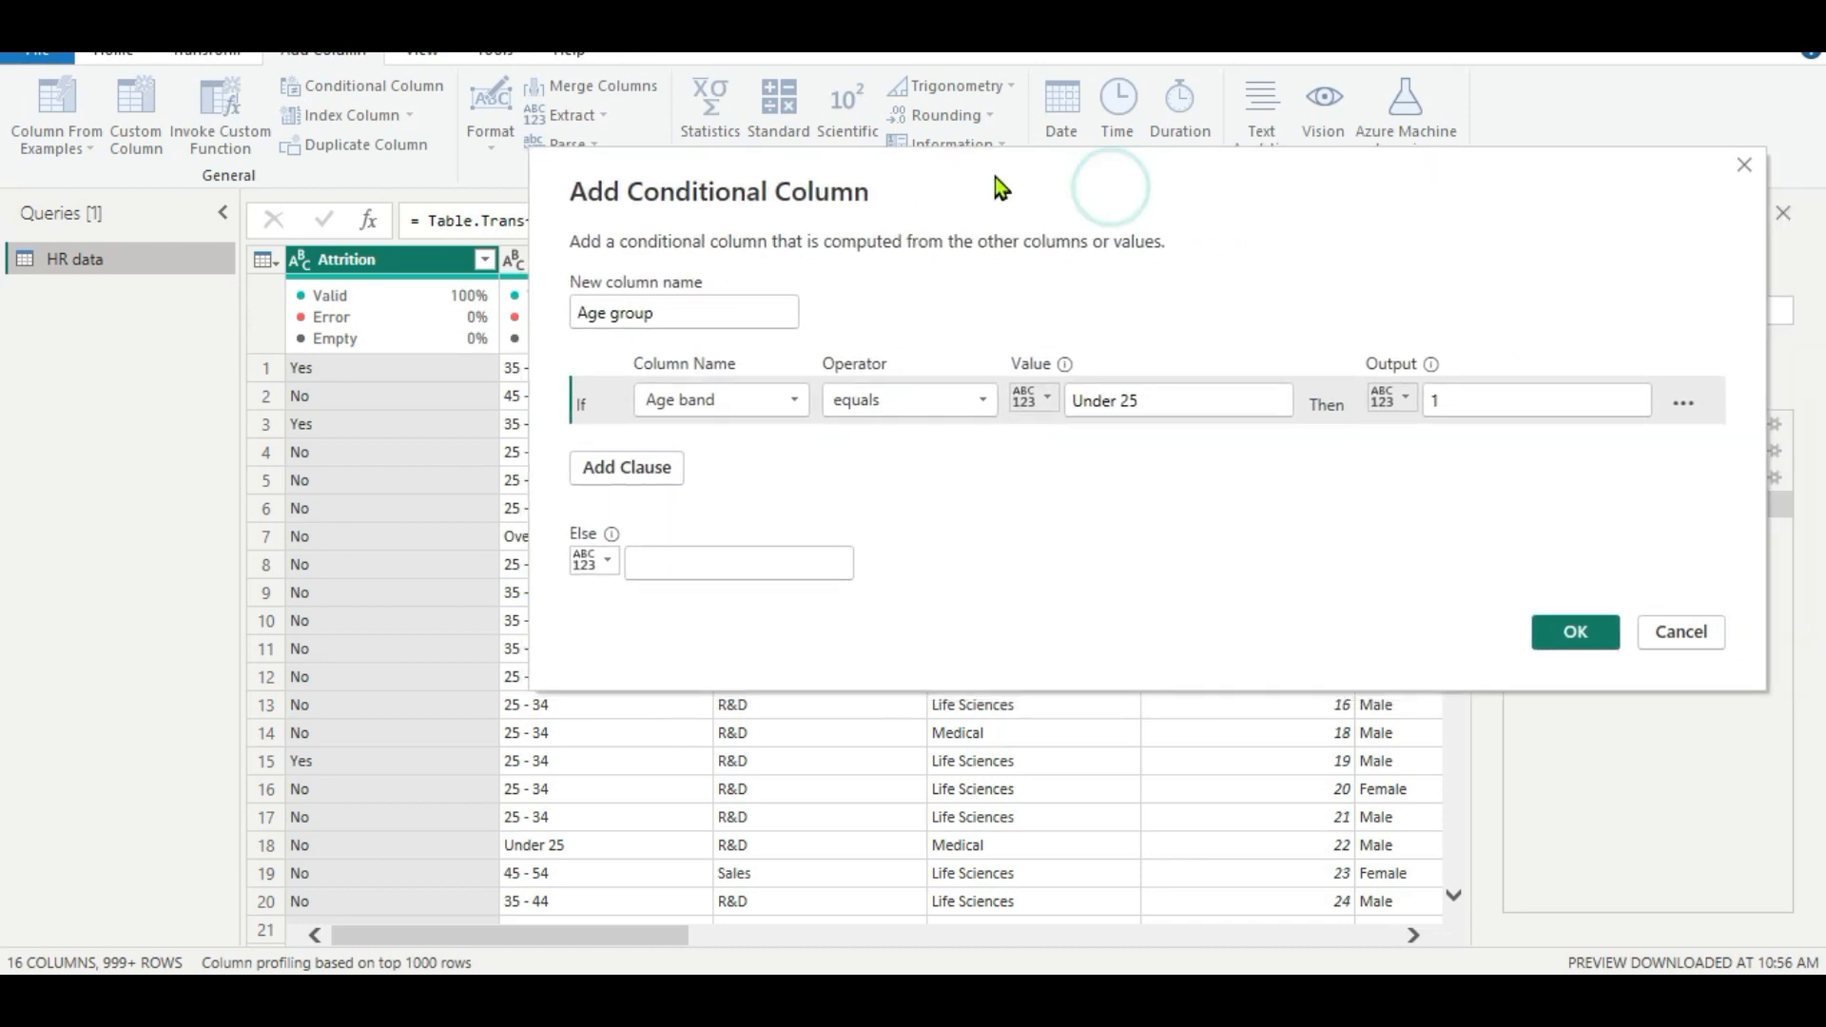
pyautogui.click(618, 468)
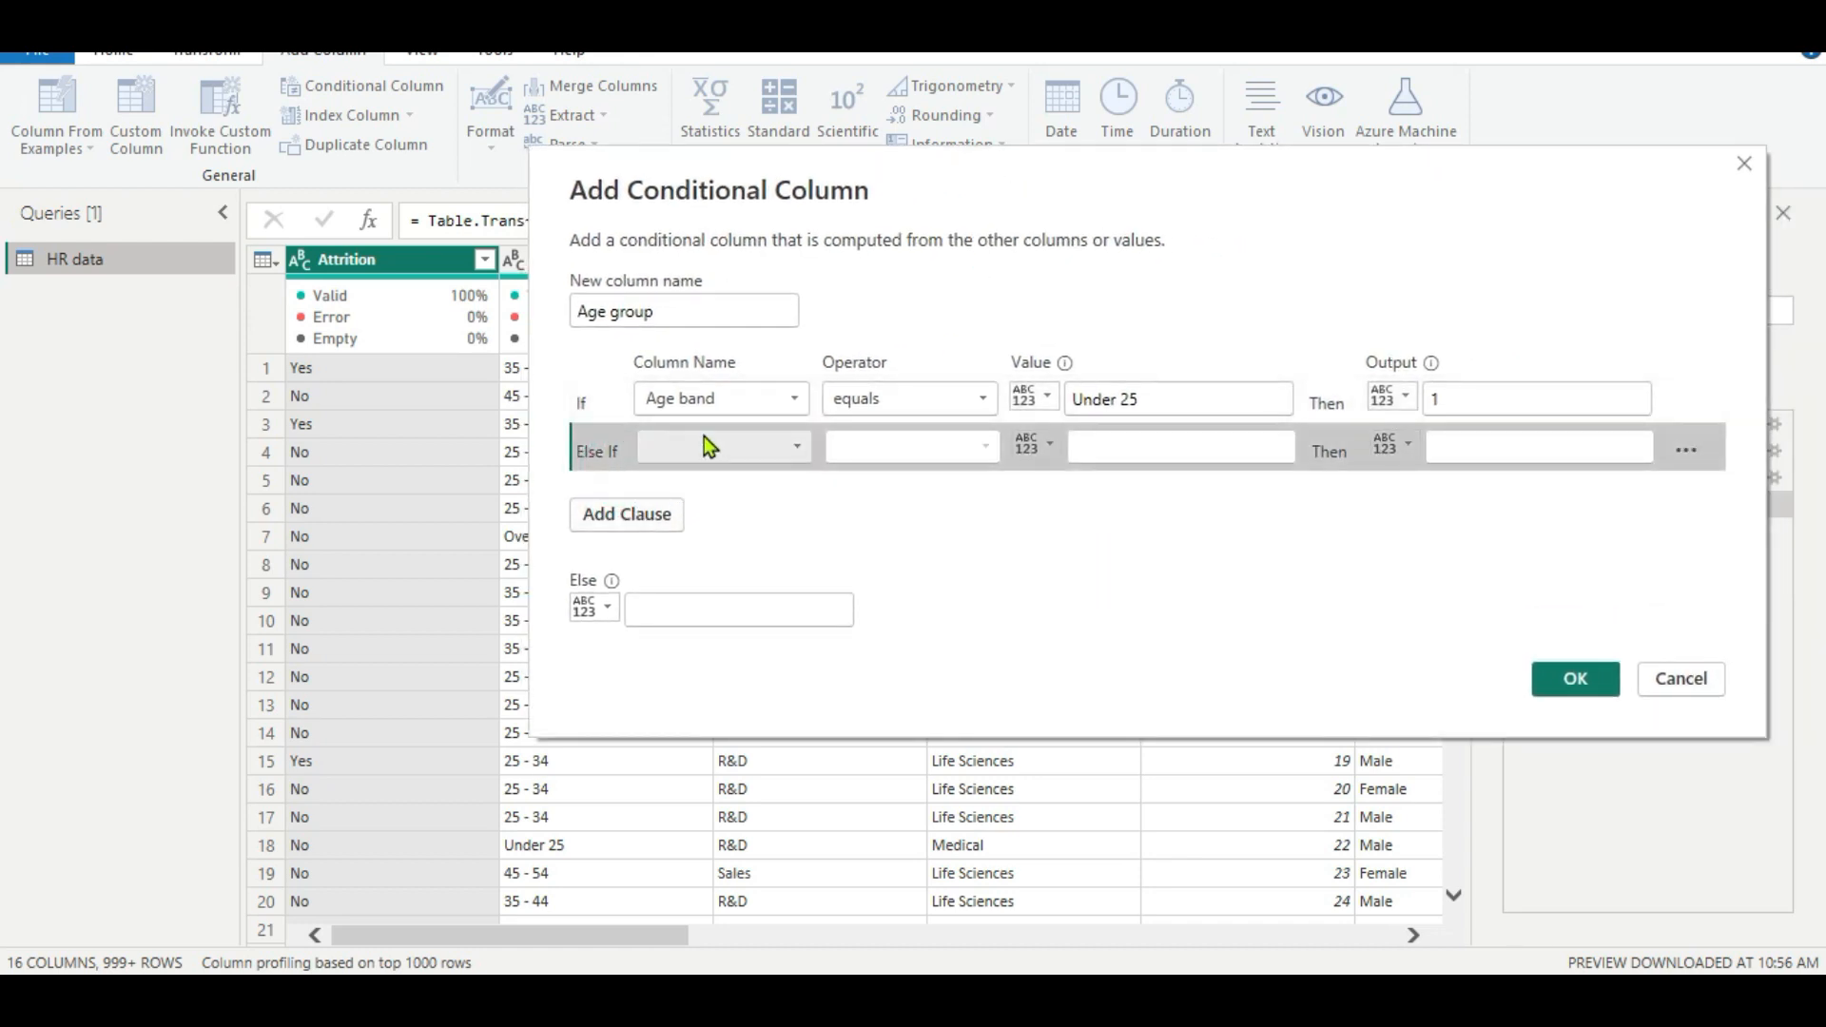
pyautogui.click(803, 453)
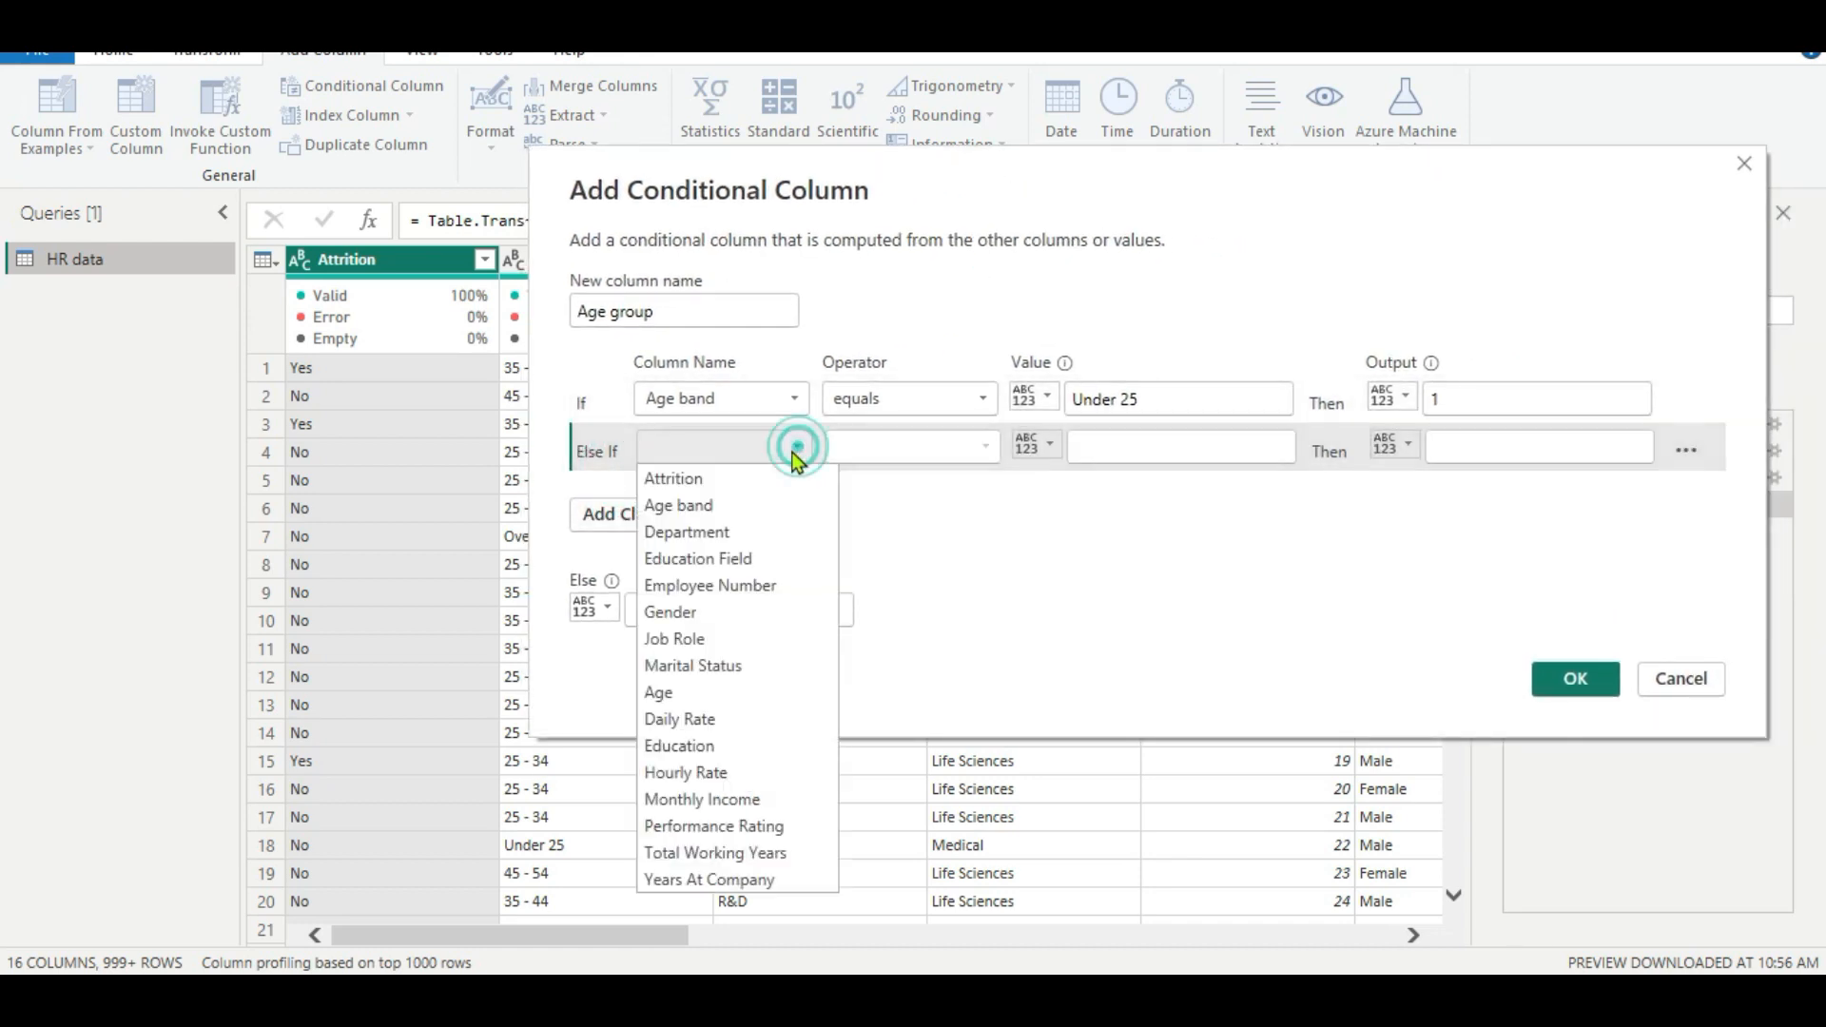
pyautogui.click(689, 502)
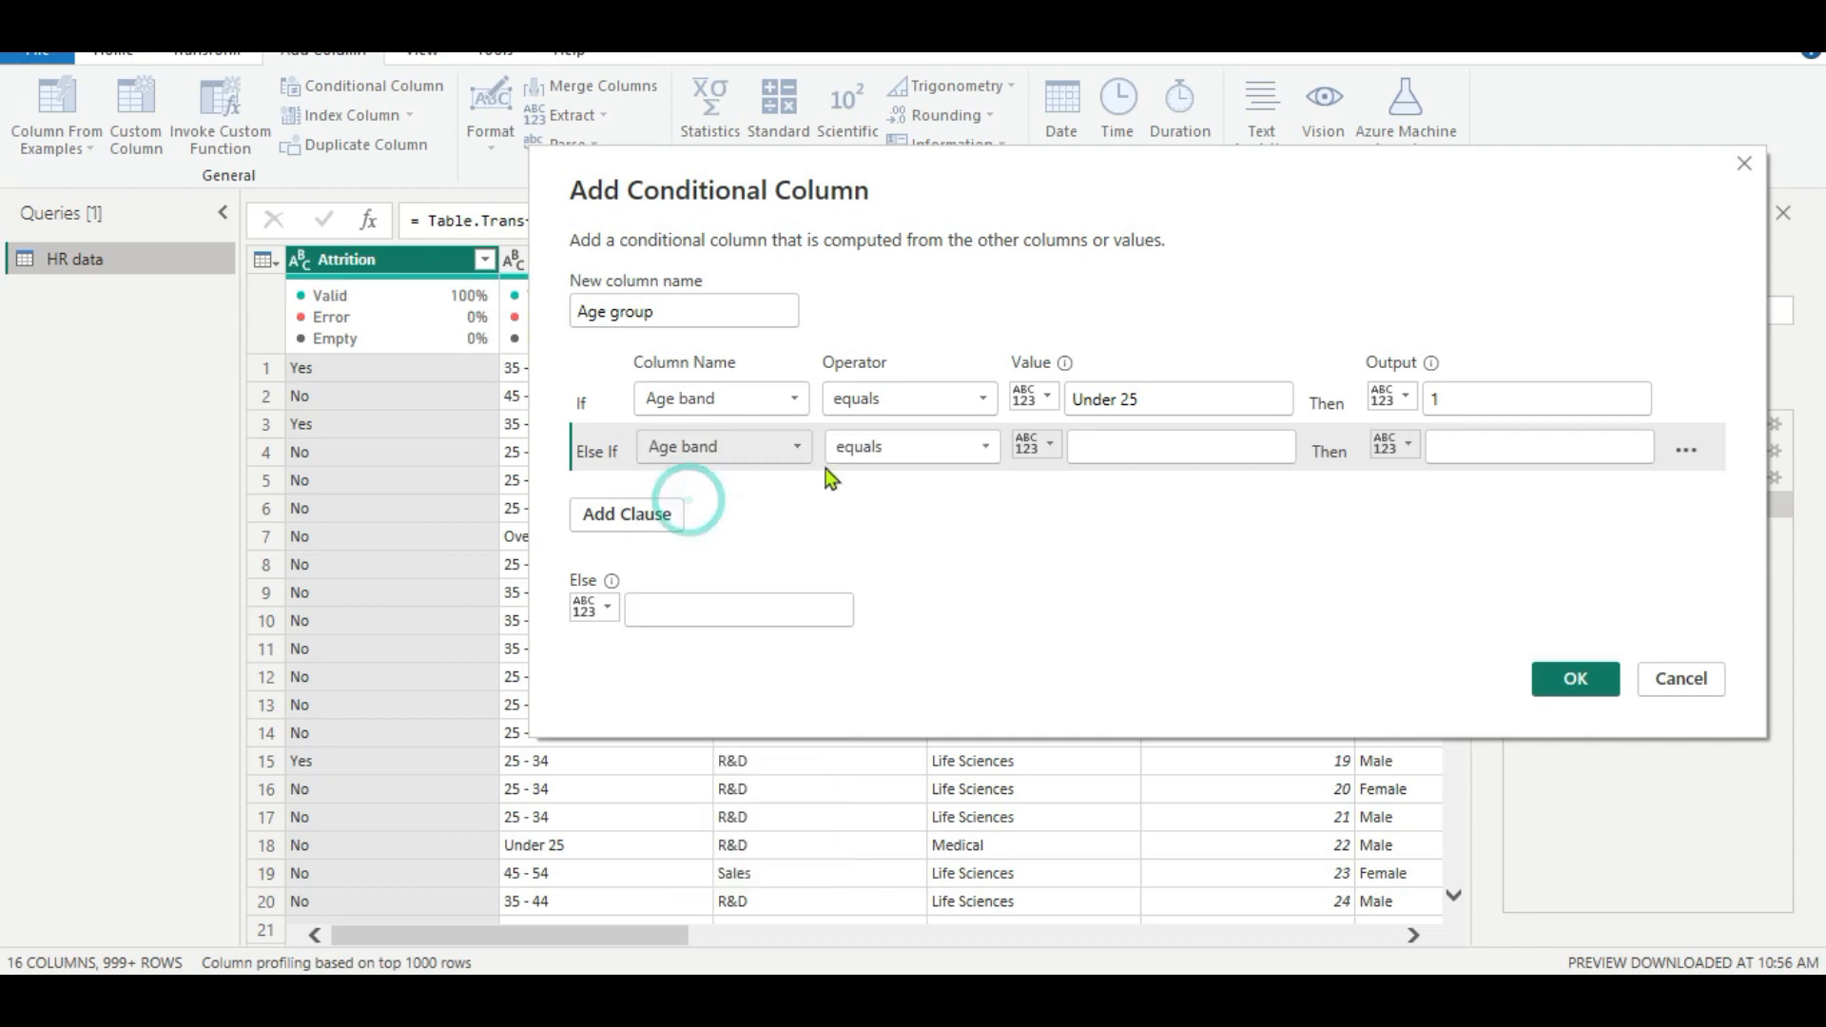
pyautogui.click(1108, 447)
pyautogui.write('25')
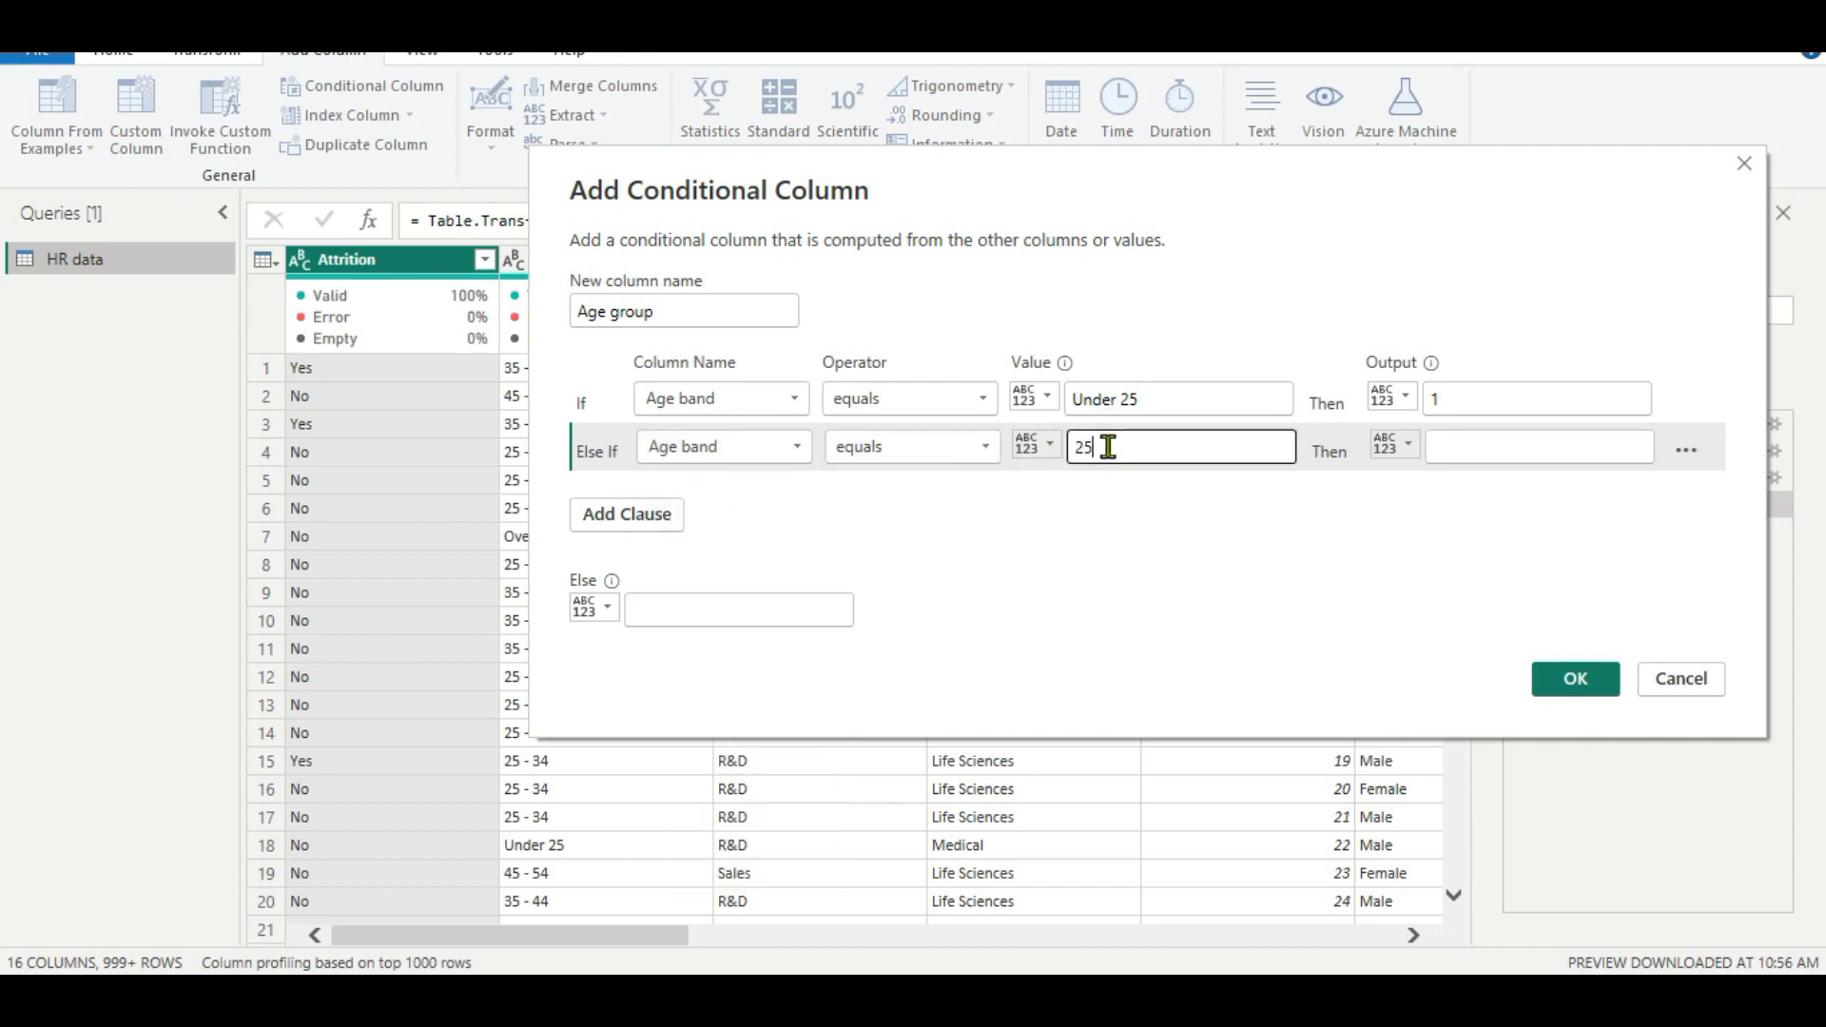
pyautogui.write(' - 34')
pyautogui.click(1455, 443)
pyautogui.write('2')
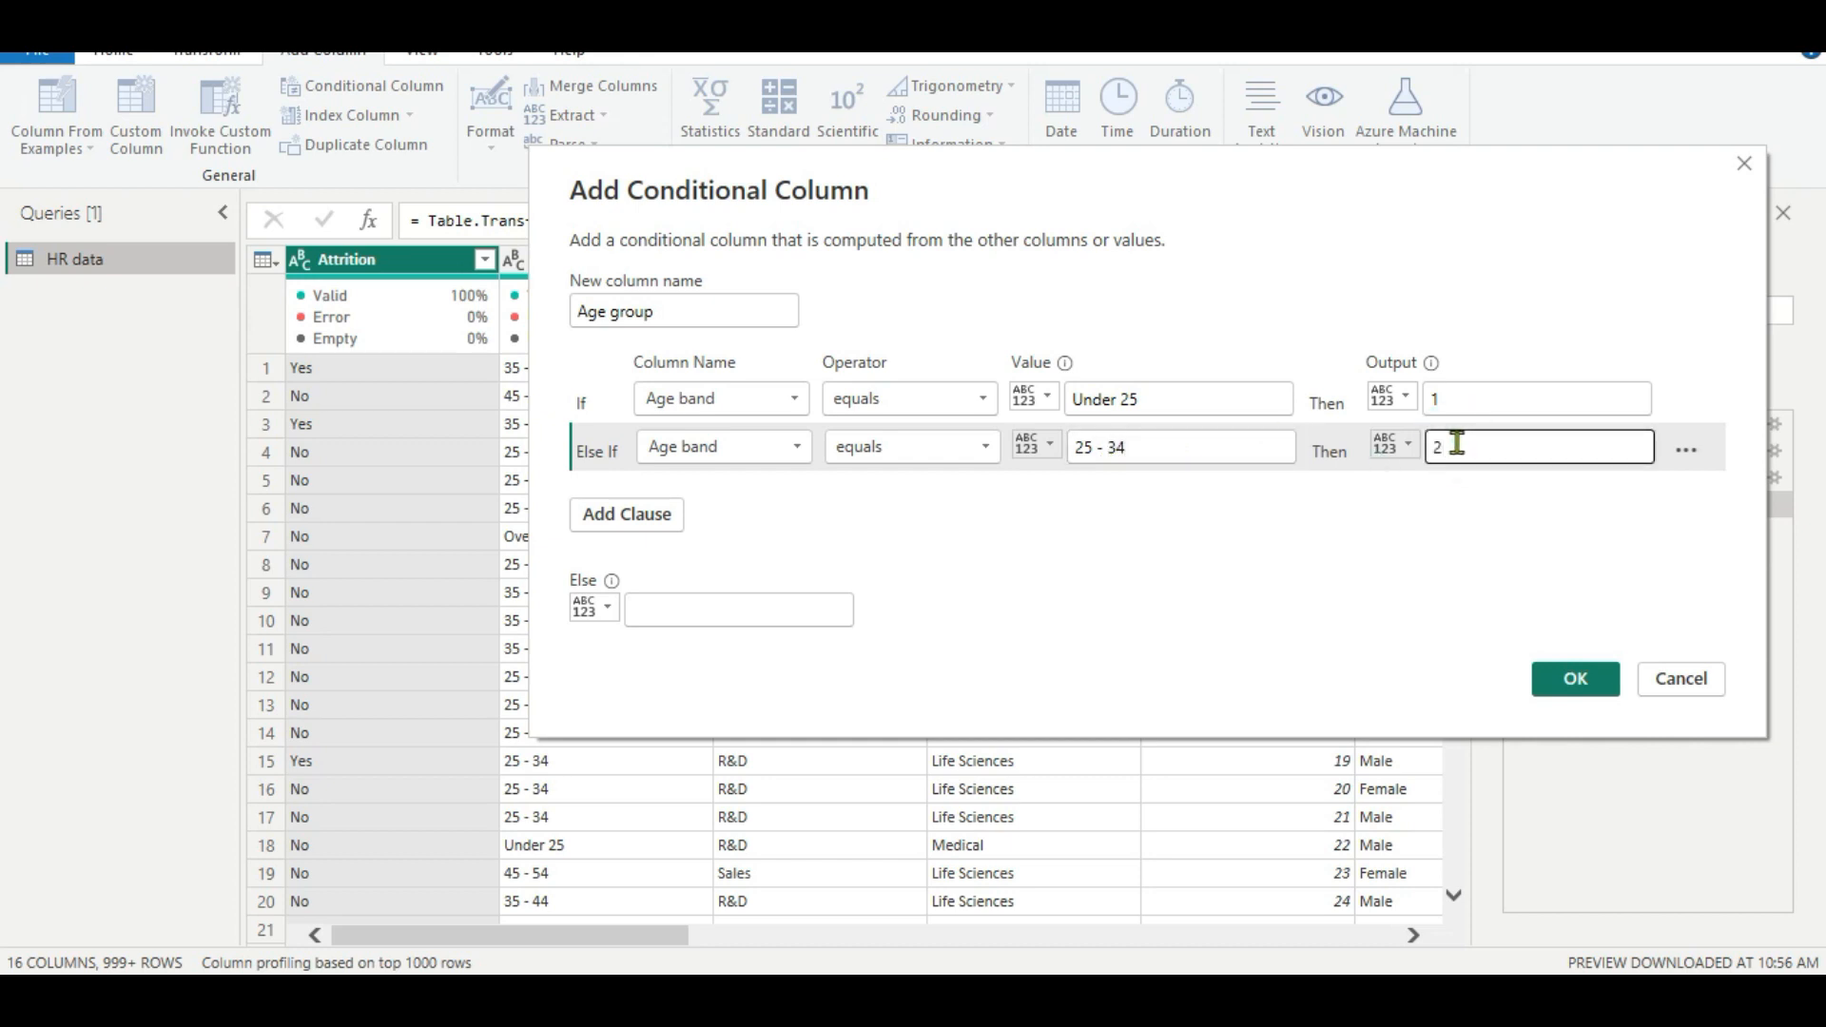
# Add an Else If clause that outputs 3 when Age band equals 35 - 44
pyautogui.click(620, 525)
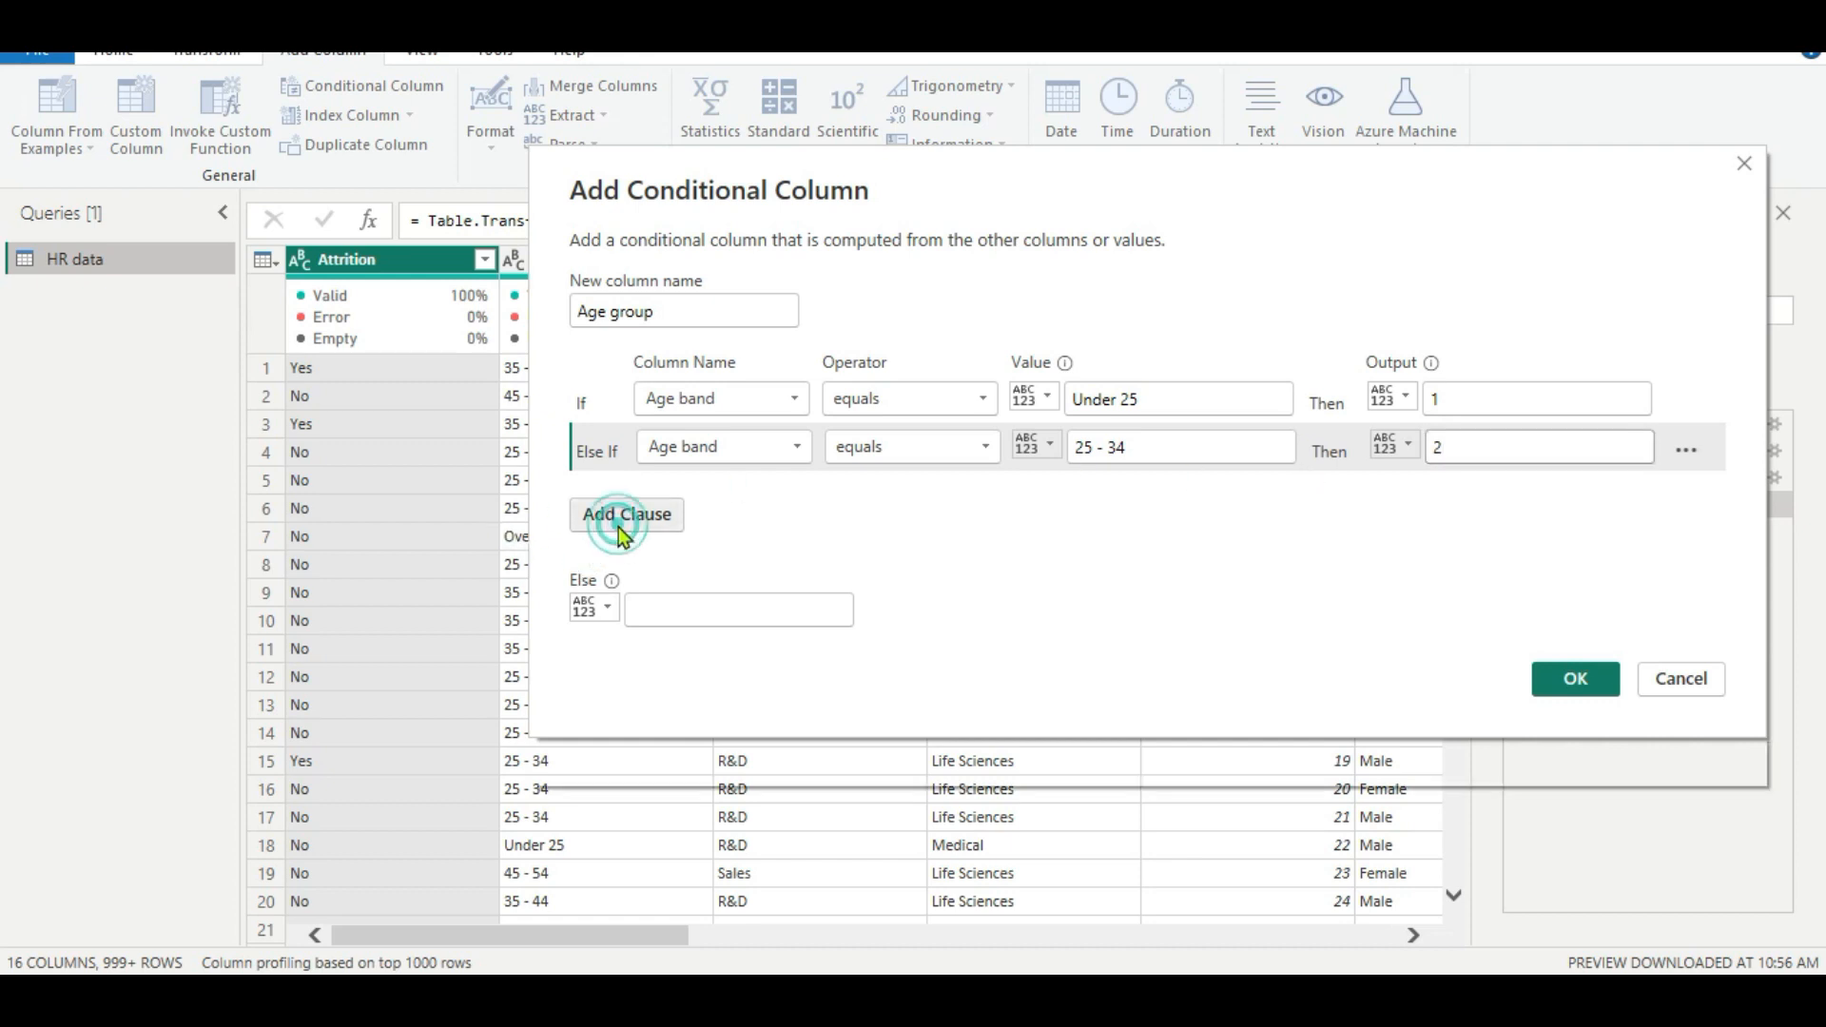
pyautogui.click(801, 500)
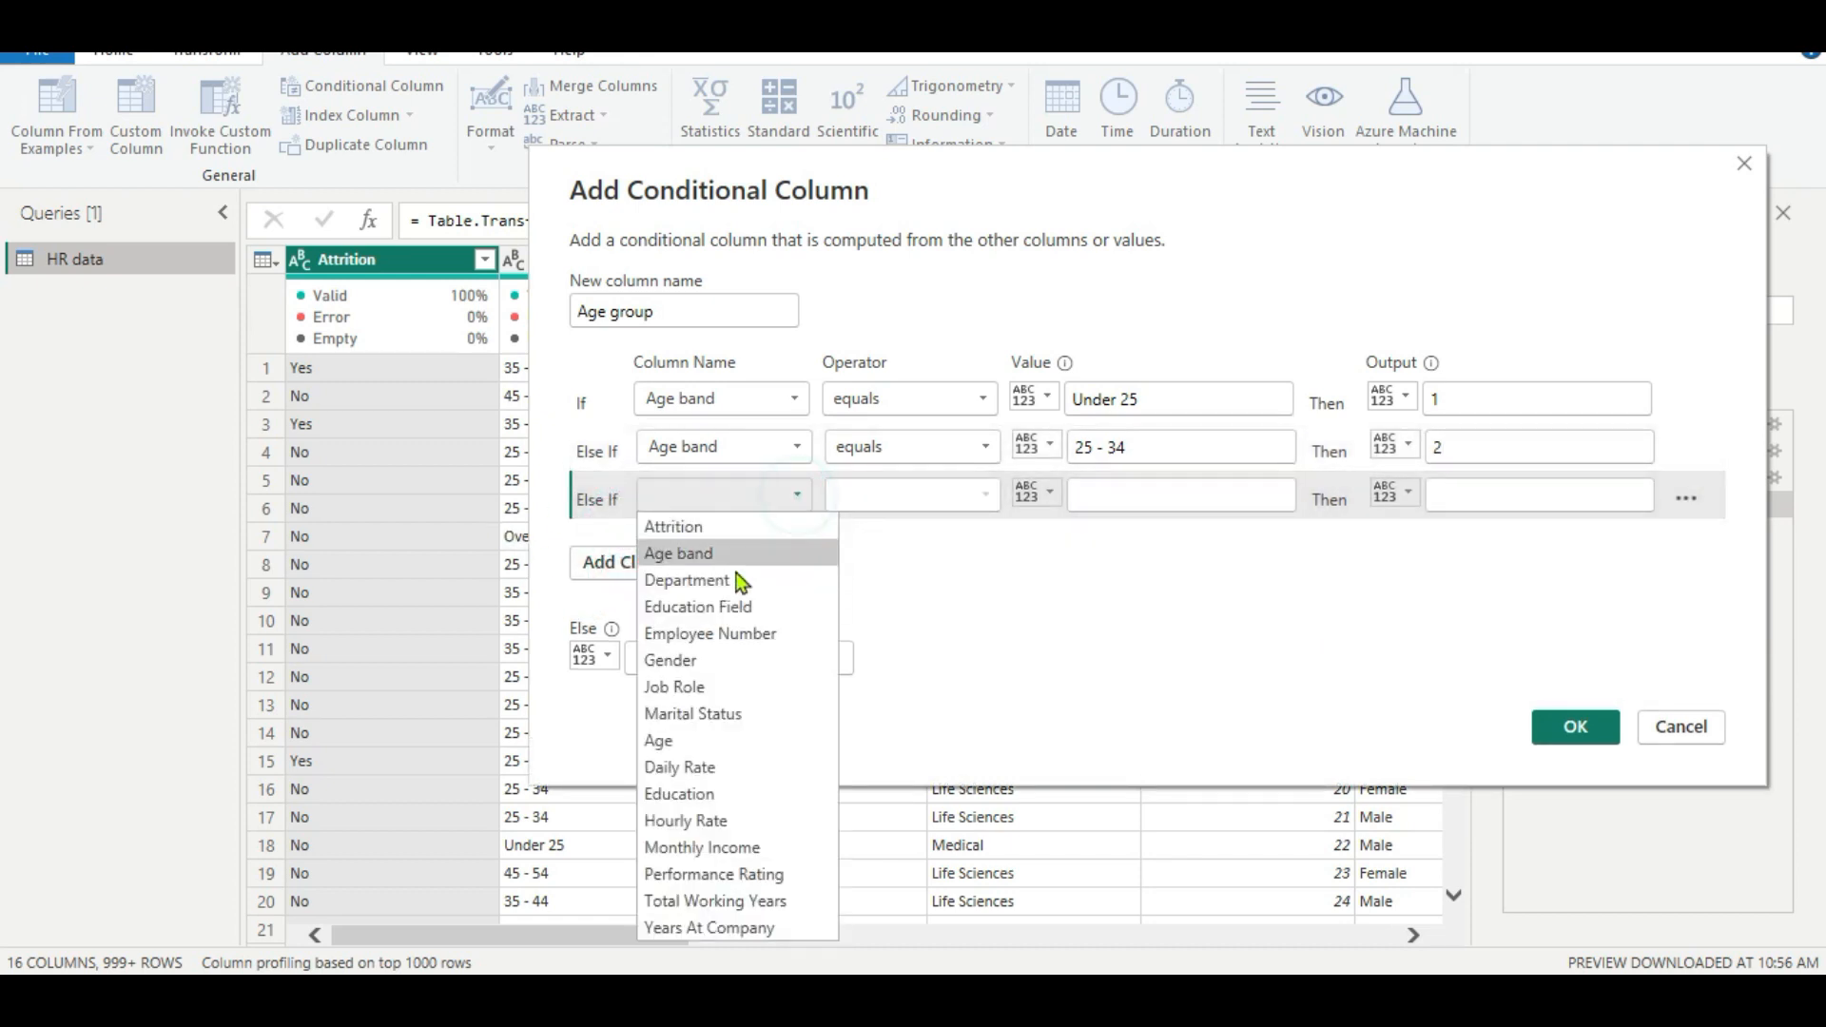
pyautogui.click(726, 559)
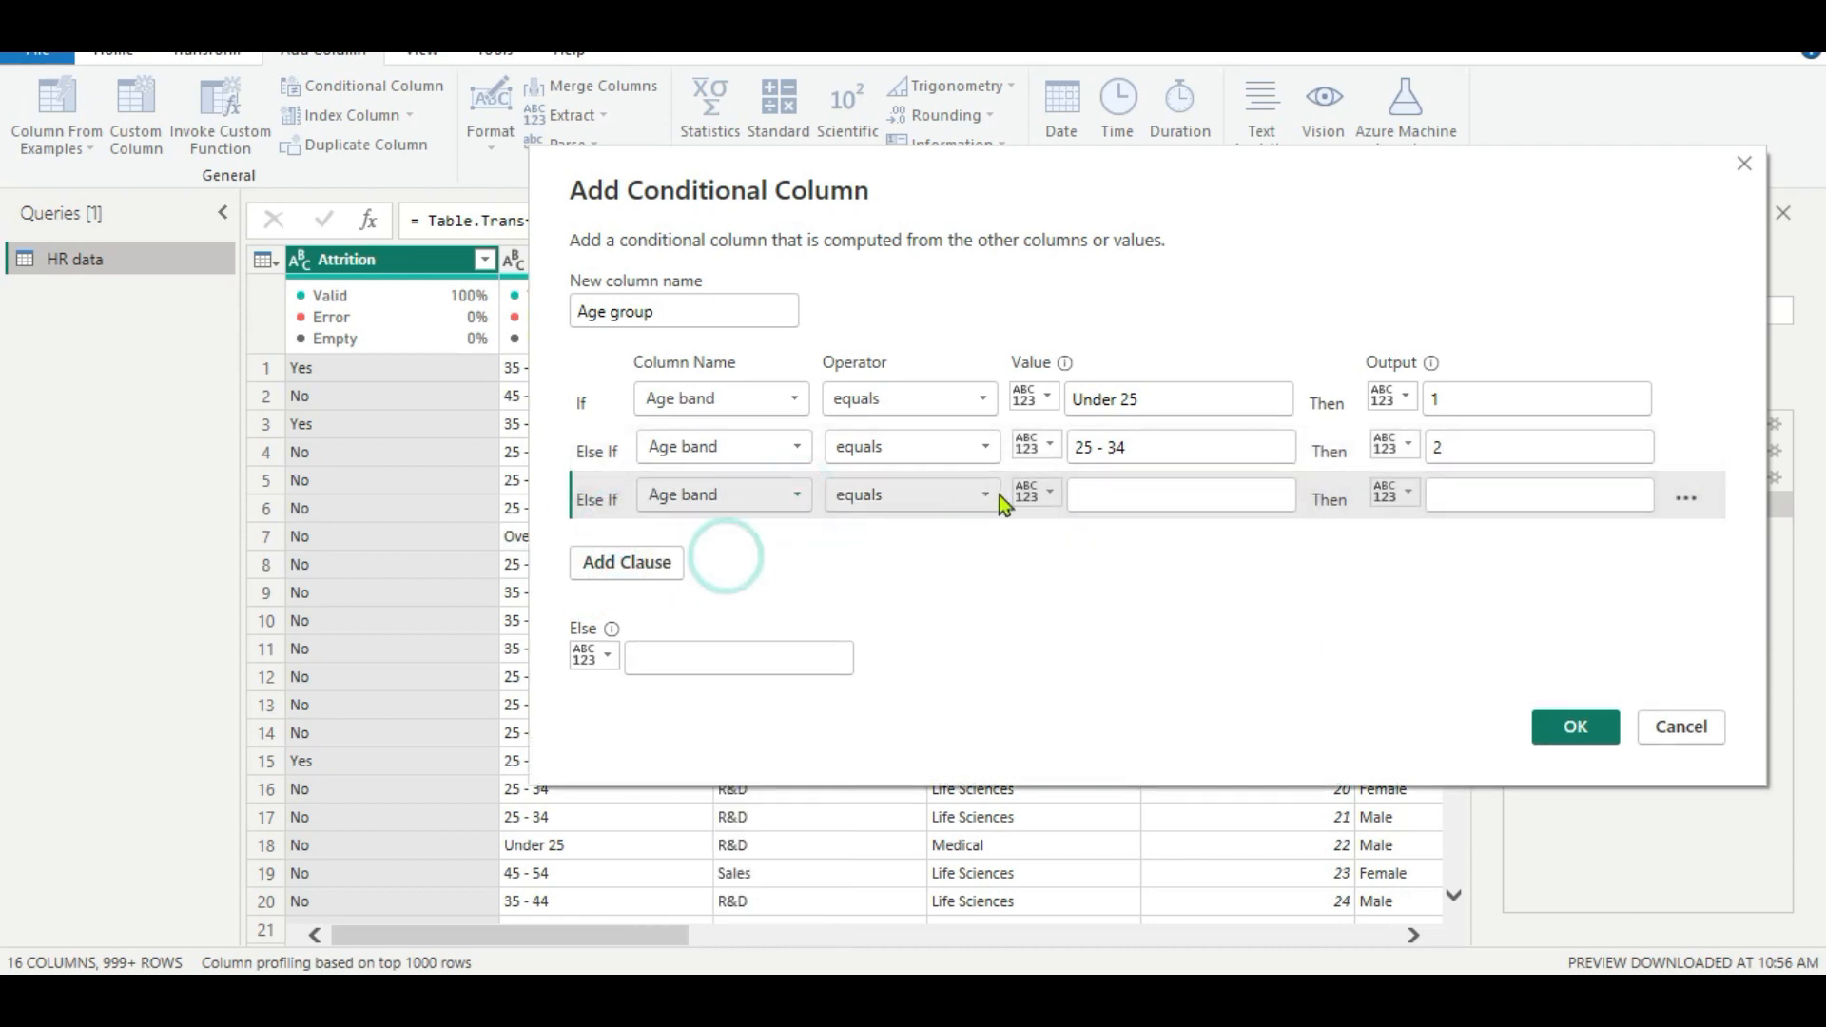
pyautogui.click(1094, 495)
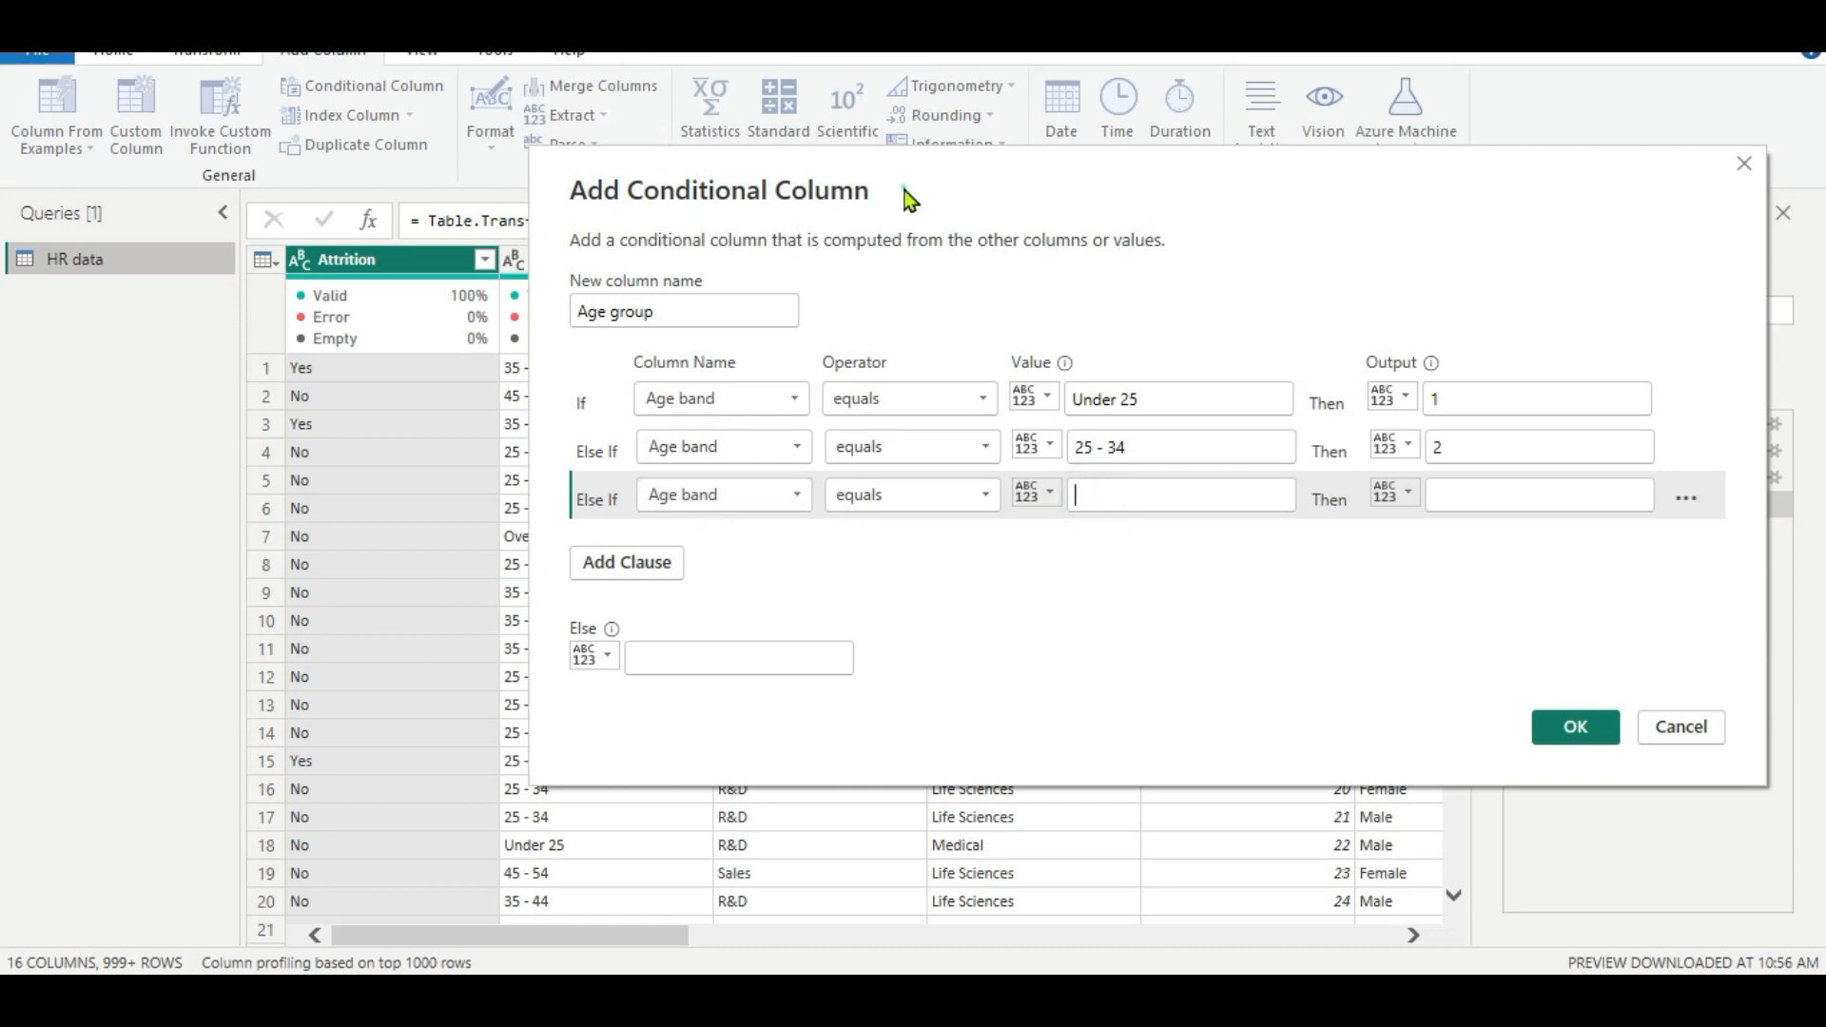
pyautogui.moveTo(908, 191); pyautogui.dragTo(1025, 174)
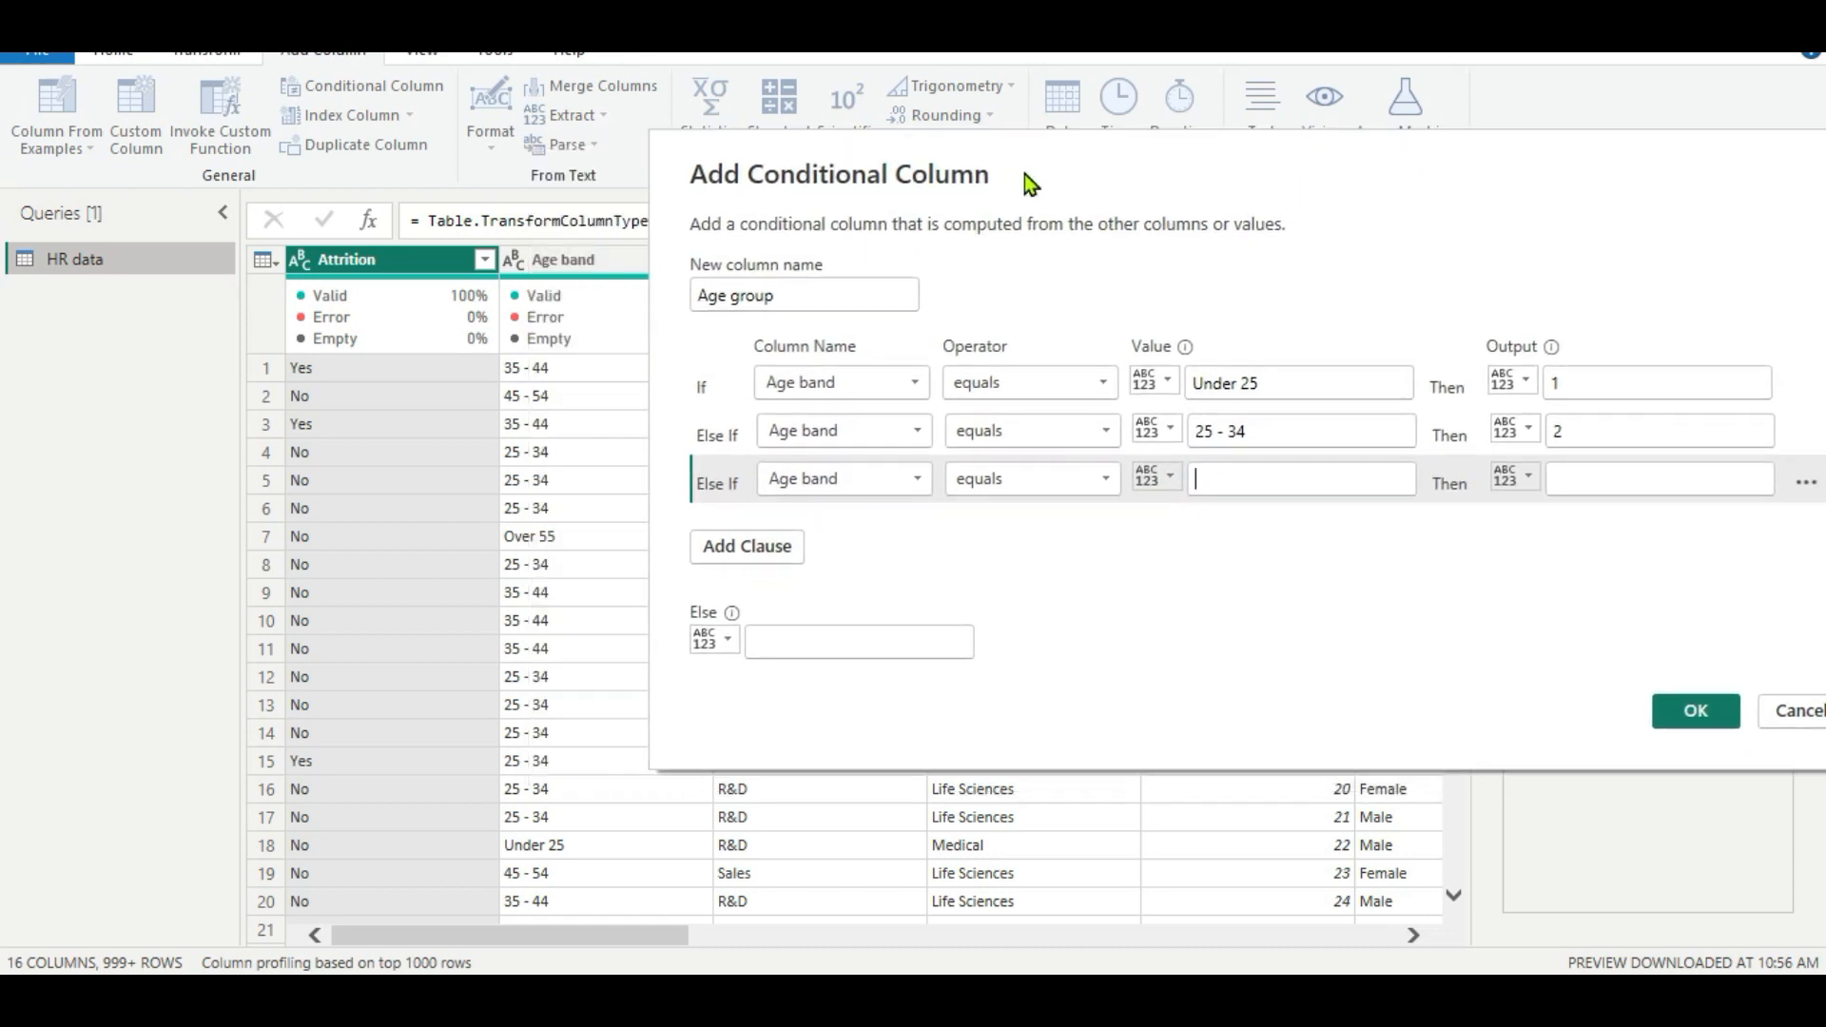
pyautogui.click(1221, 481)
pyautogui.write('35')
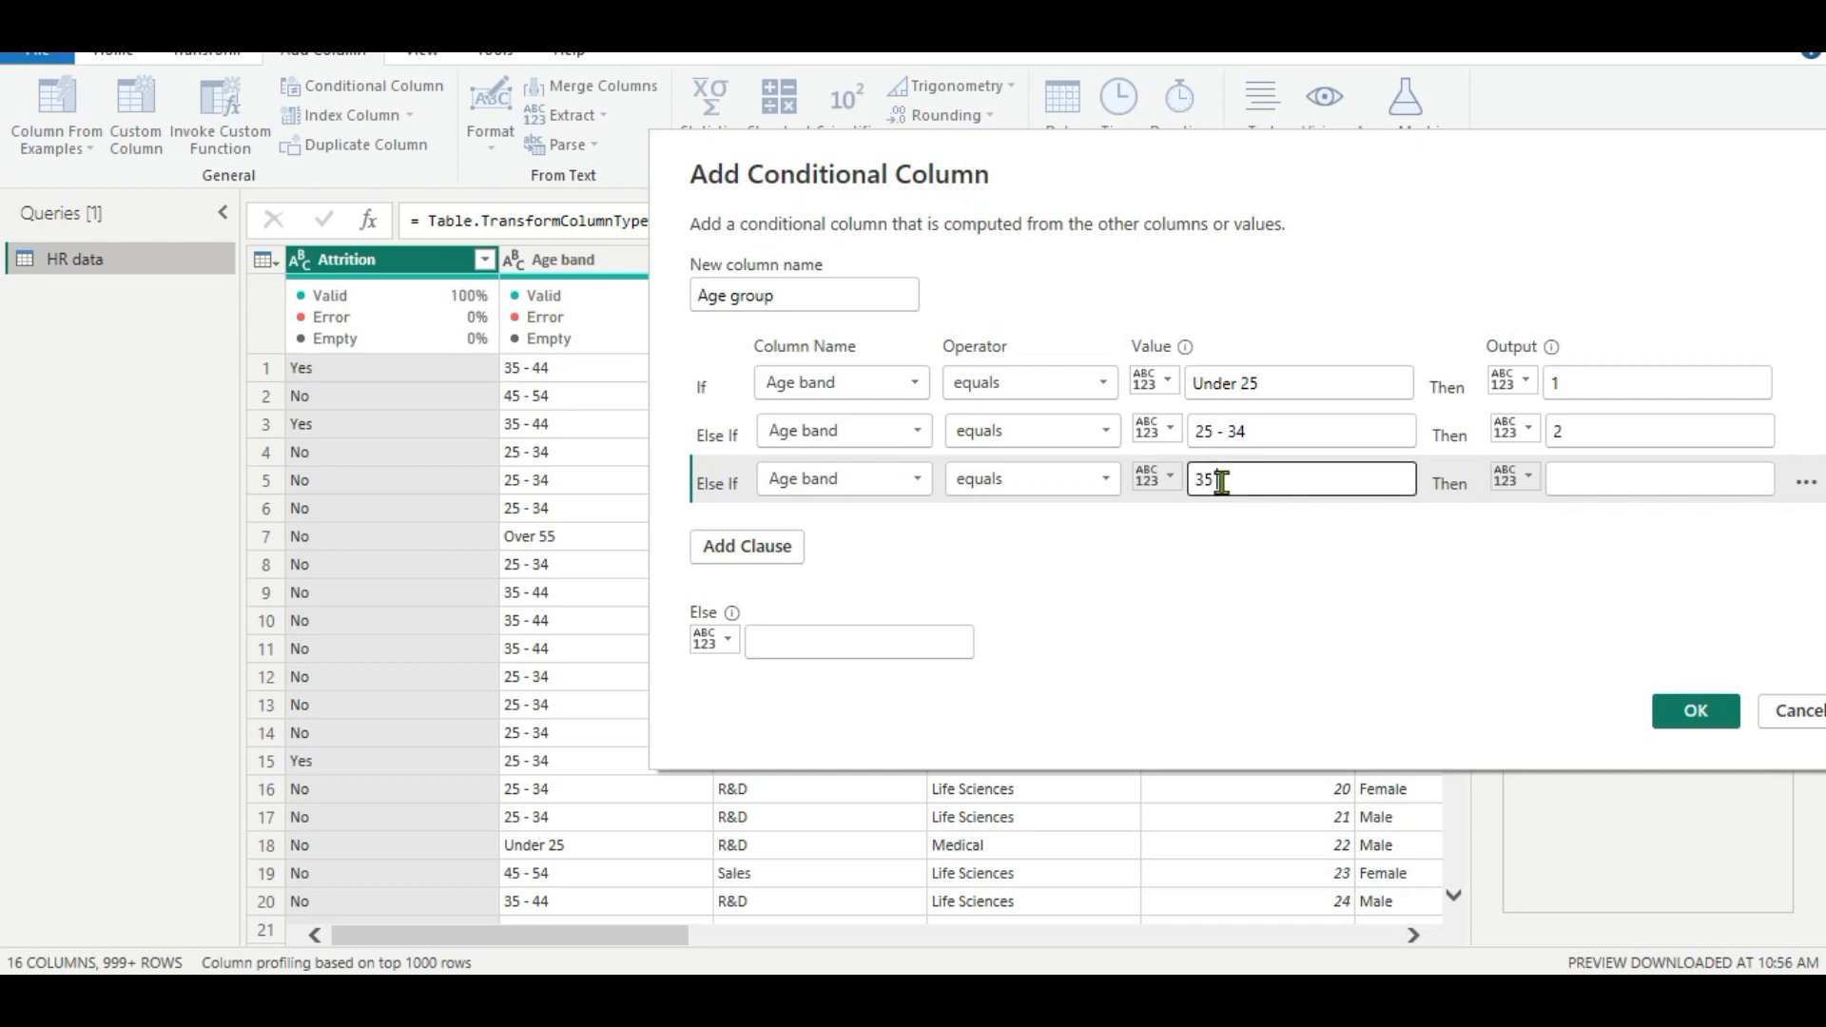
pyautogui.write(' - 44')
pyautogui.click(1575, 471)
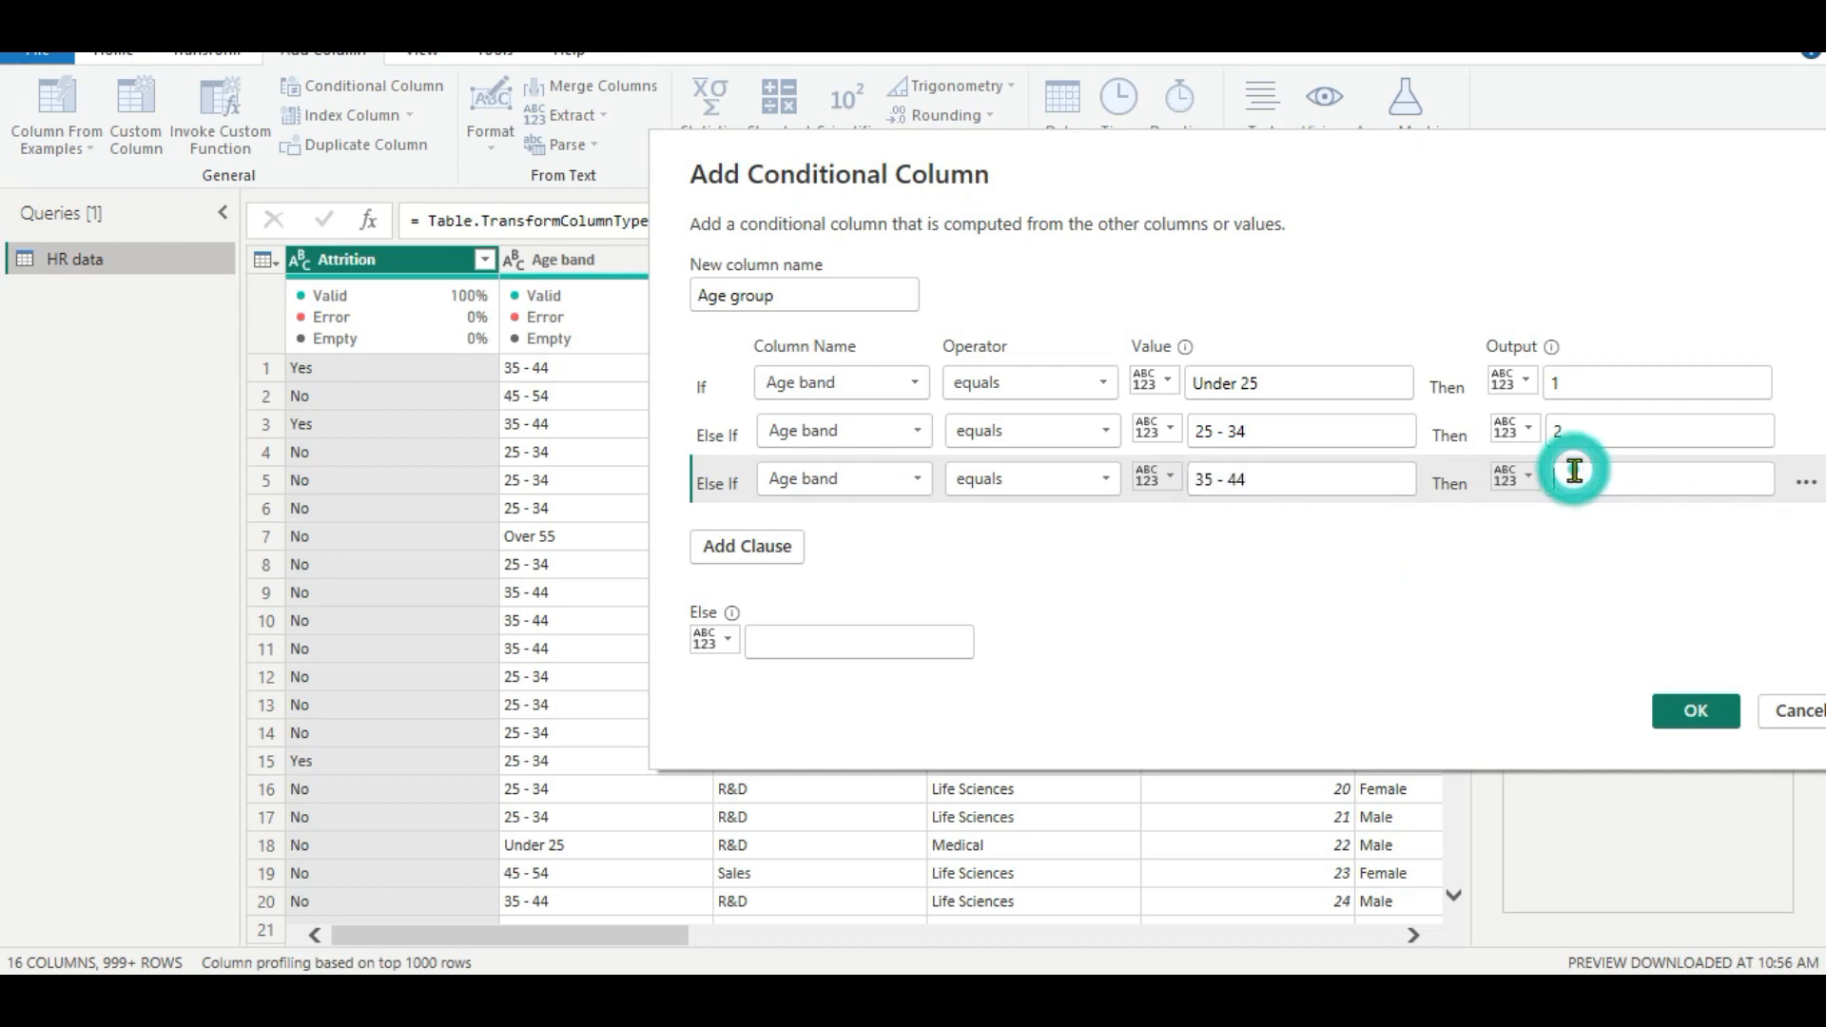
pyautogui.write('3')
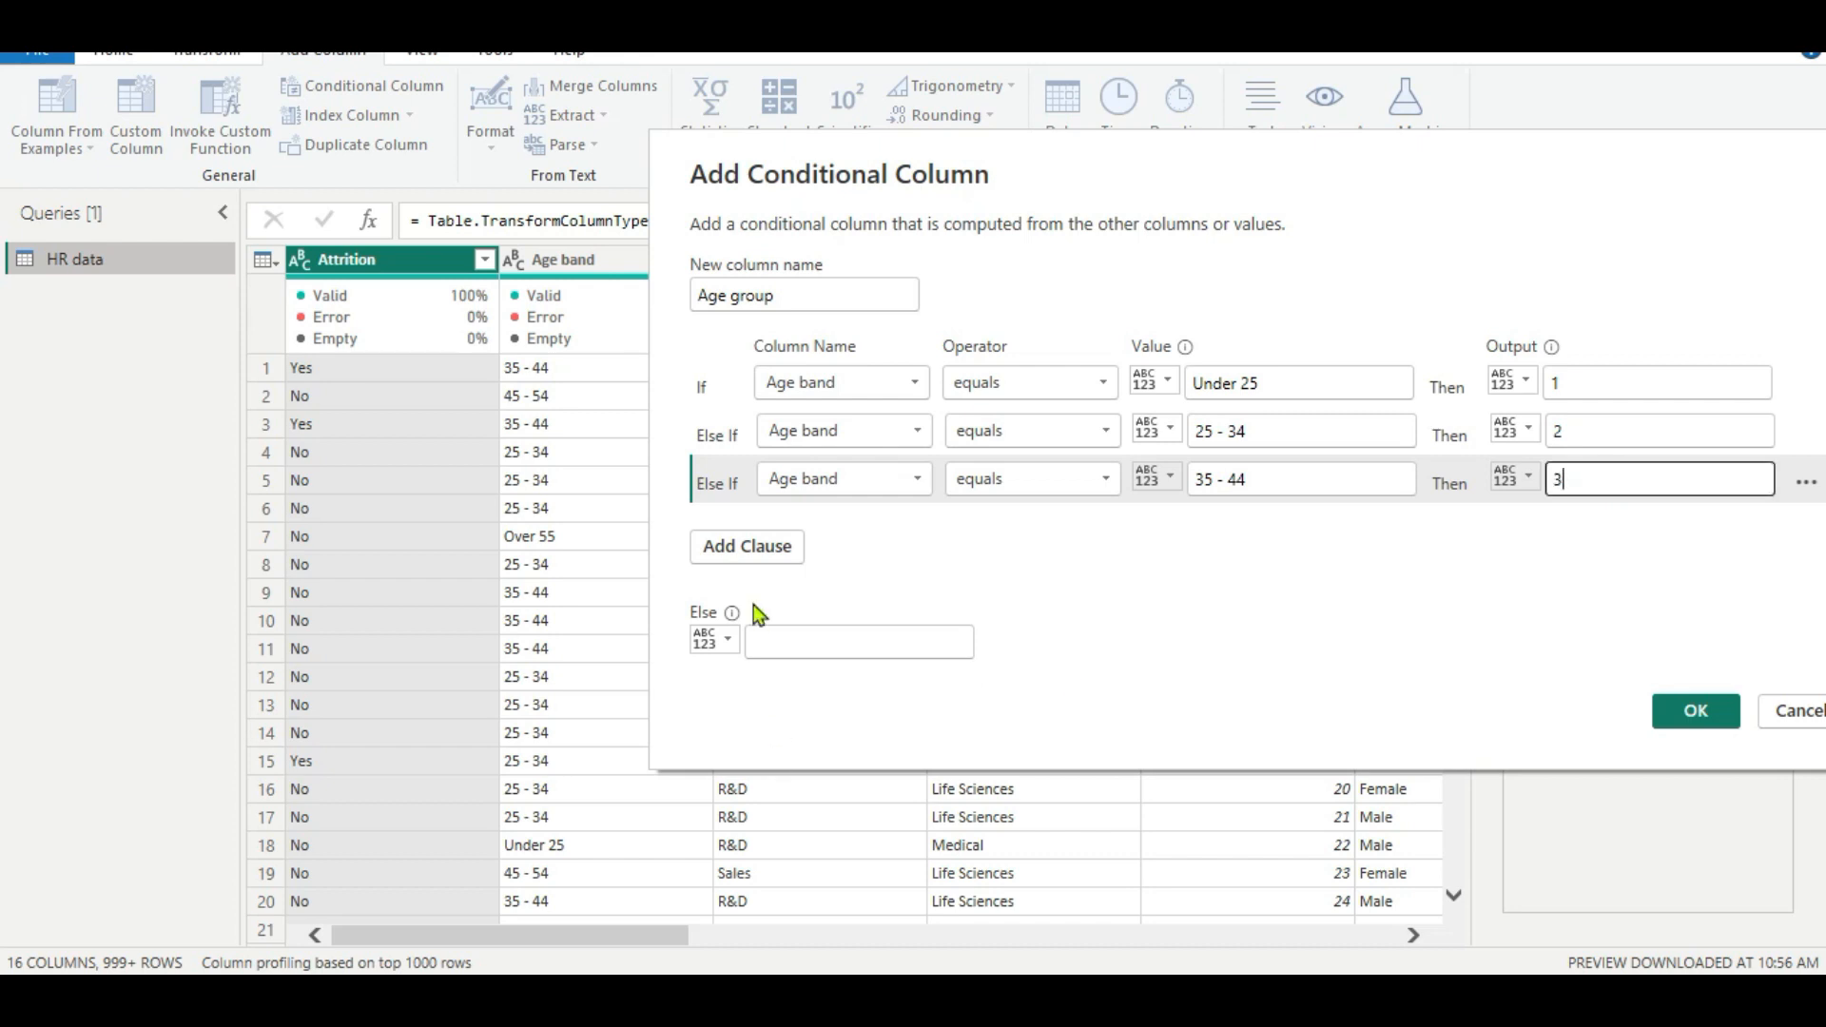
# Add an Else If clause that outputs 4 when Age band equals 45 - 54
pyautogui.click(746, 549)
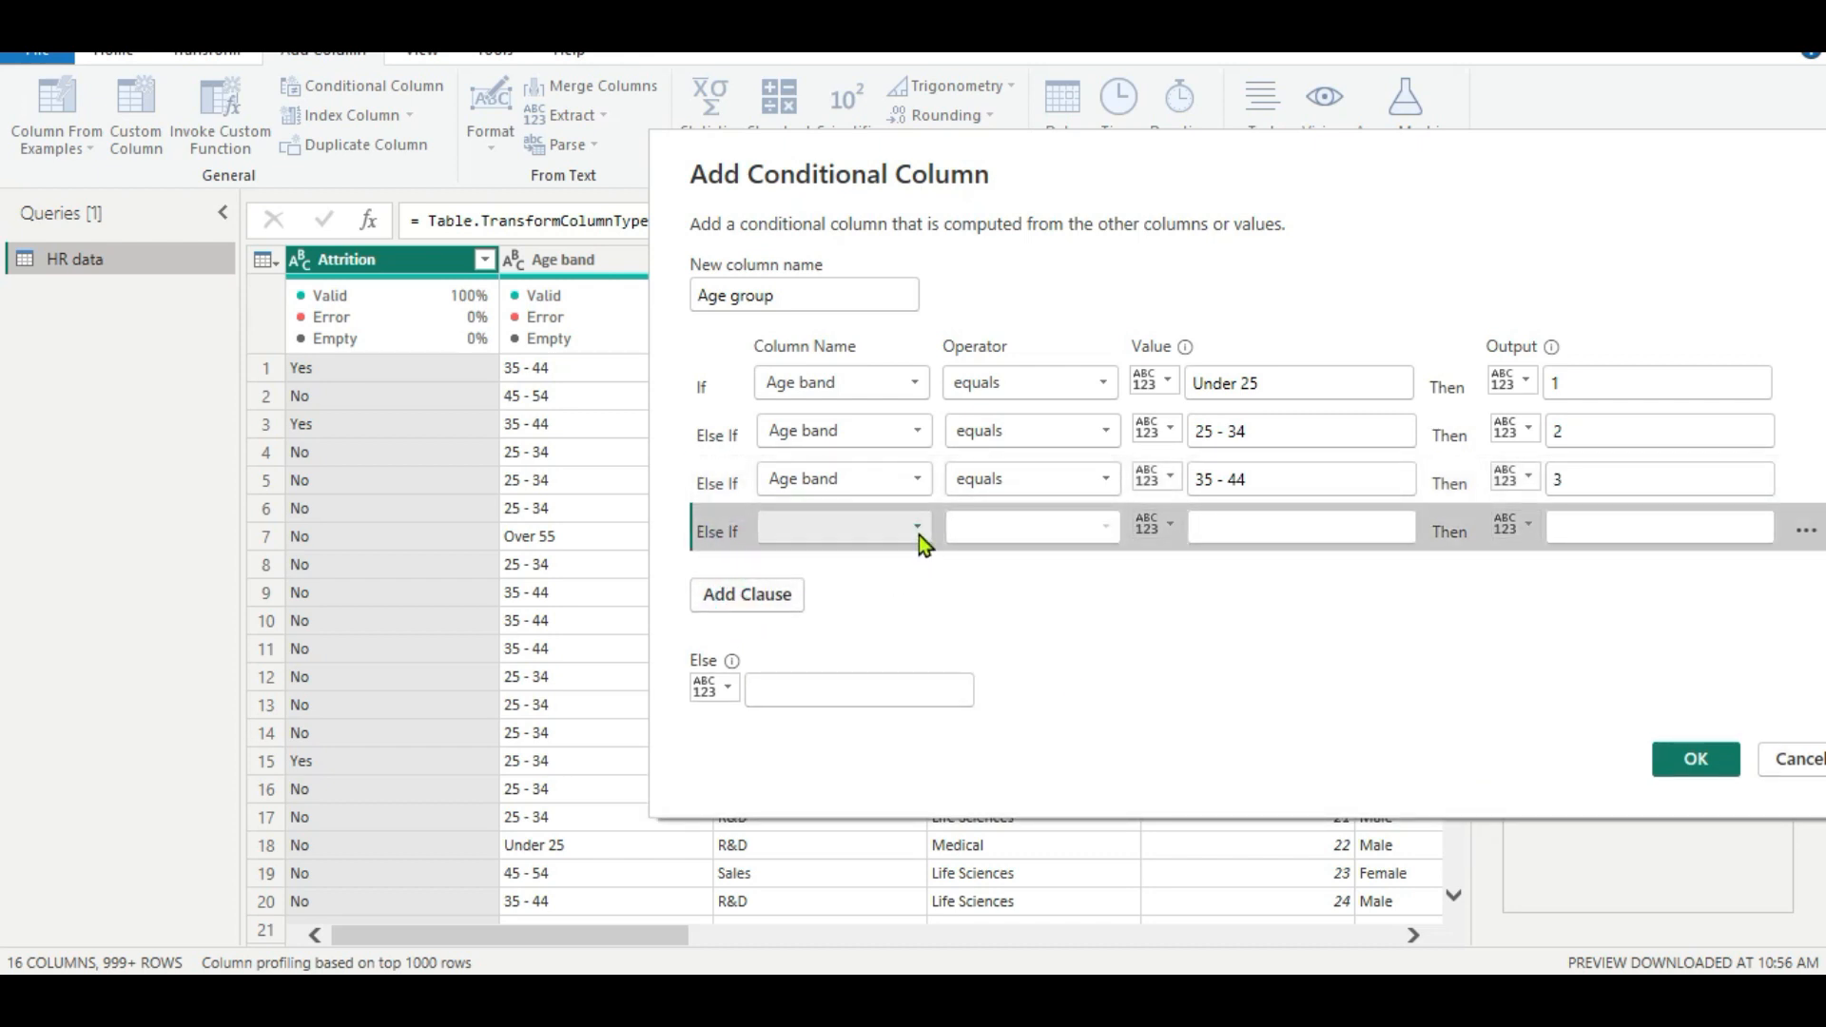
pyautogui.click(917, 531)
pyautogui.click(856, 592)
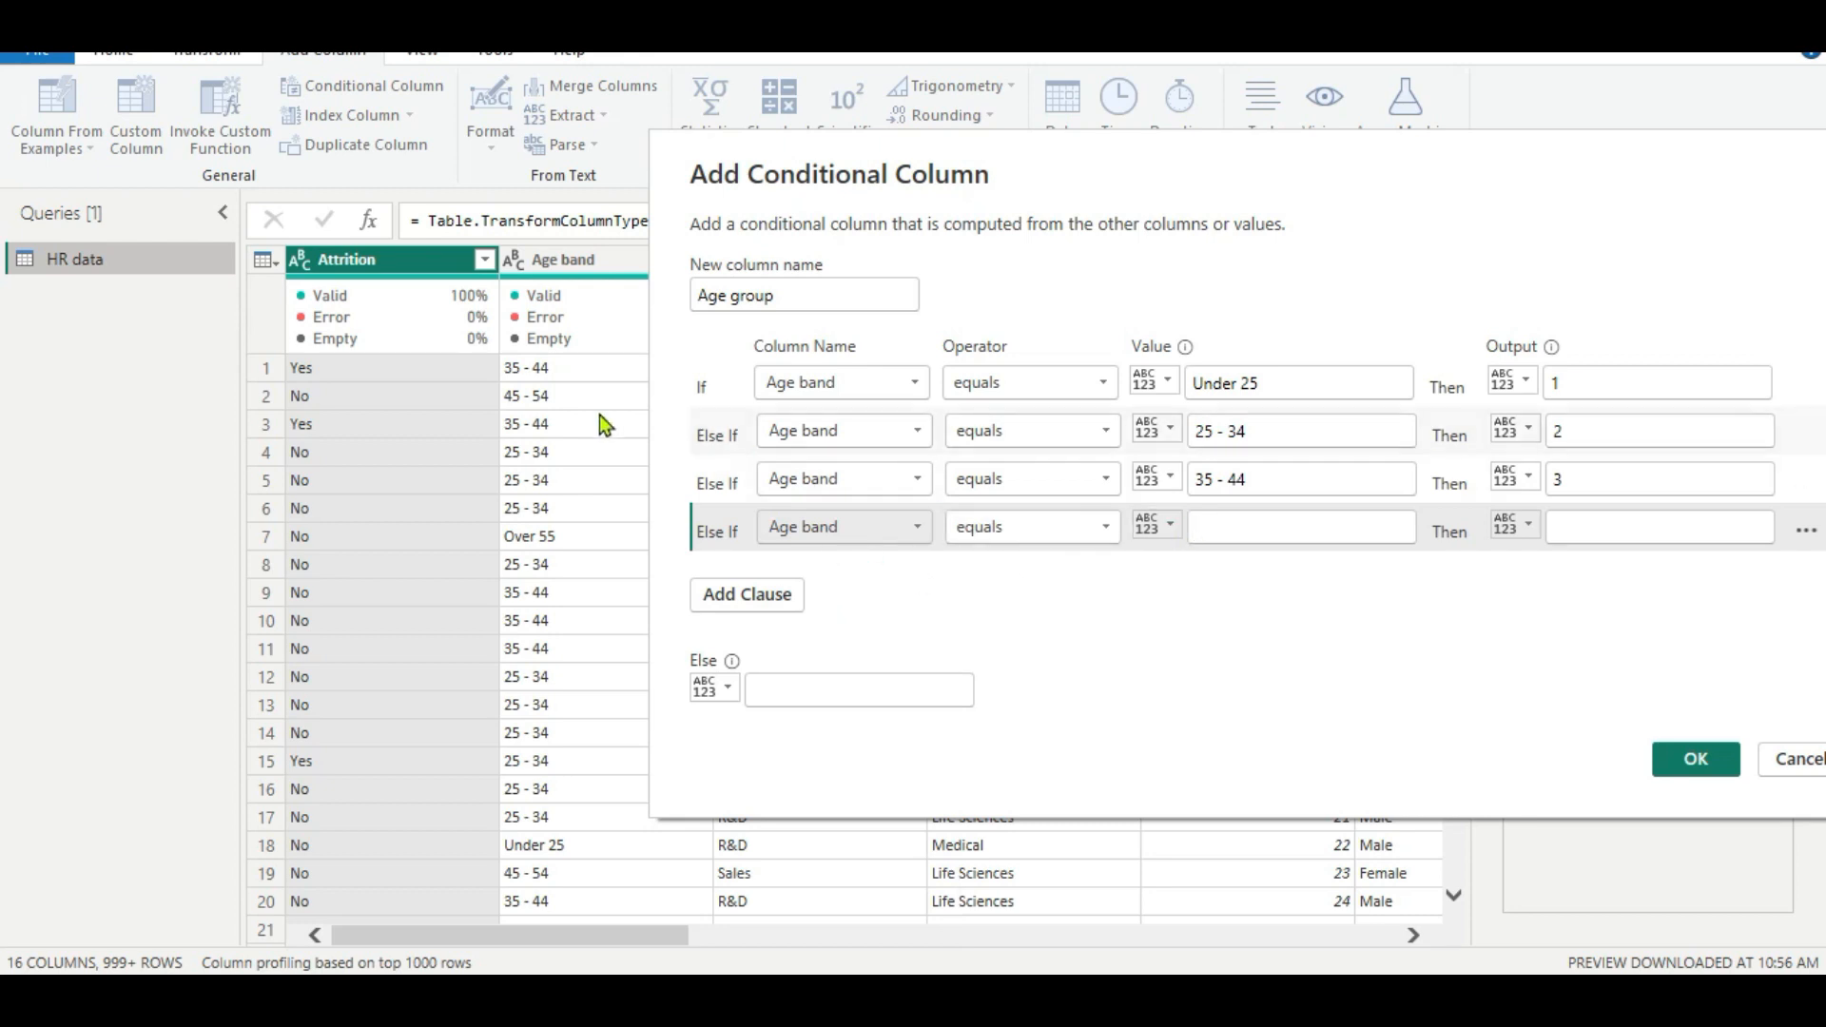
pyautogui.click(1231, 528)
pyautogui.write('45 -')
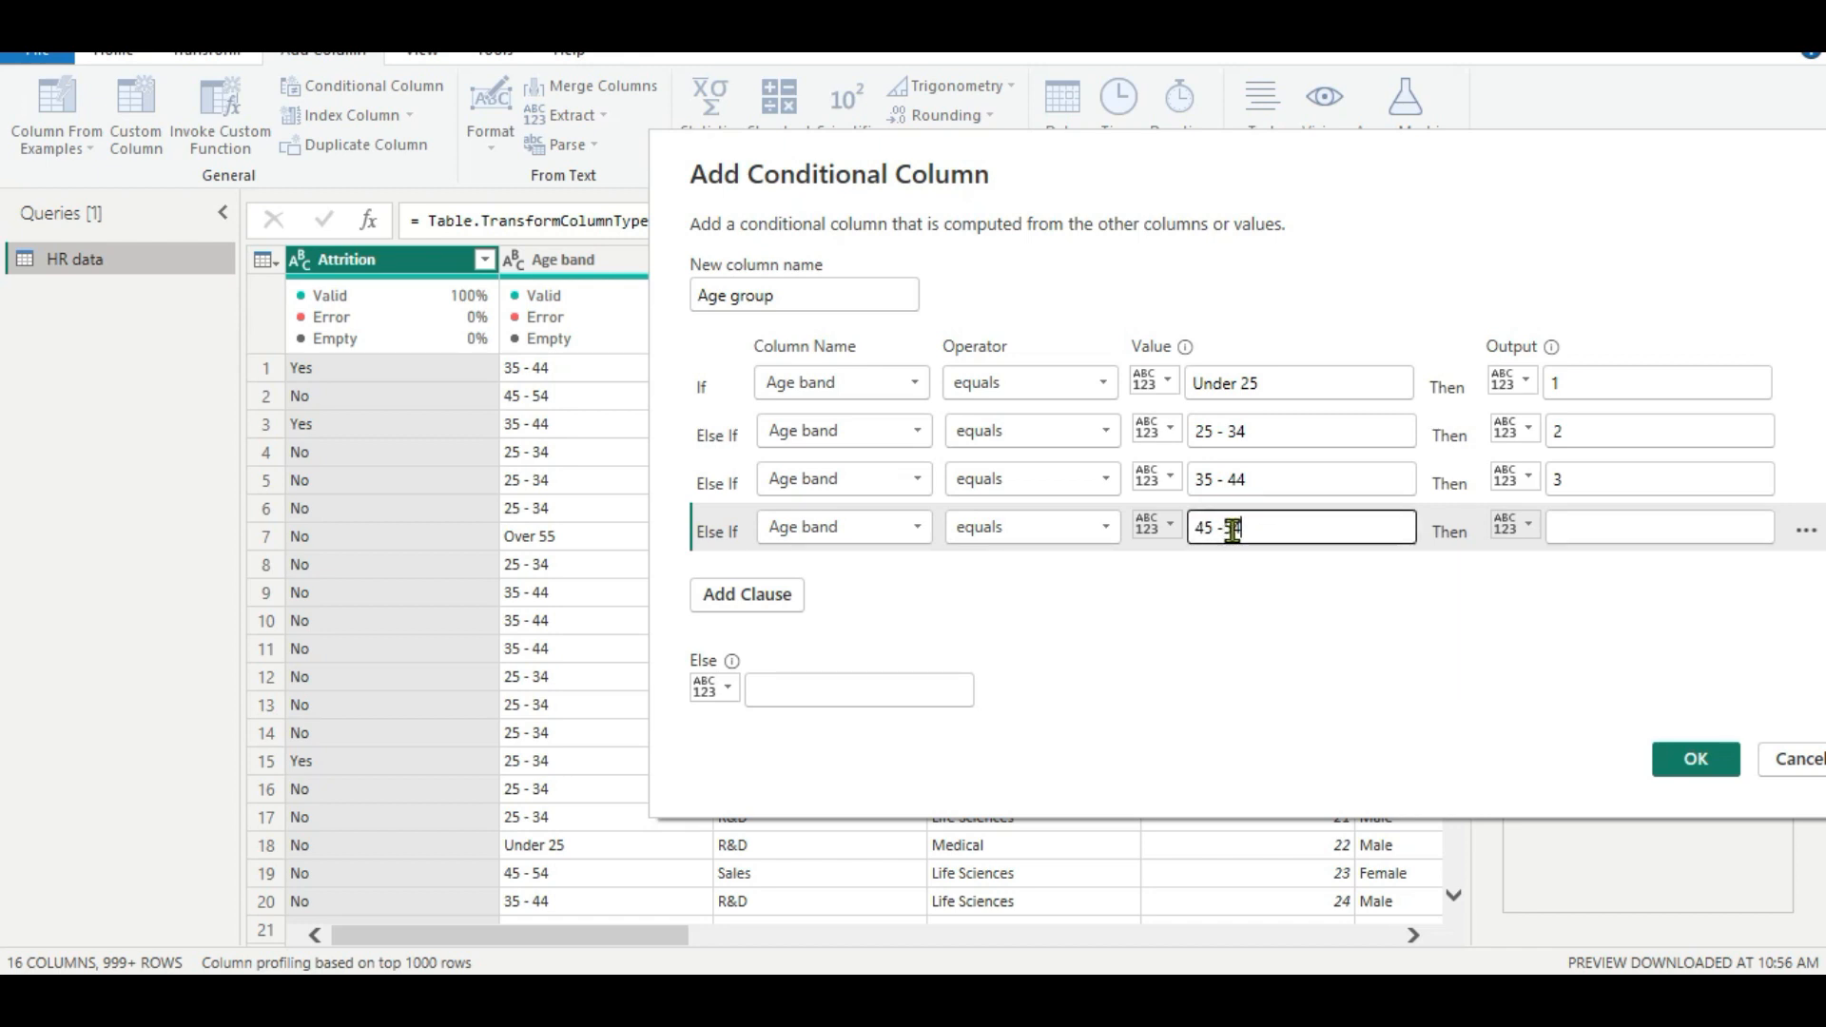
pyautogui.write('54')
pyautogui.click(1227, 527)
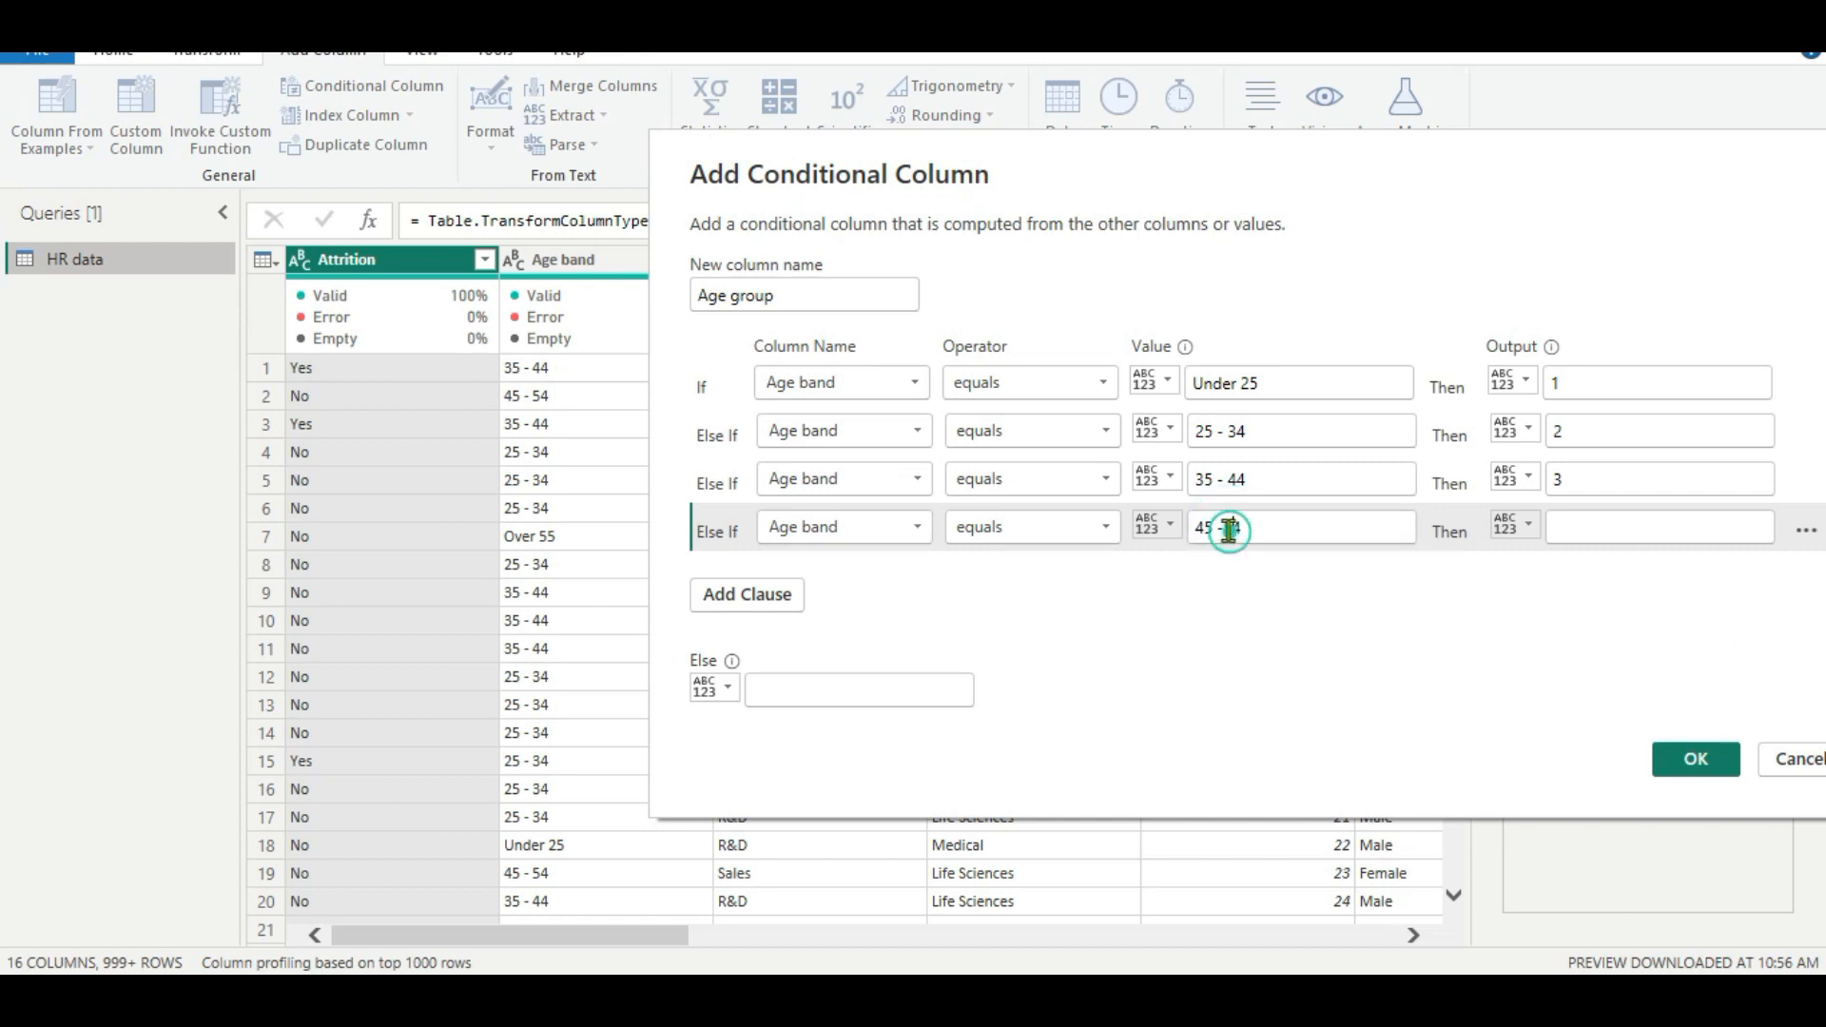
pyautogui.click(1560, 527)
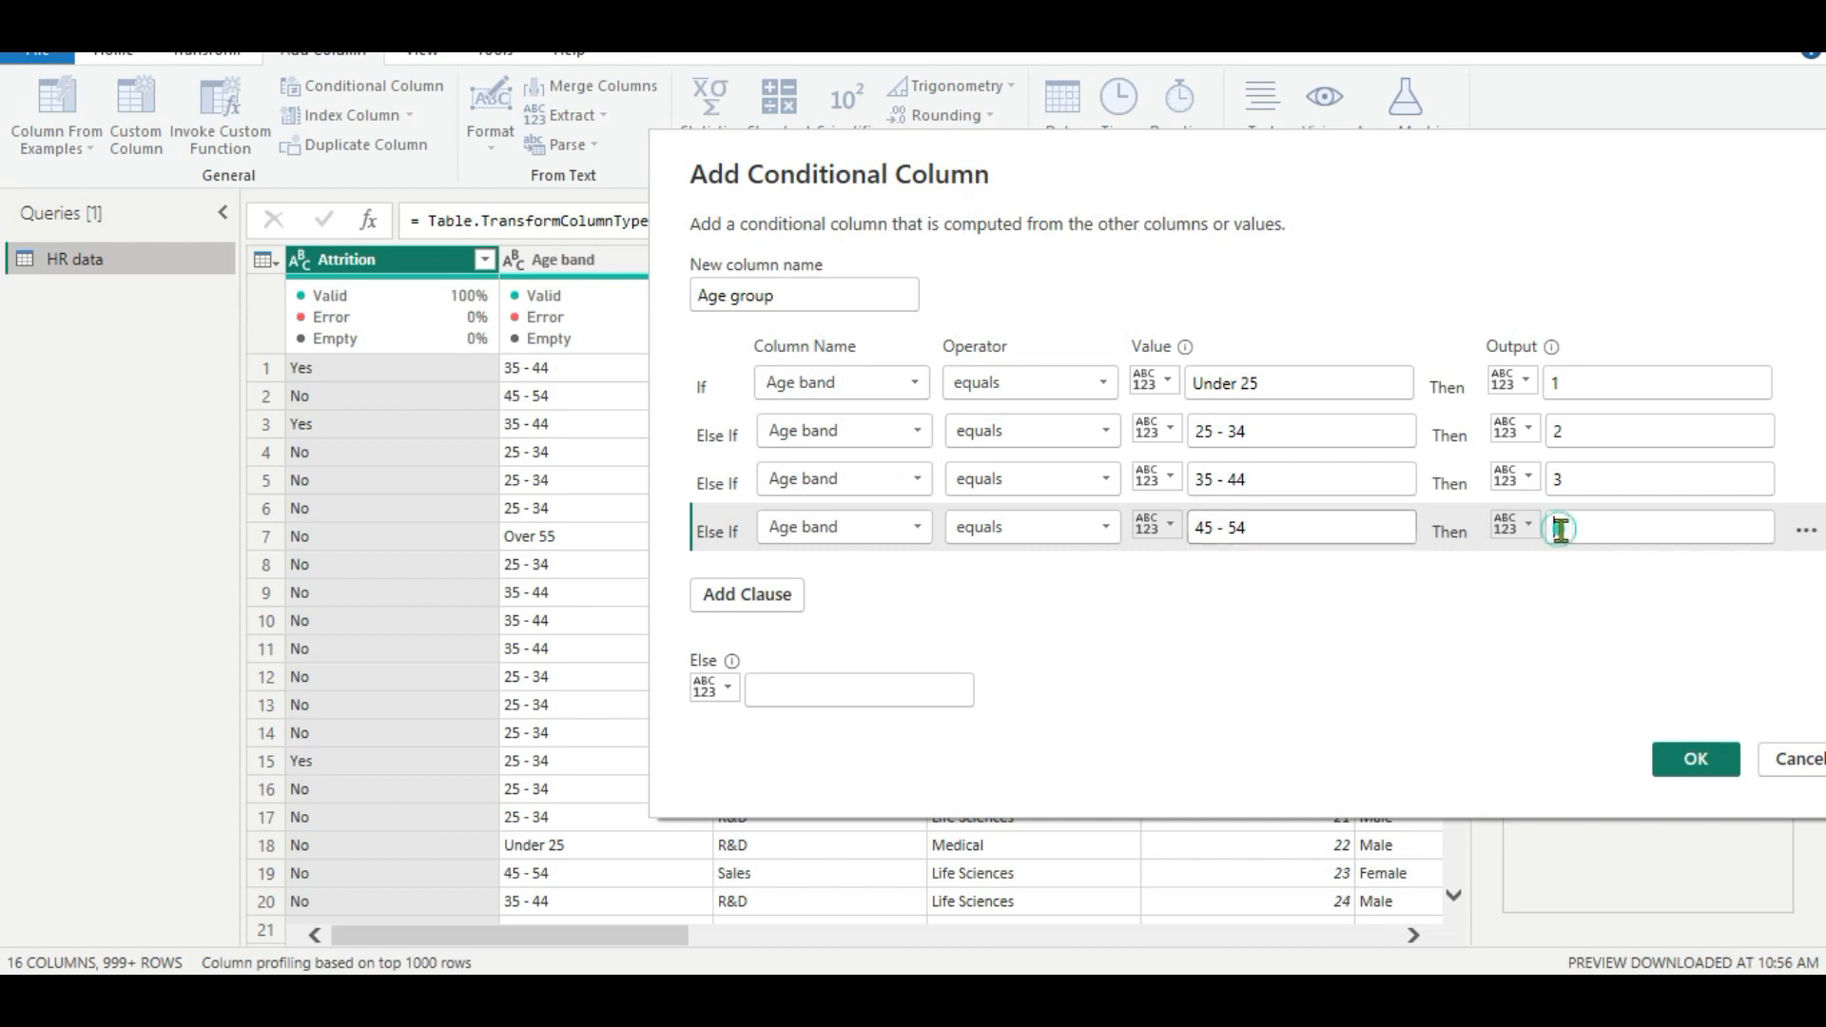
pyautogui.write('4')
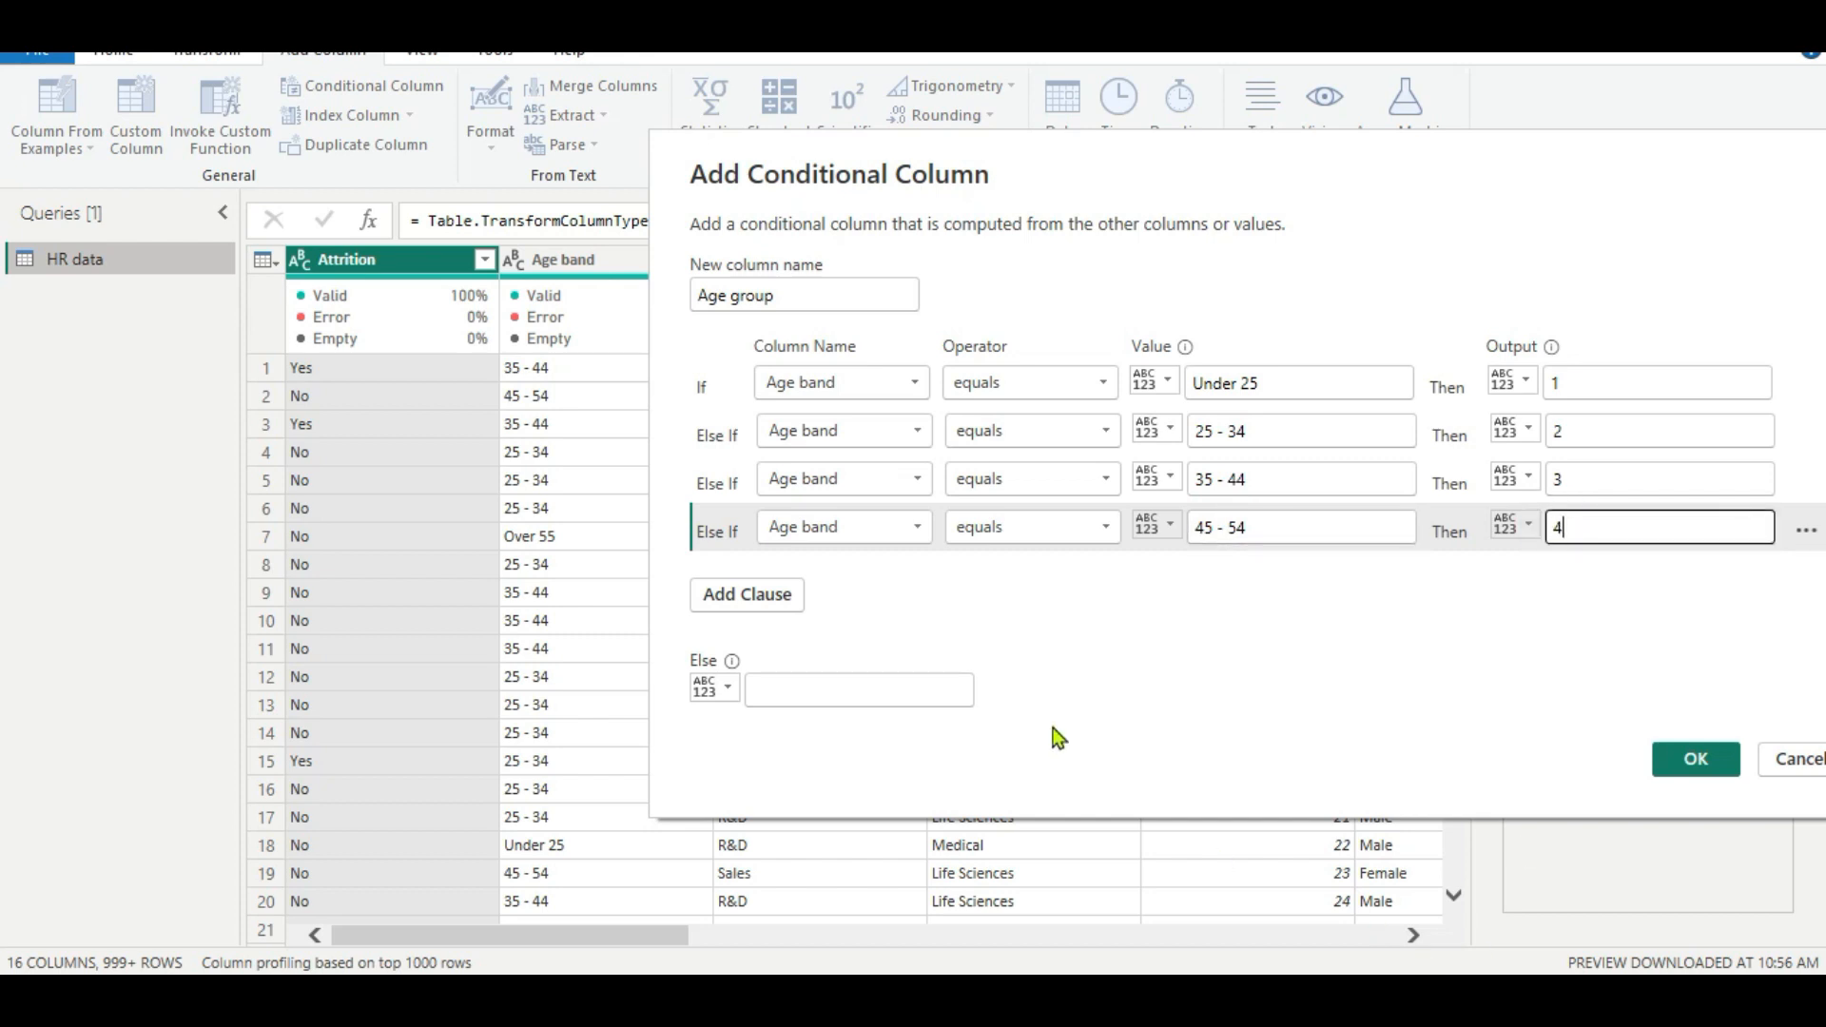
# Add an Else If clause that outputs 5 when Age band equals Over 55
pyautogui.click(747, 595)
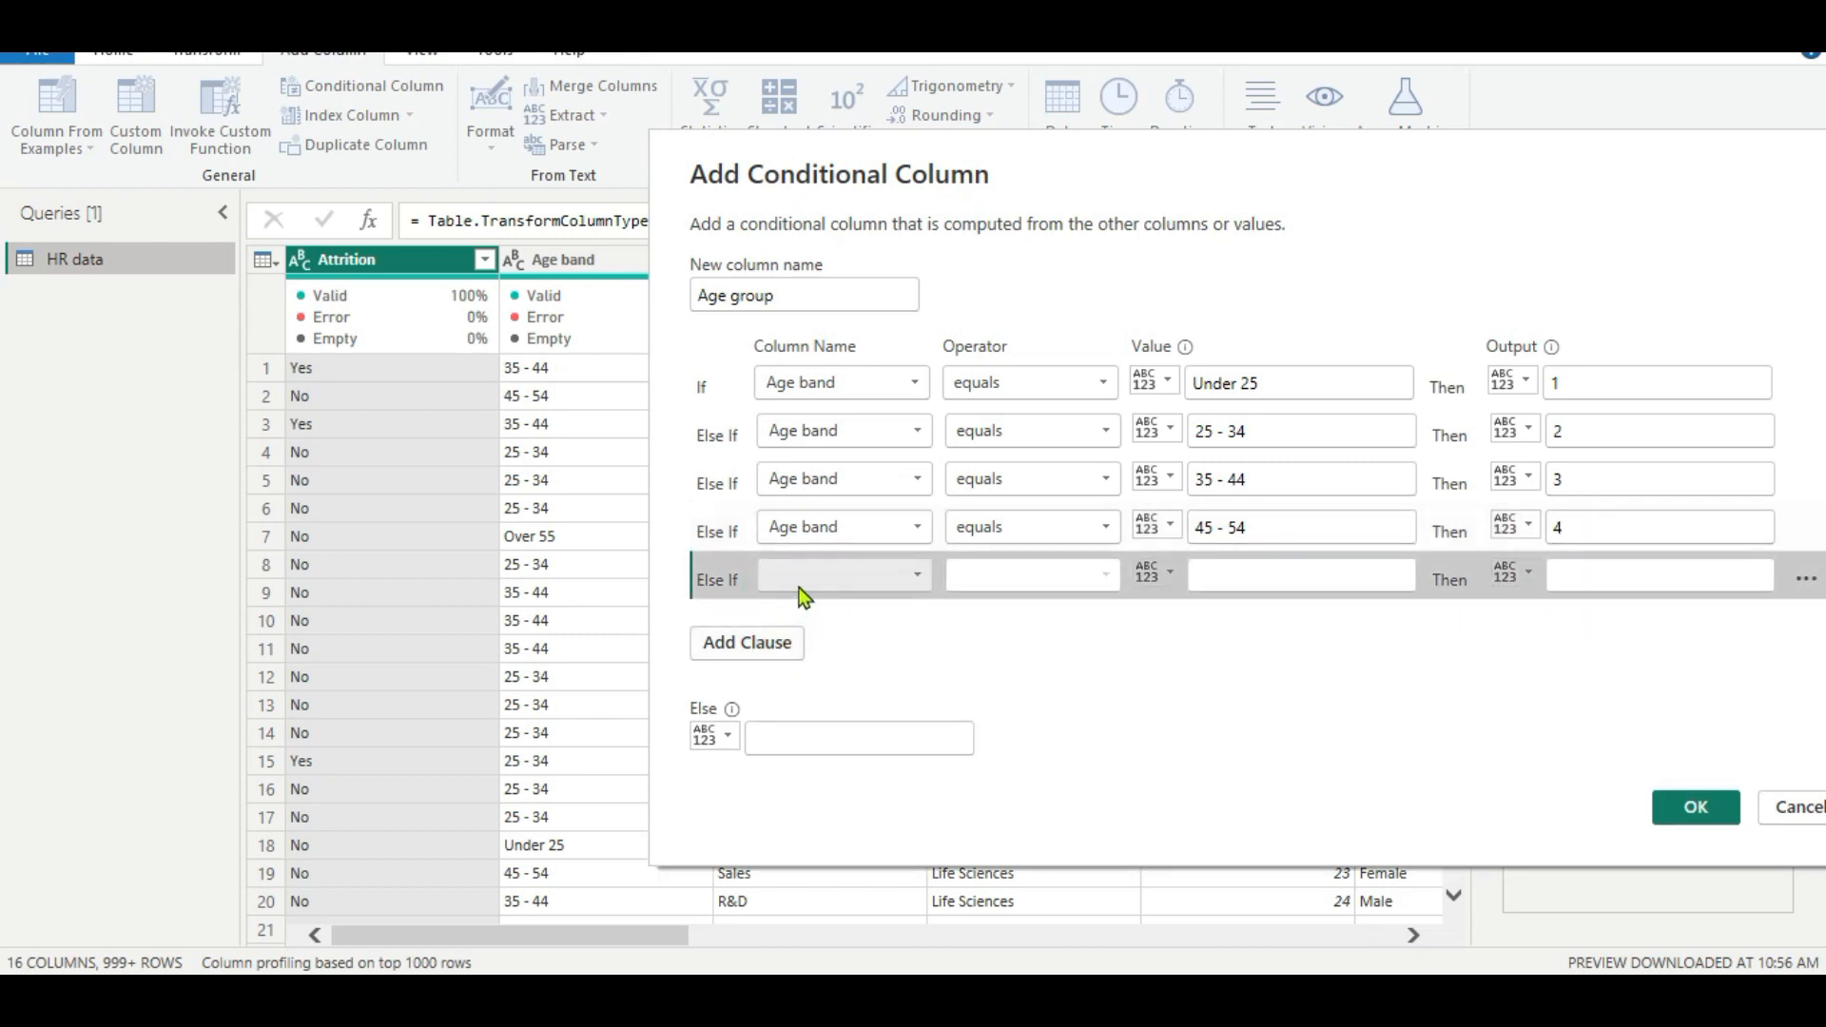
pyautogui.click(915, 577)
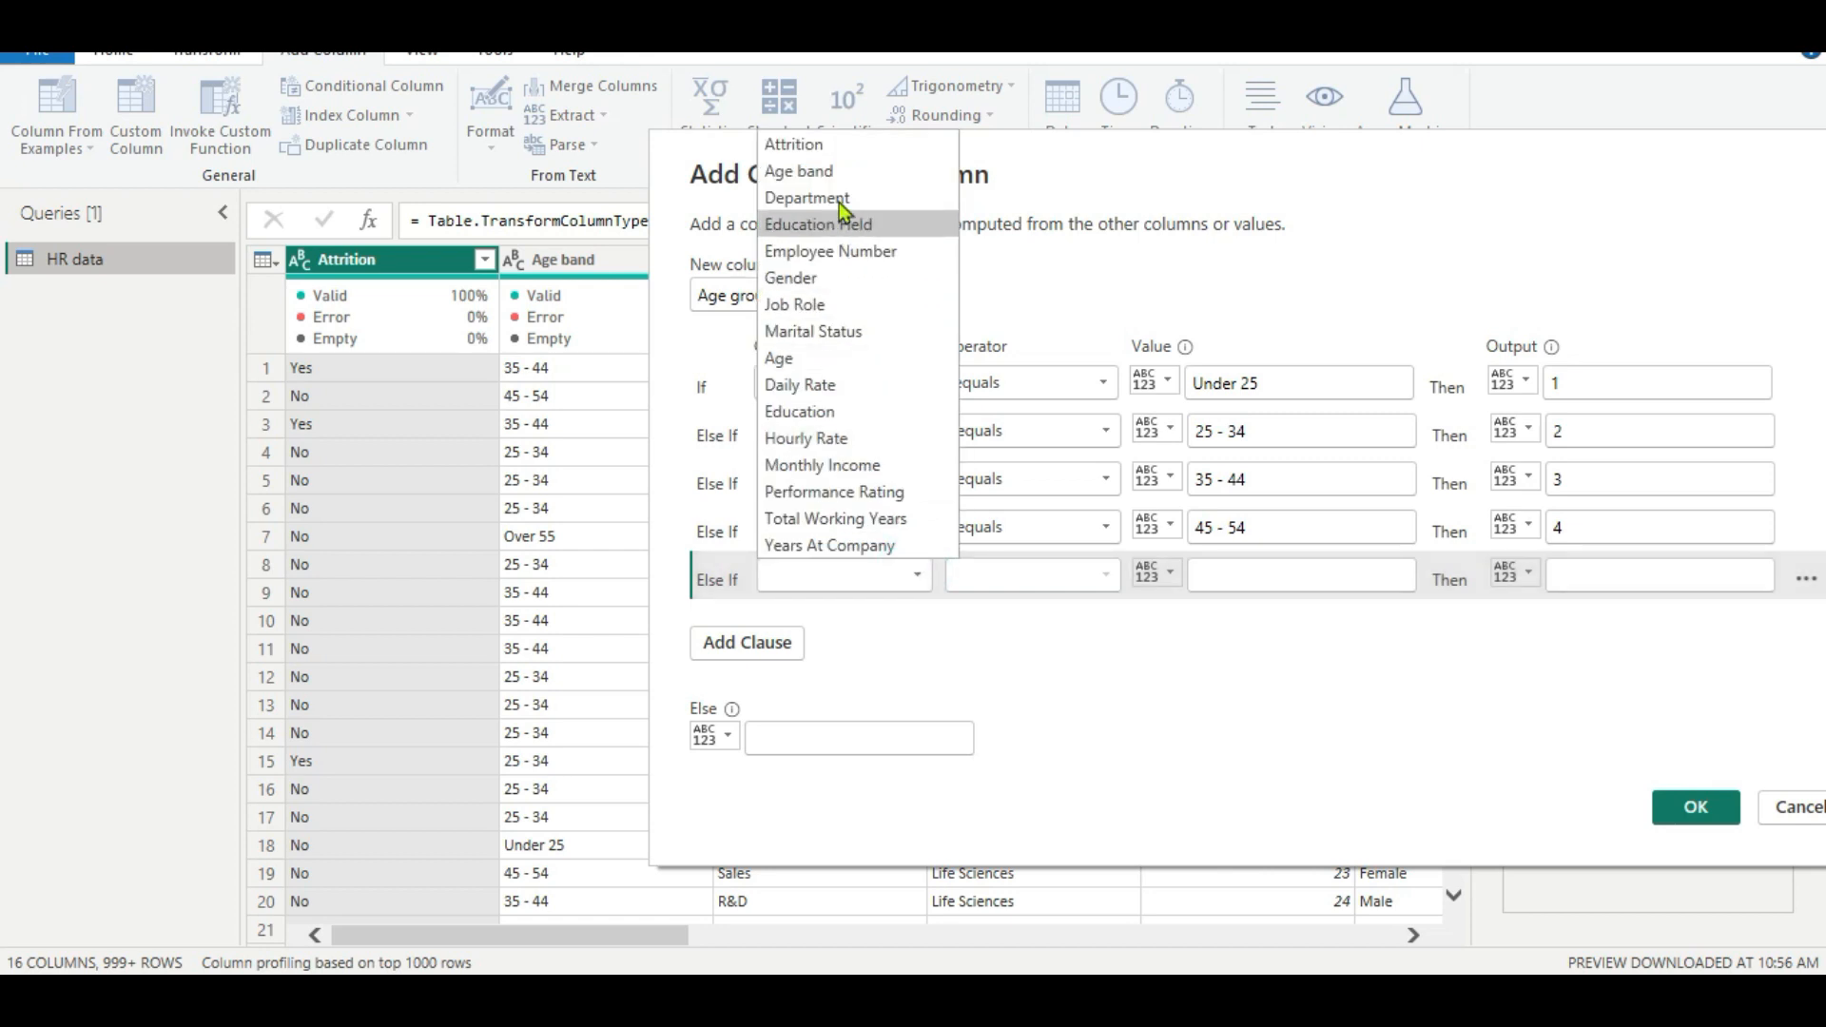
pyautogui.click(832, 174)
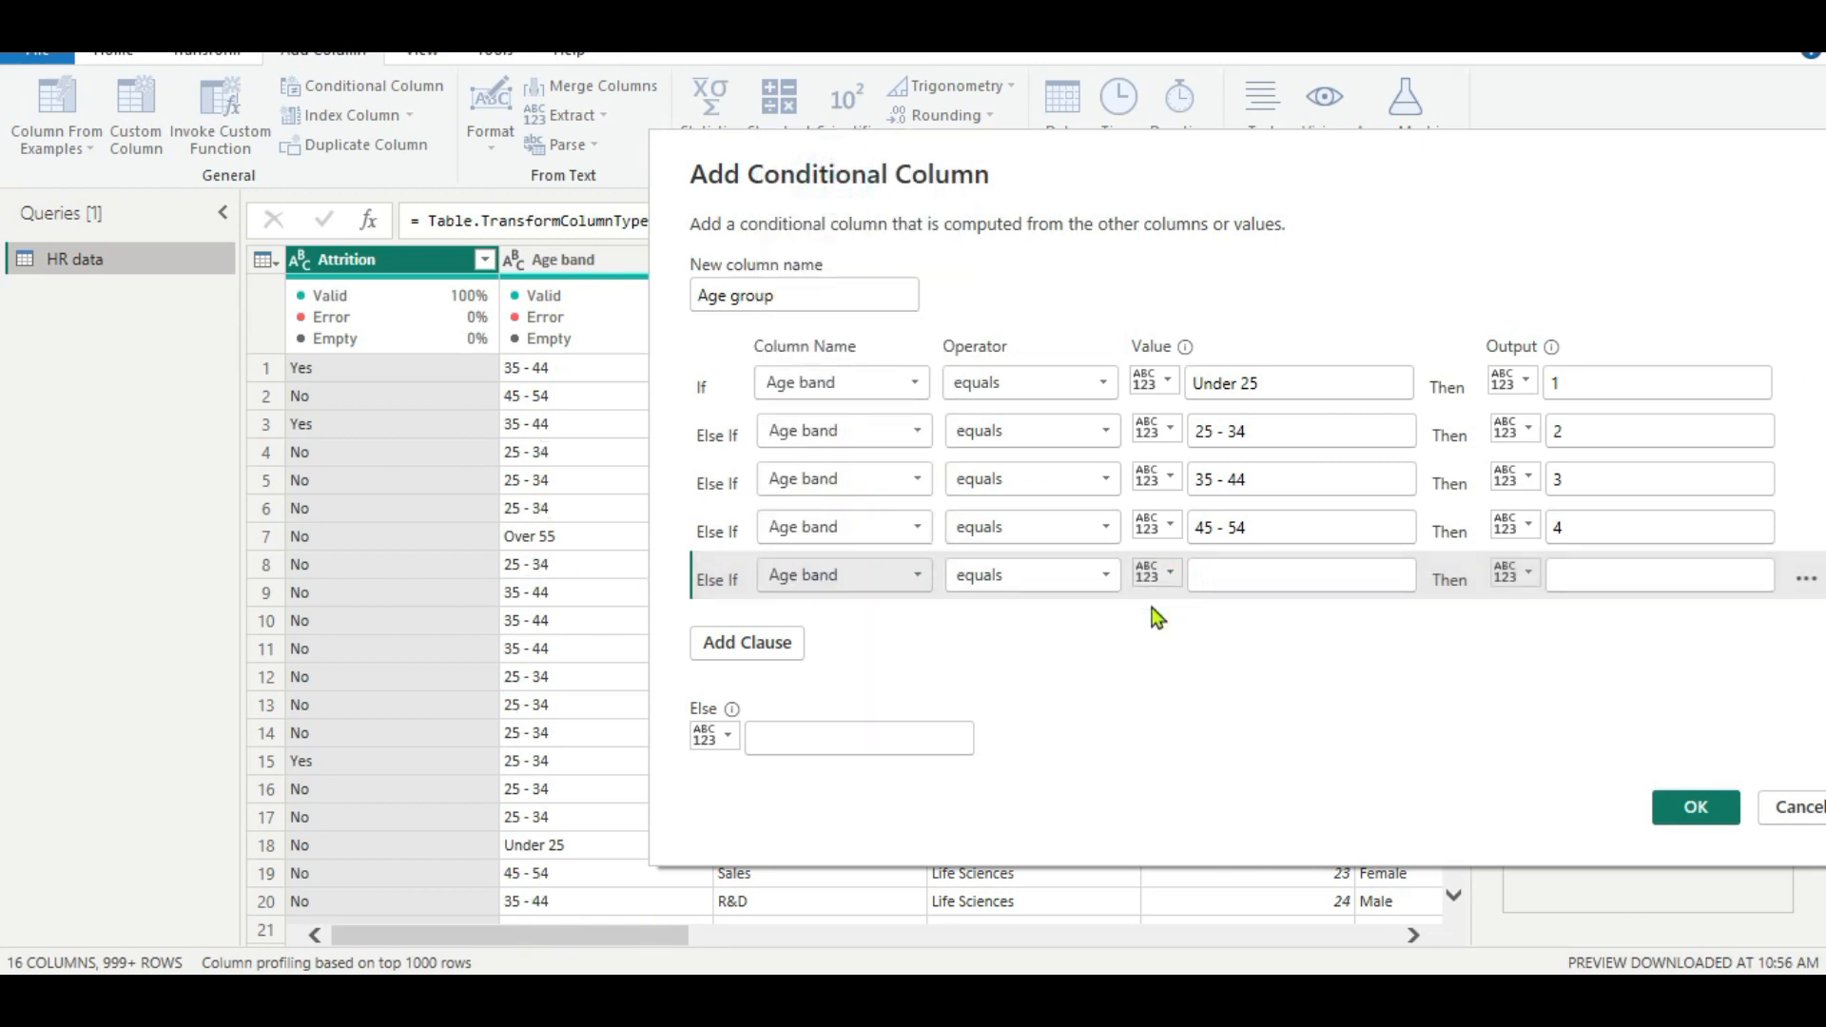
pyautogui.click(1213, 577)
pyautogui.write('Over')
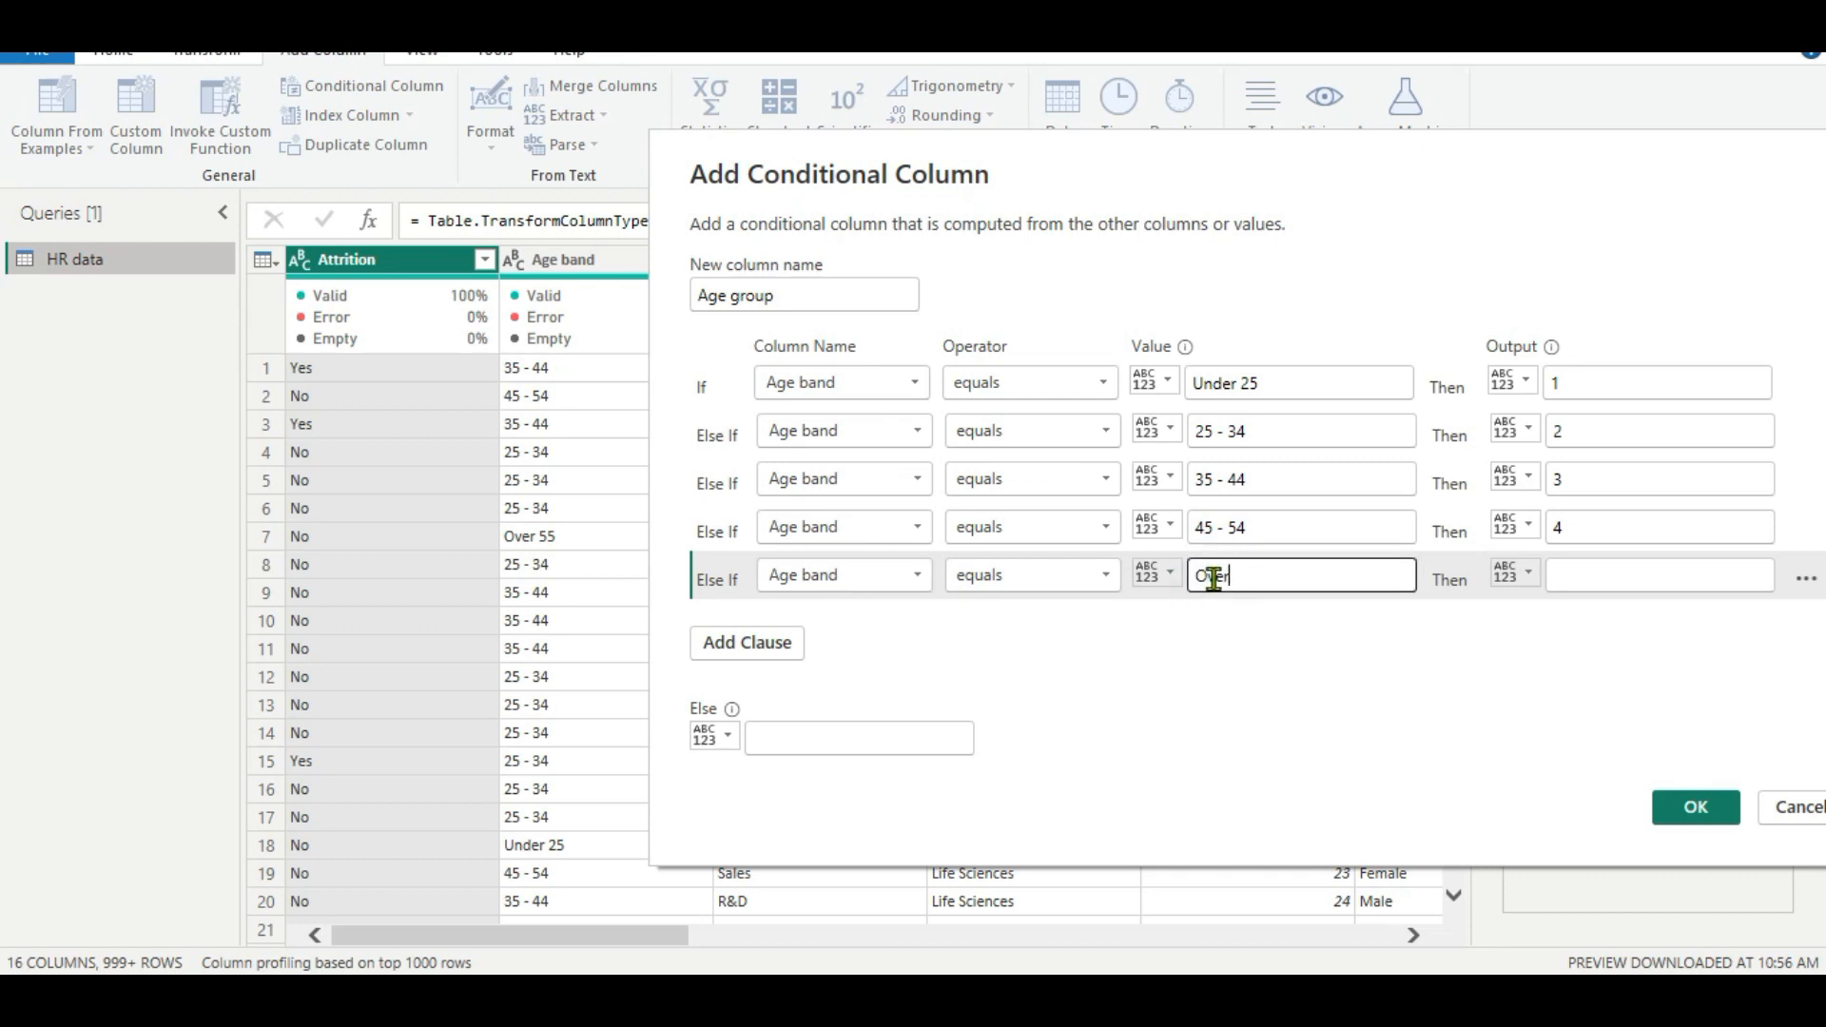
pyautogui.write(' 55')
pyautogui.click(1564, 567)
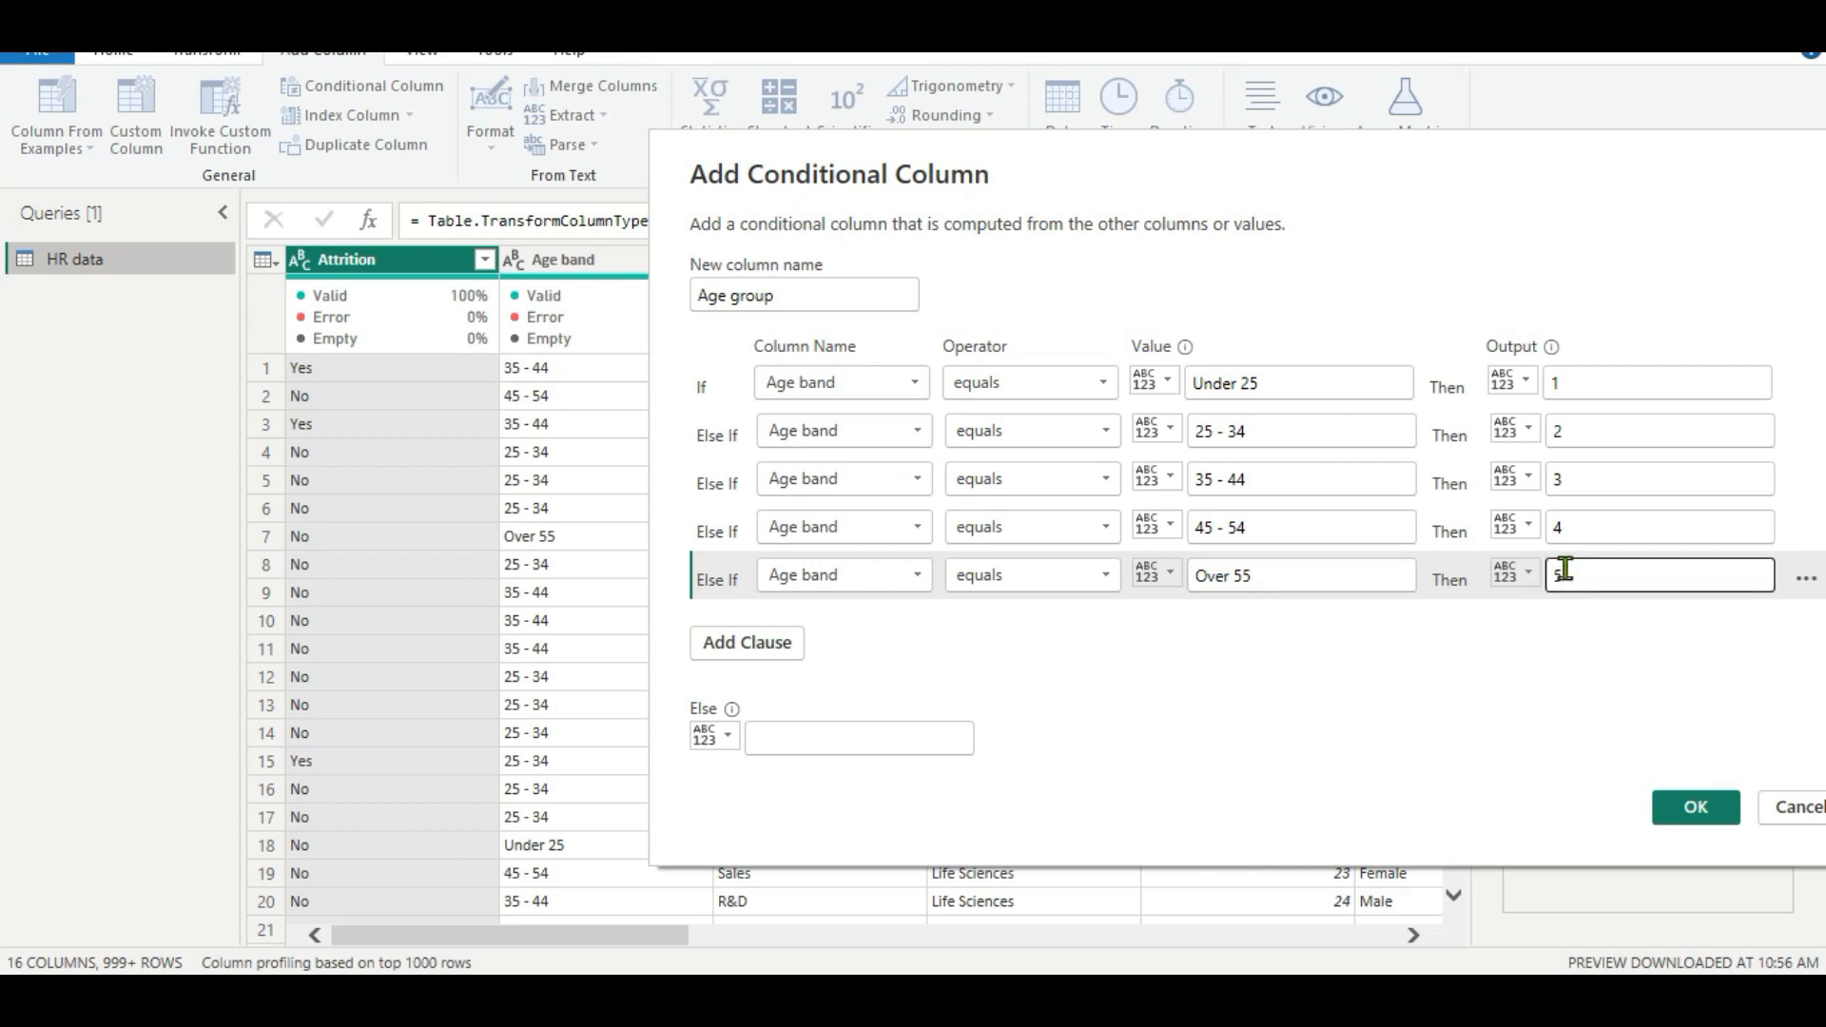
pyautogui.write('5')
# Remove the space before 34 in the second clause so its value reads 25 -34, and create the Age group column
pyautogui.moveTo(1385, 167); pyautogui.dragTo(1255, 137)
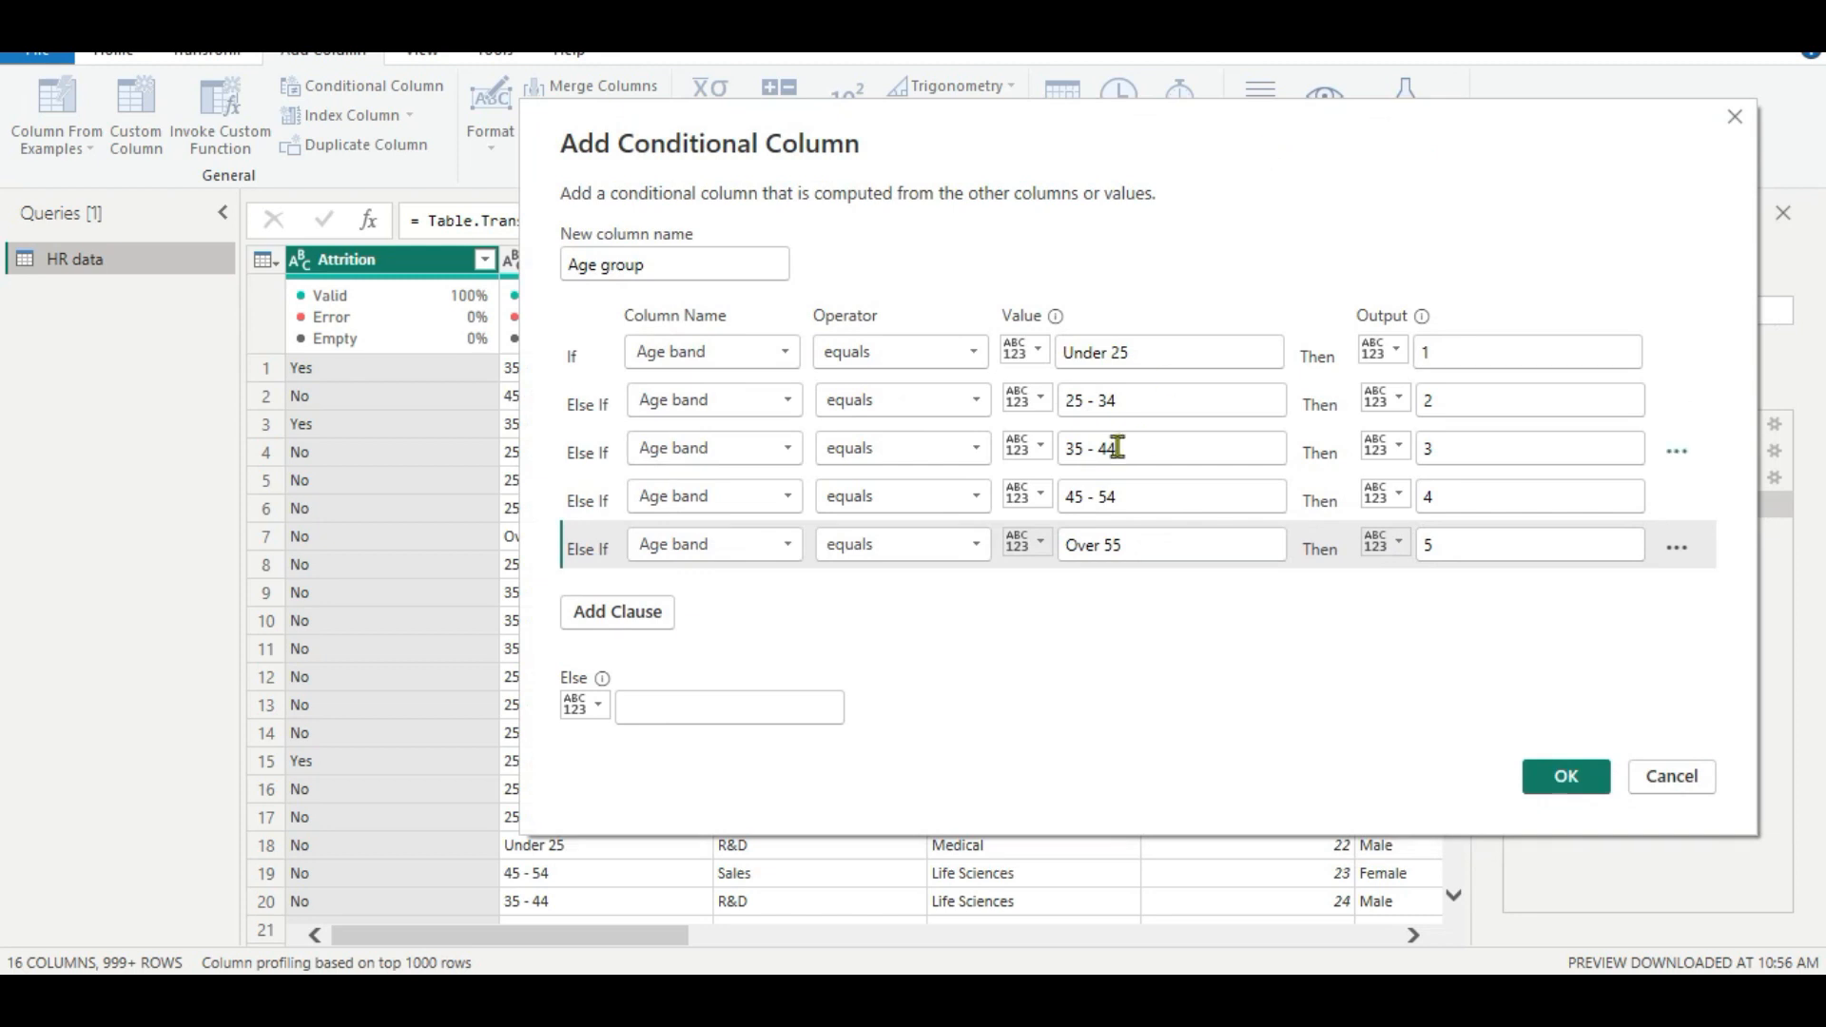
pyautogui.click(1101, 401)
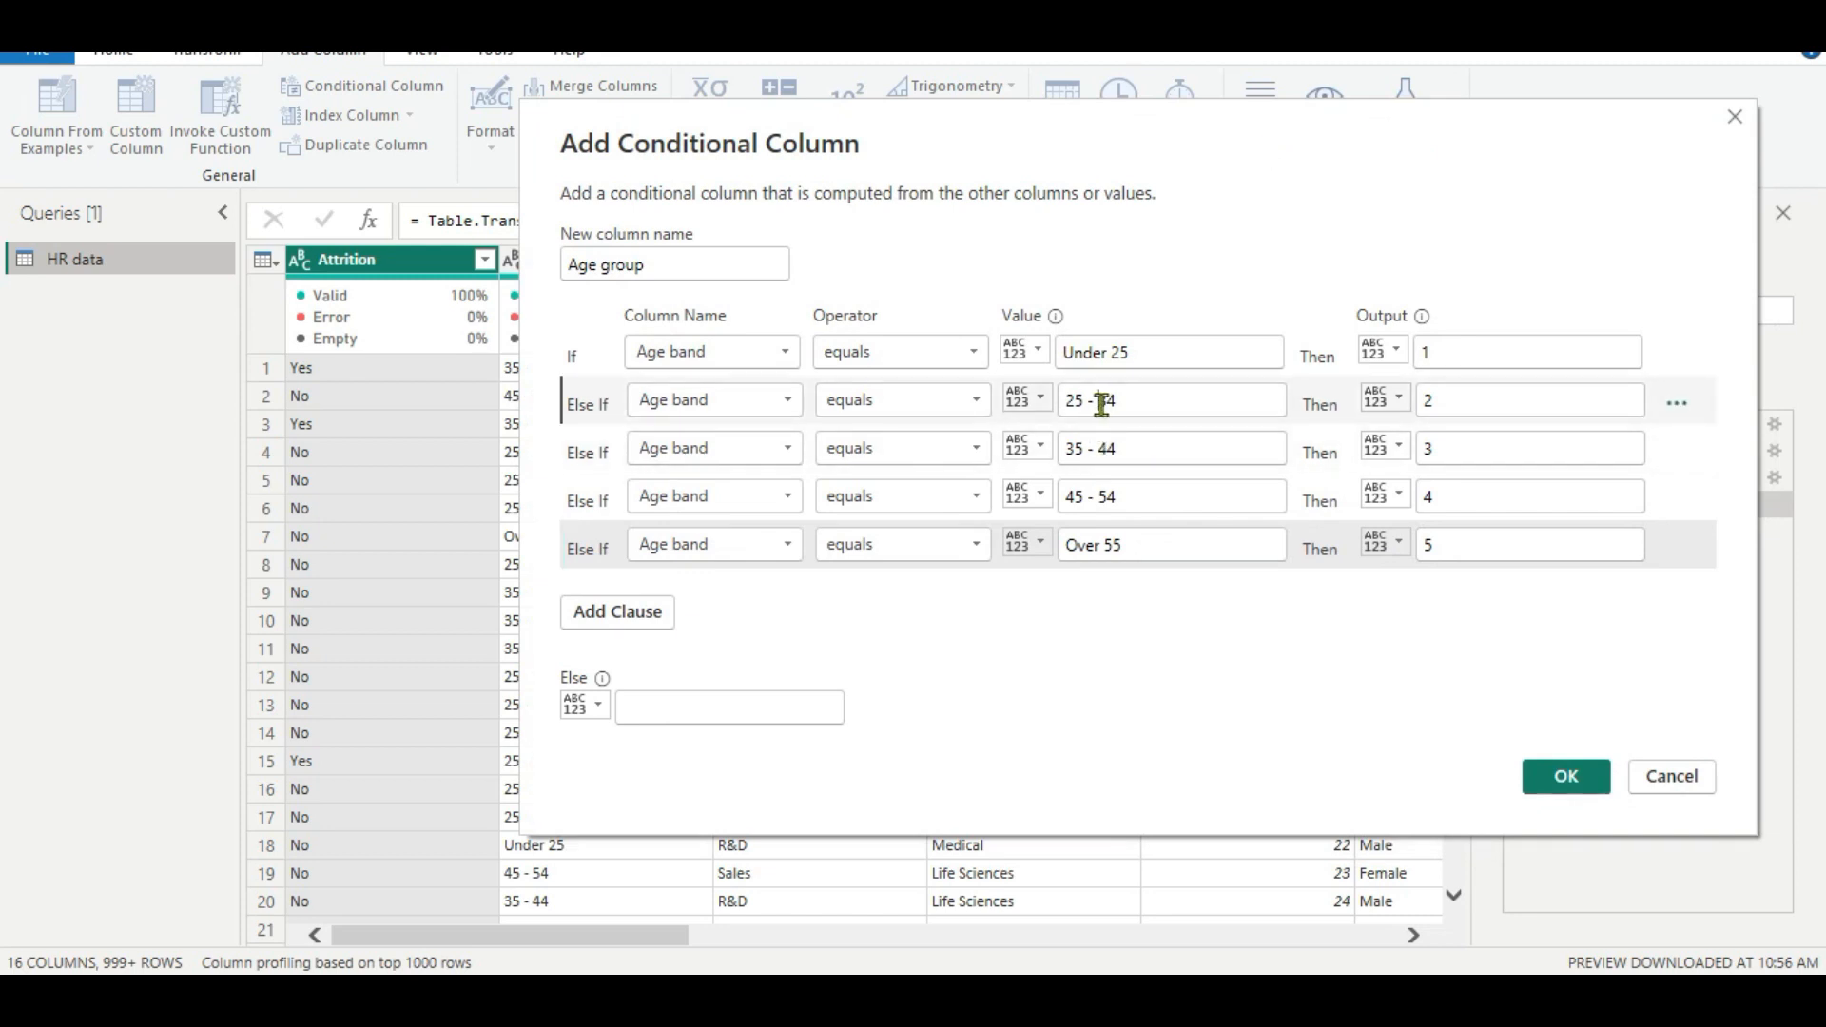
pyautogui.click(1100, 401)
pyautogui.press('BackSpace')
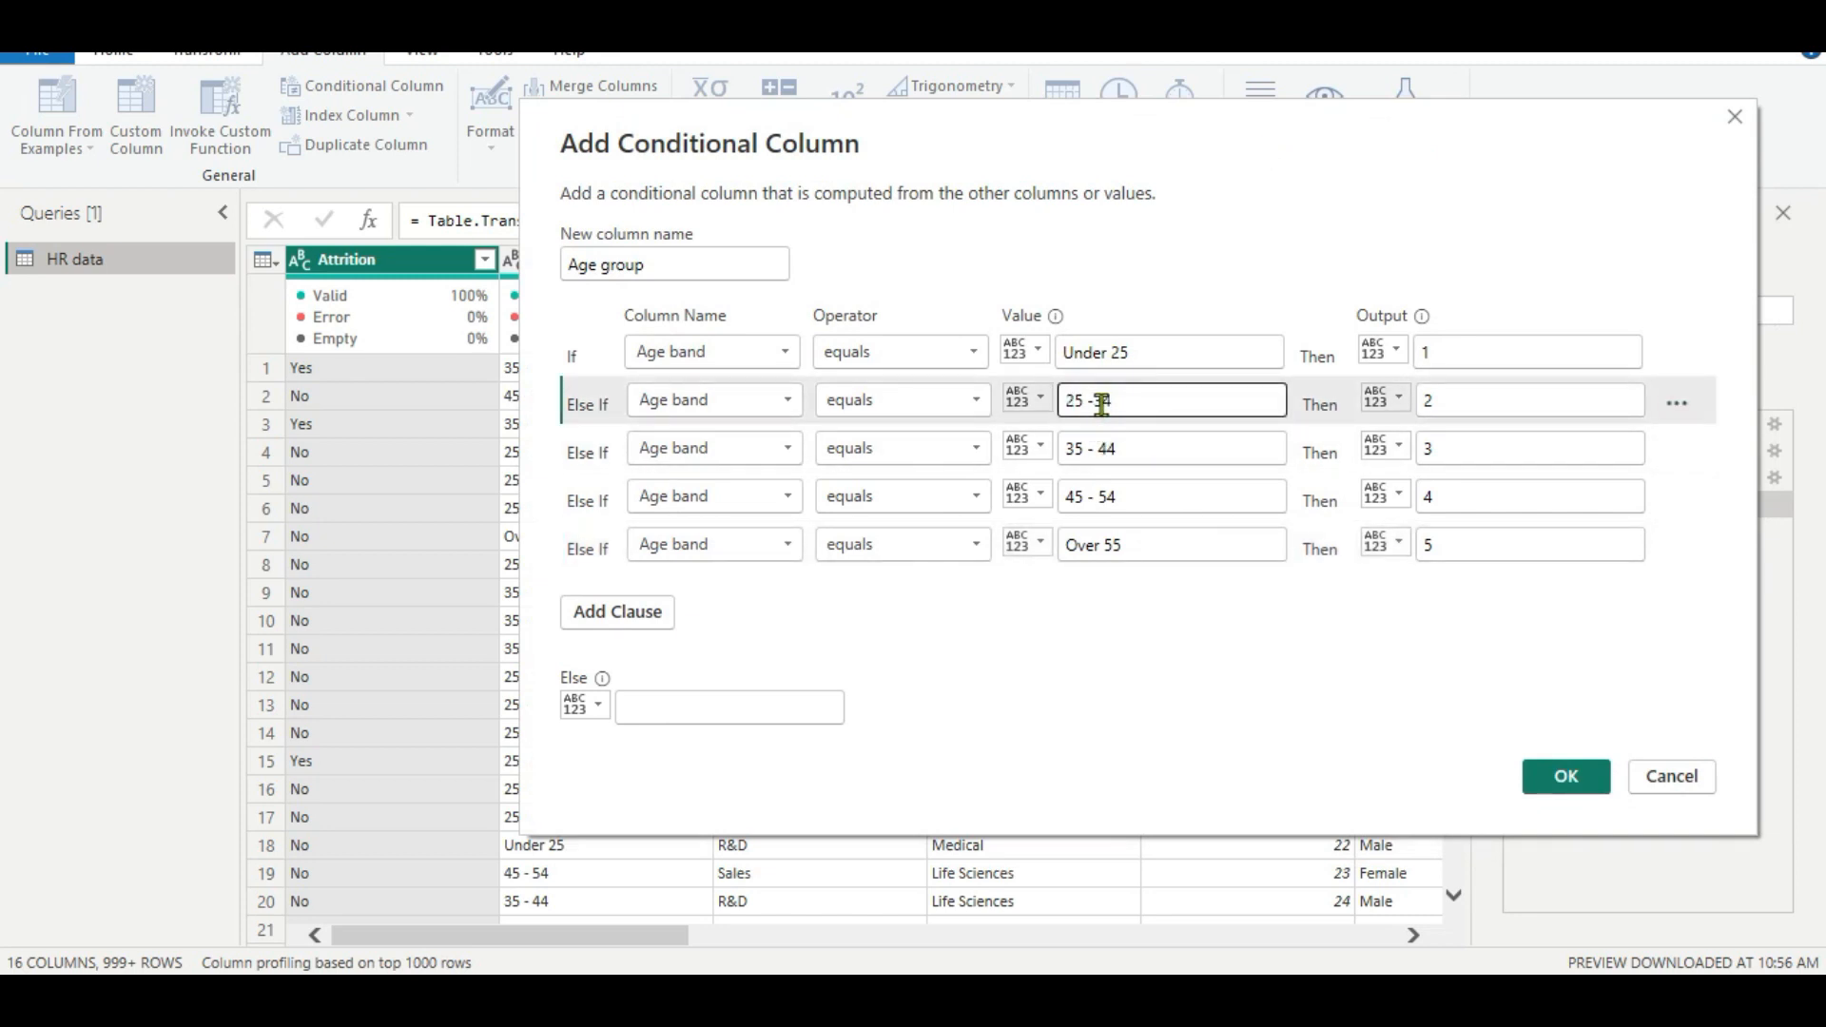
pyautogui.click(1569, 778)
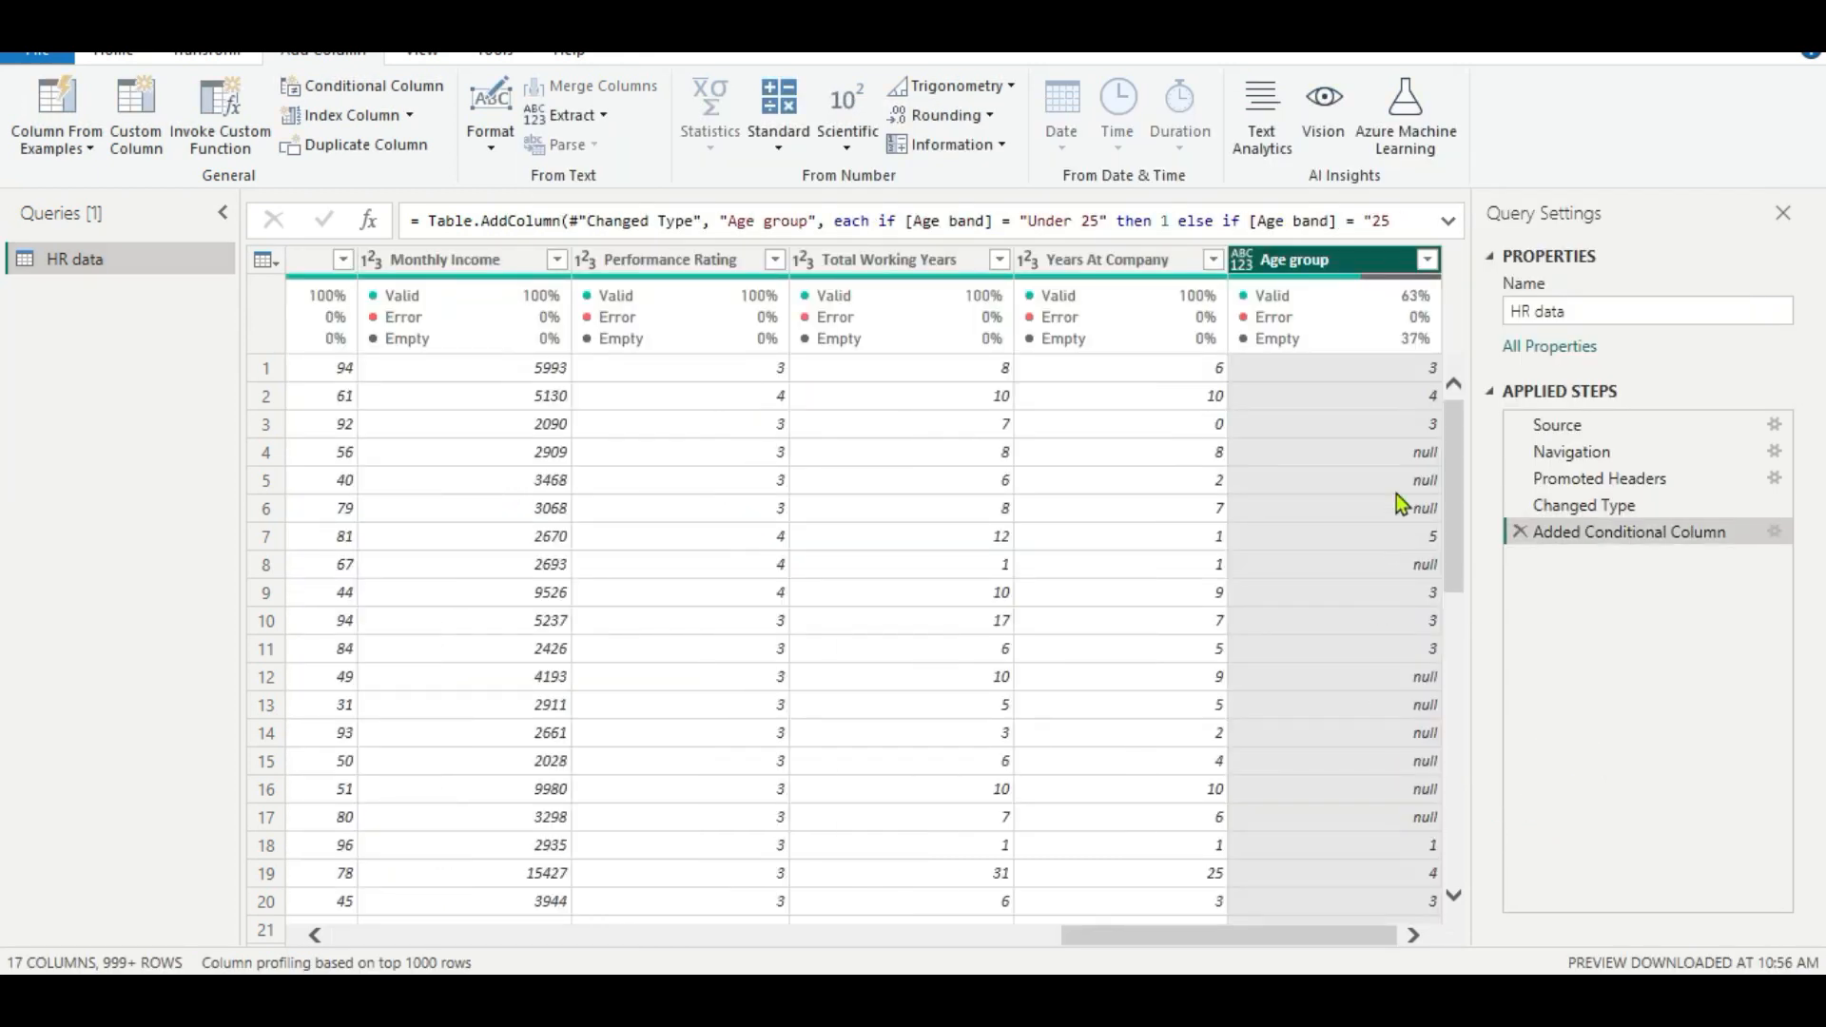
# Reopen the Added Conditional Column step's settings and correct the second clause's value to 25 - 34
pyautogui.click(1775, 532)
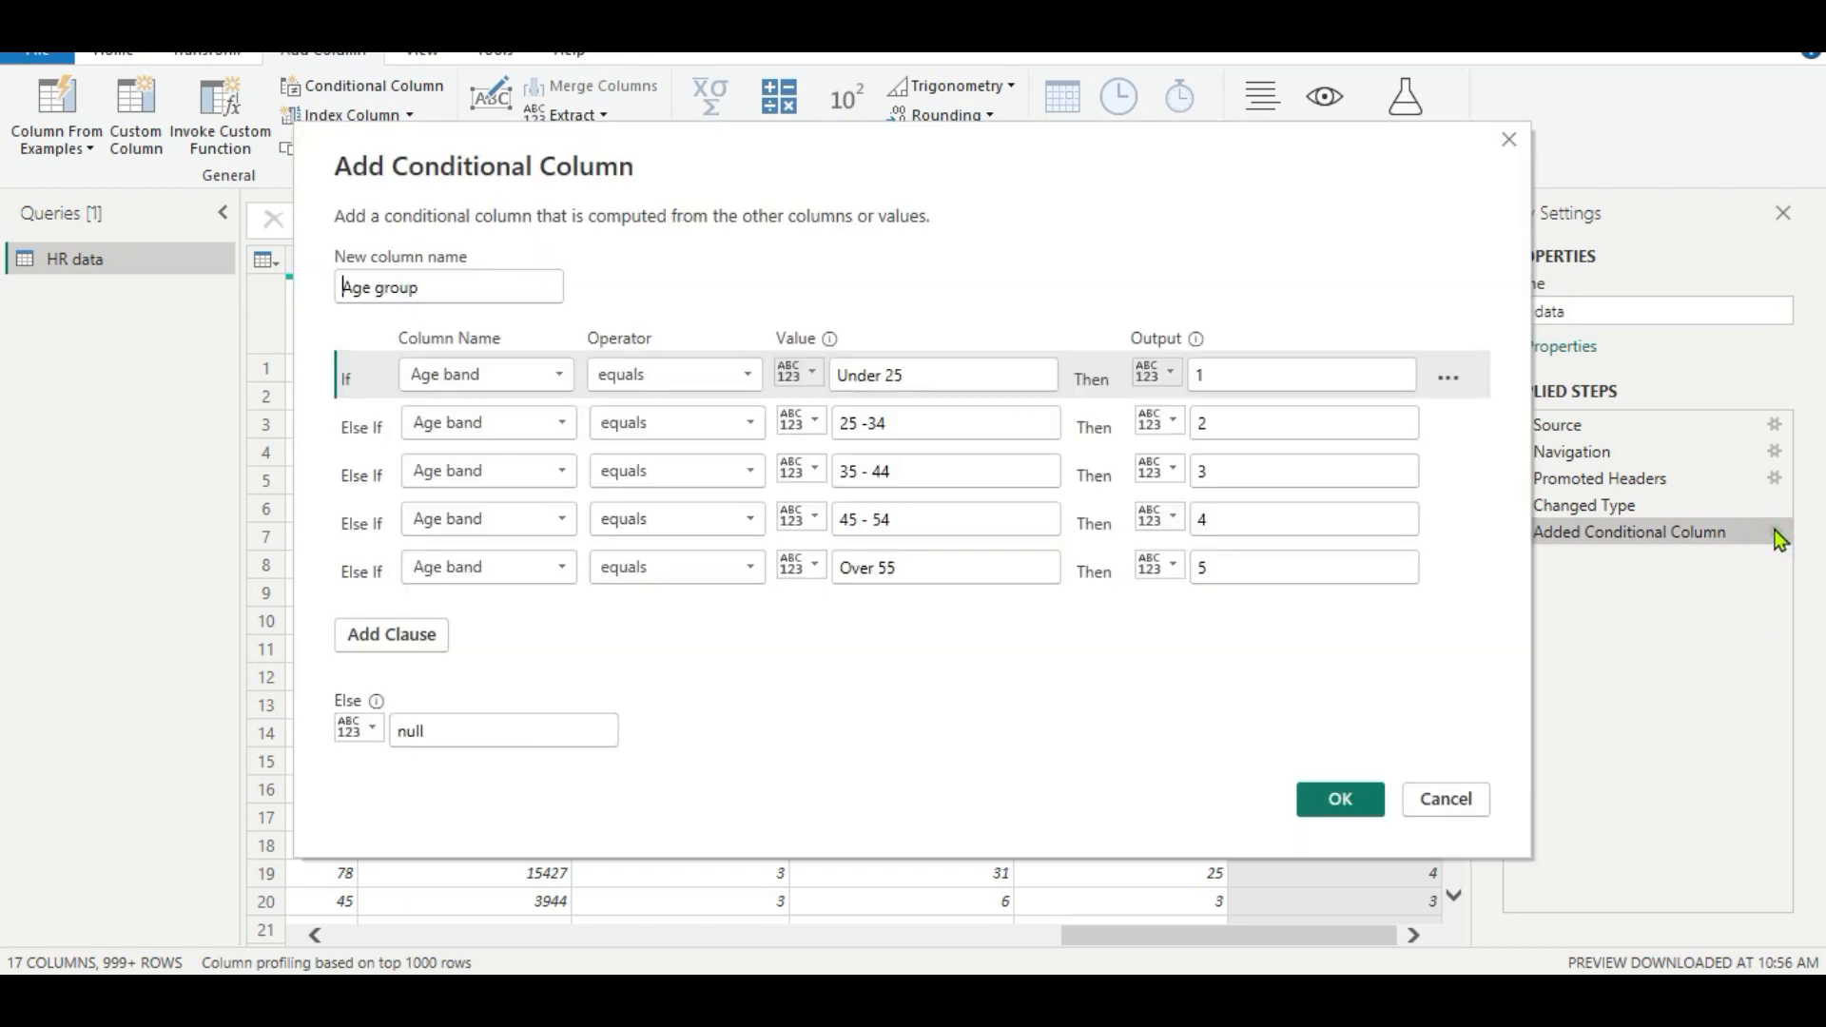
pyautogui.click(870, 424)
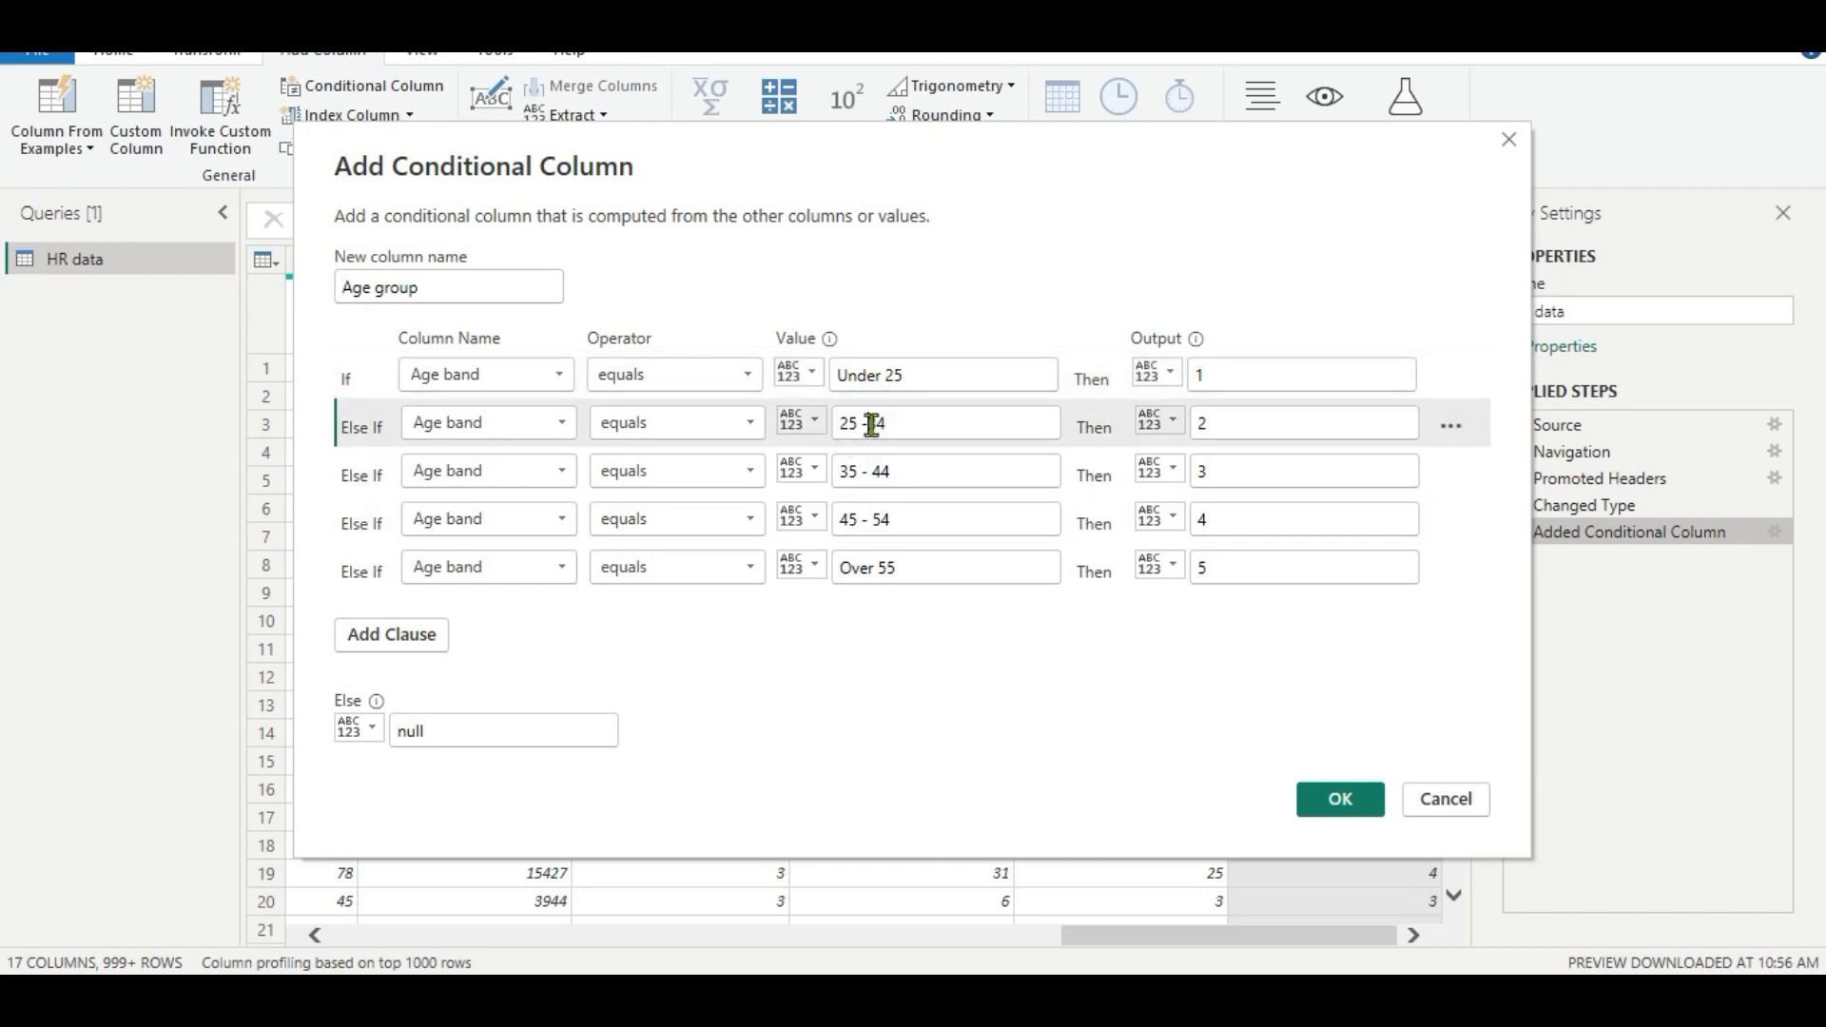
pyautogui.click(871, 424)
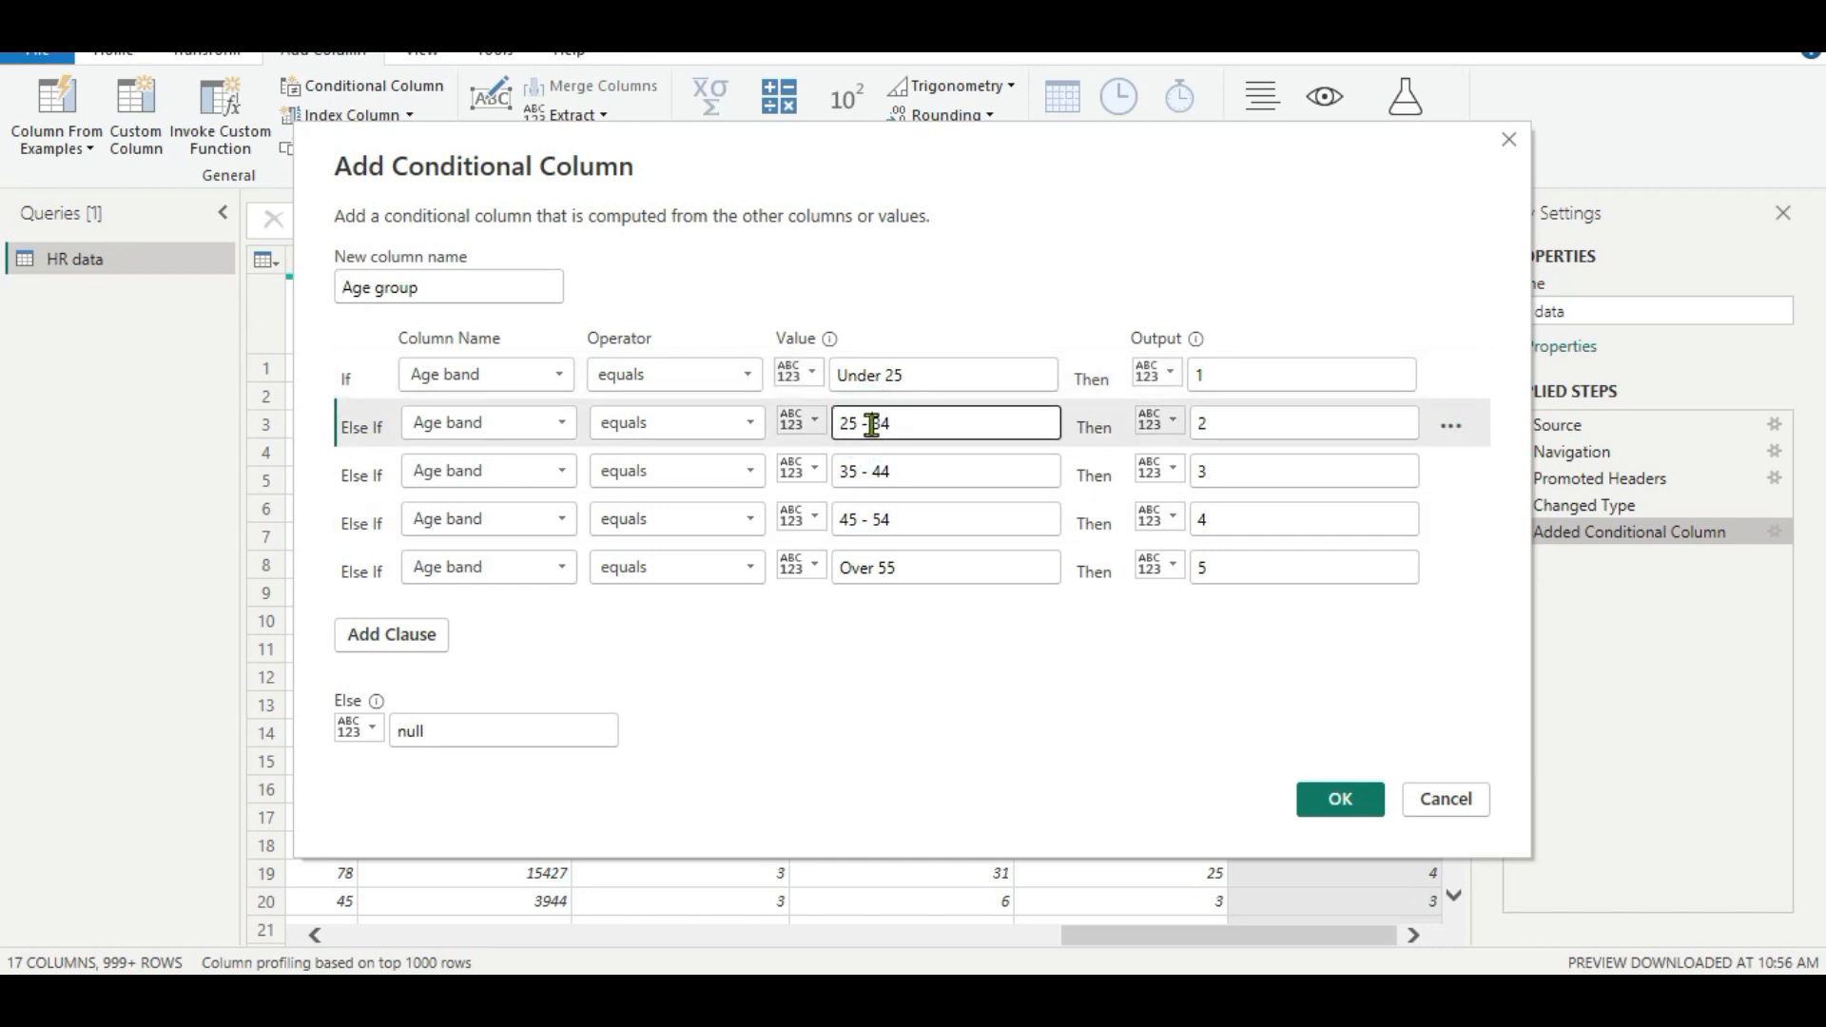
pyautogui.moveTo(818, 165); pyautogui.dragTo(1046, 107)
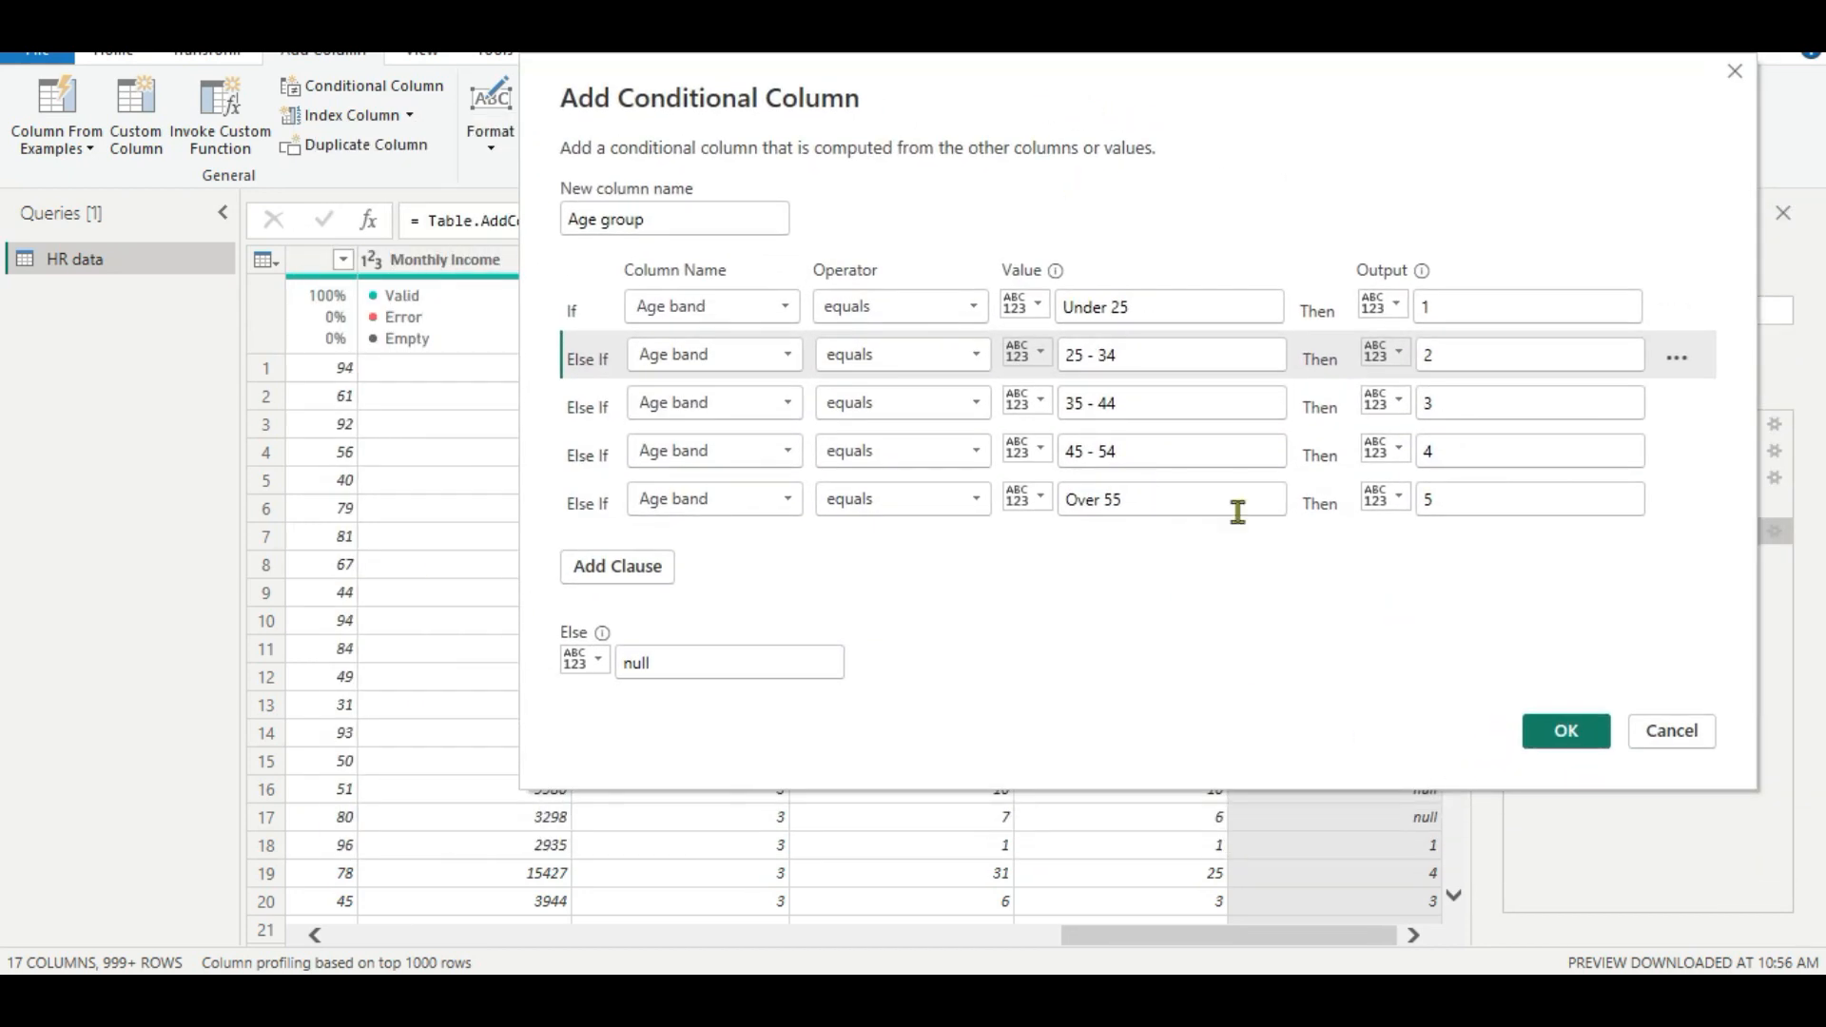
pyautogui.click(1567, 736)
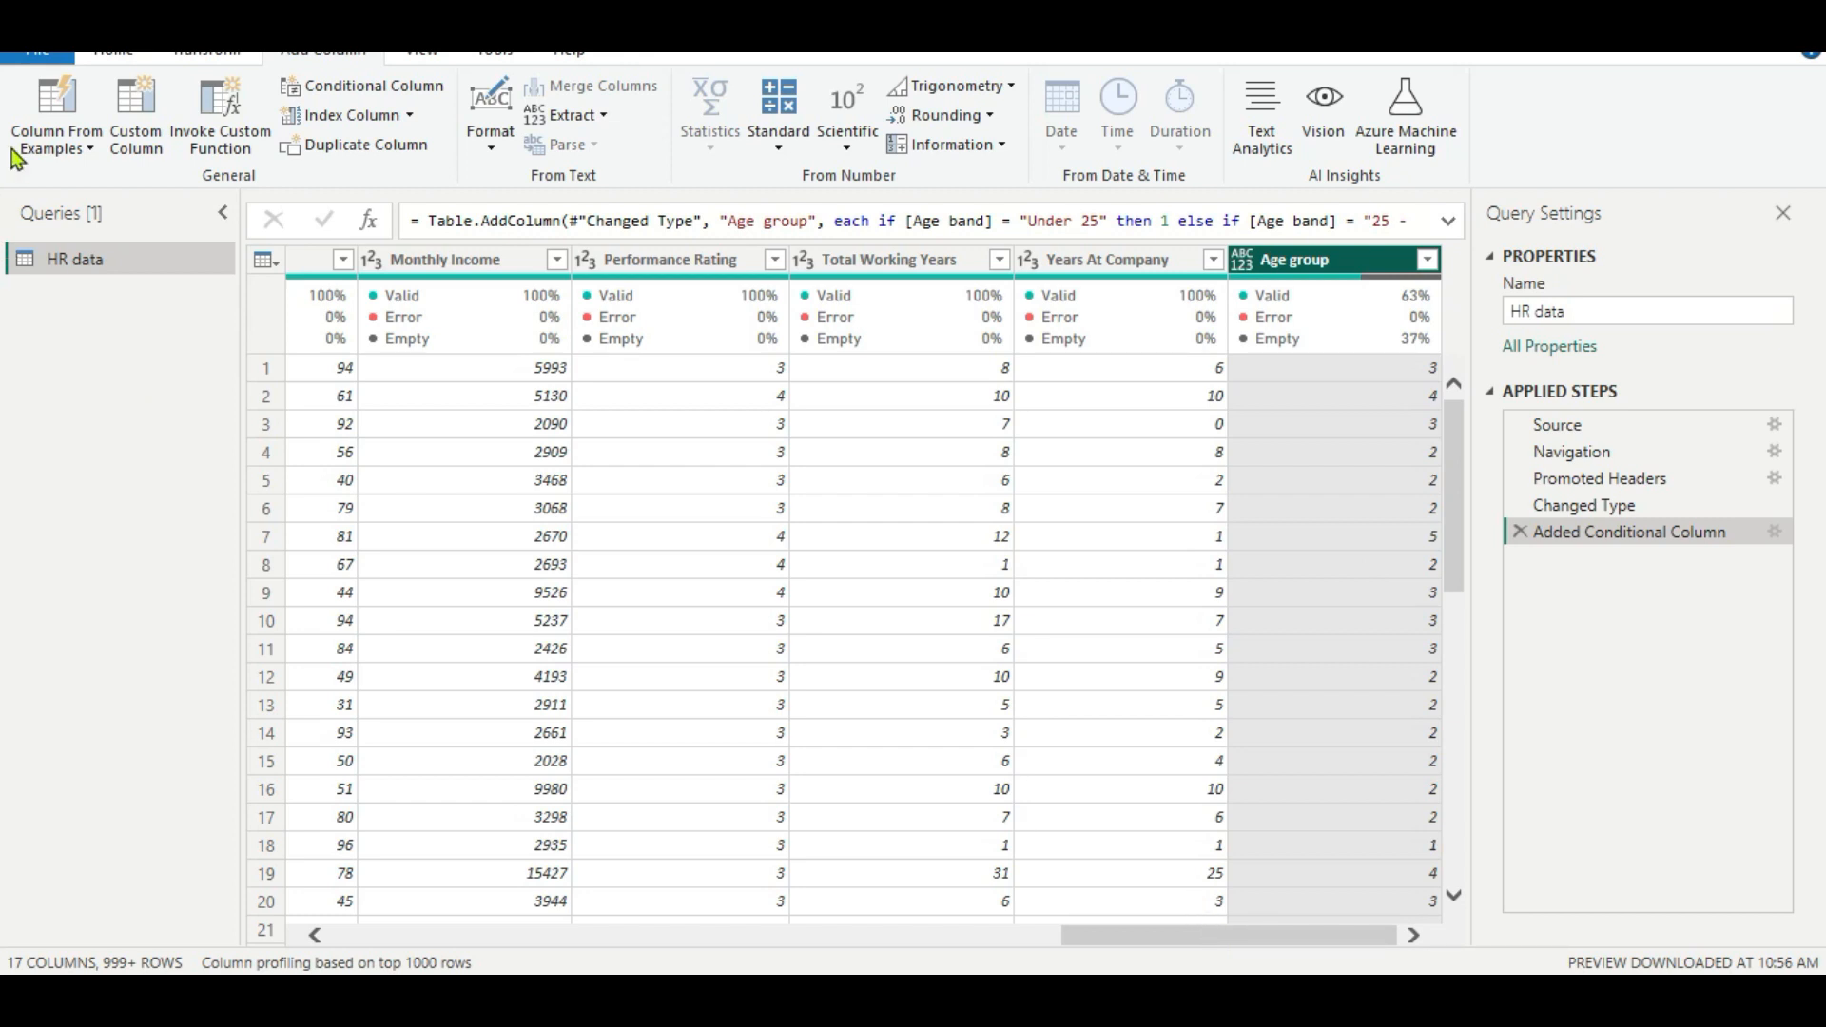
# Close Power Query with its changes applied, and review the task steps on the Column chart page before returning to Page 1
pyautogui.click(48, 56)
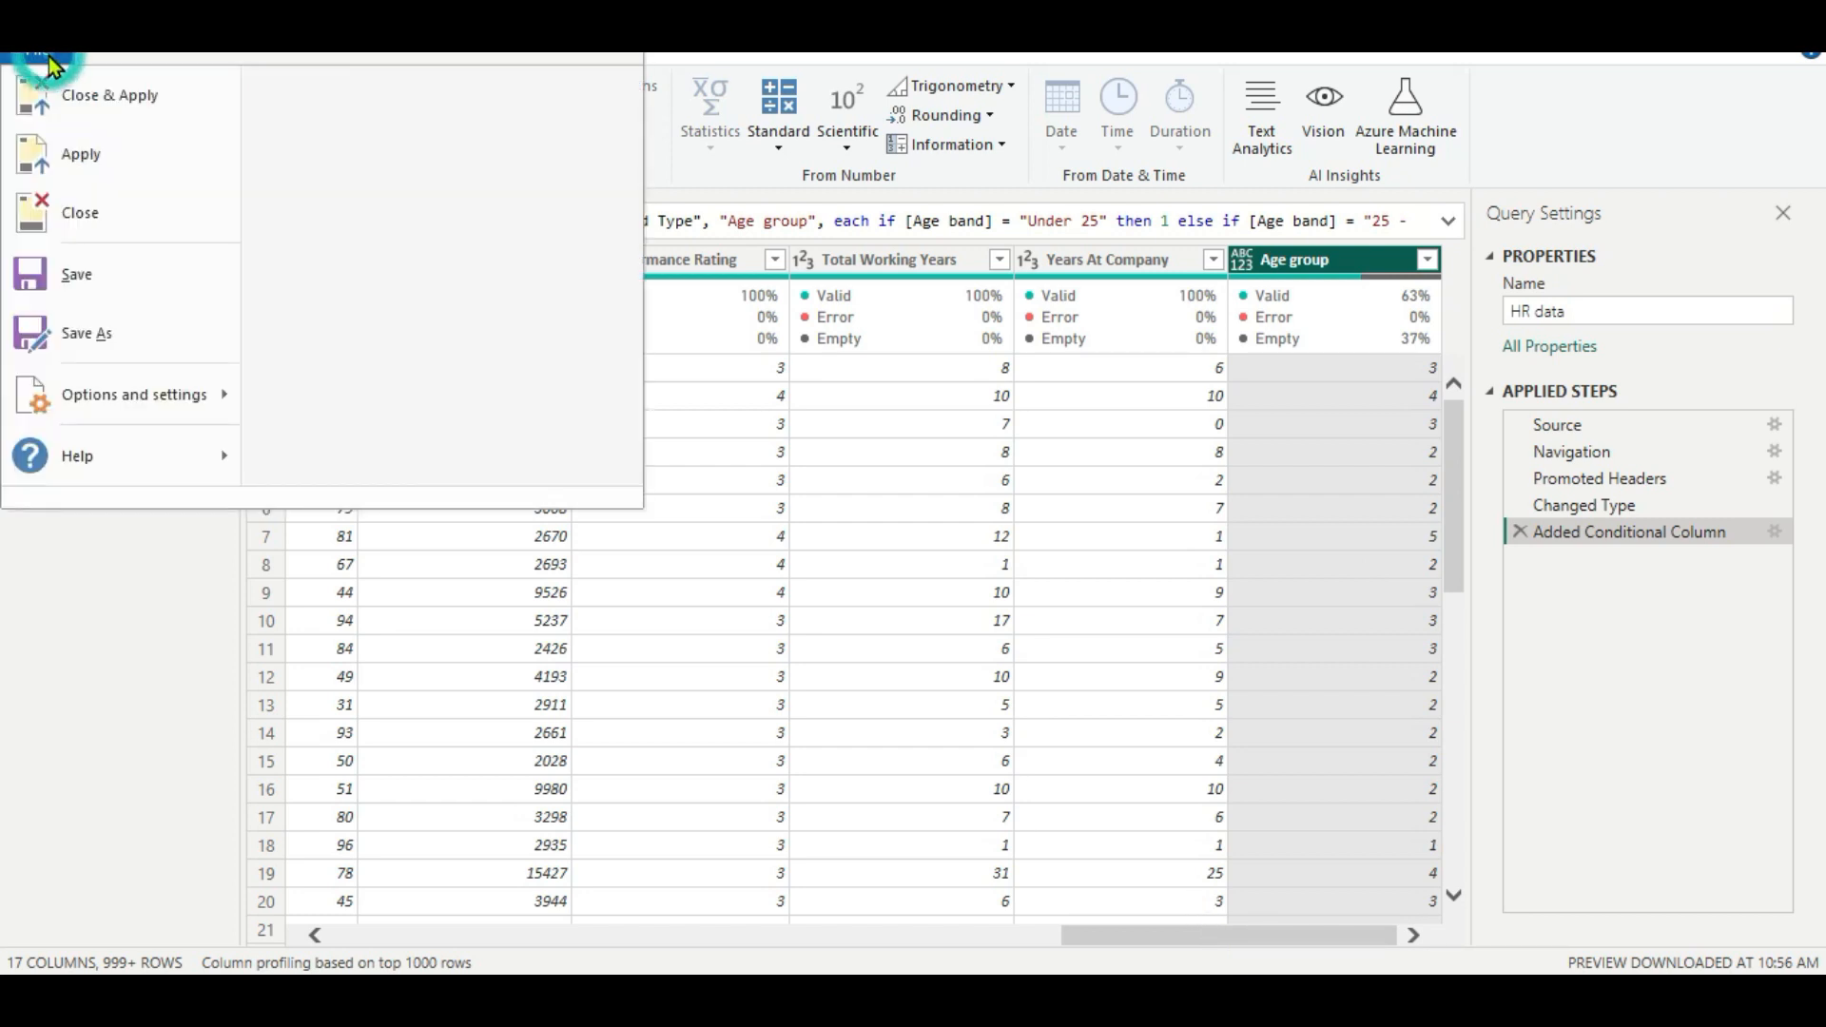
pyautogui.click(86, 108)
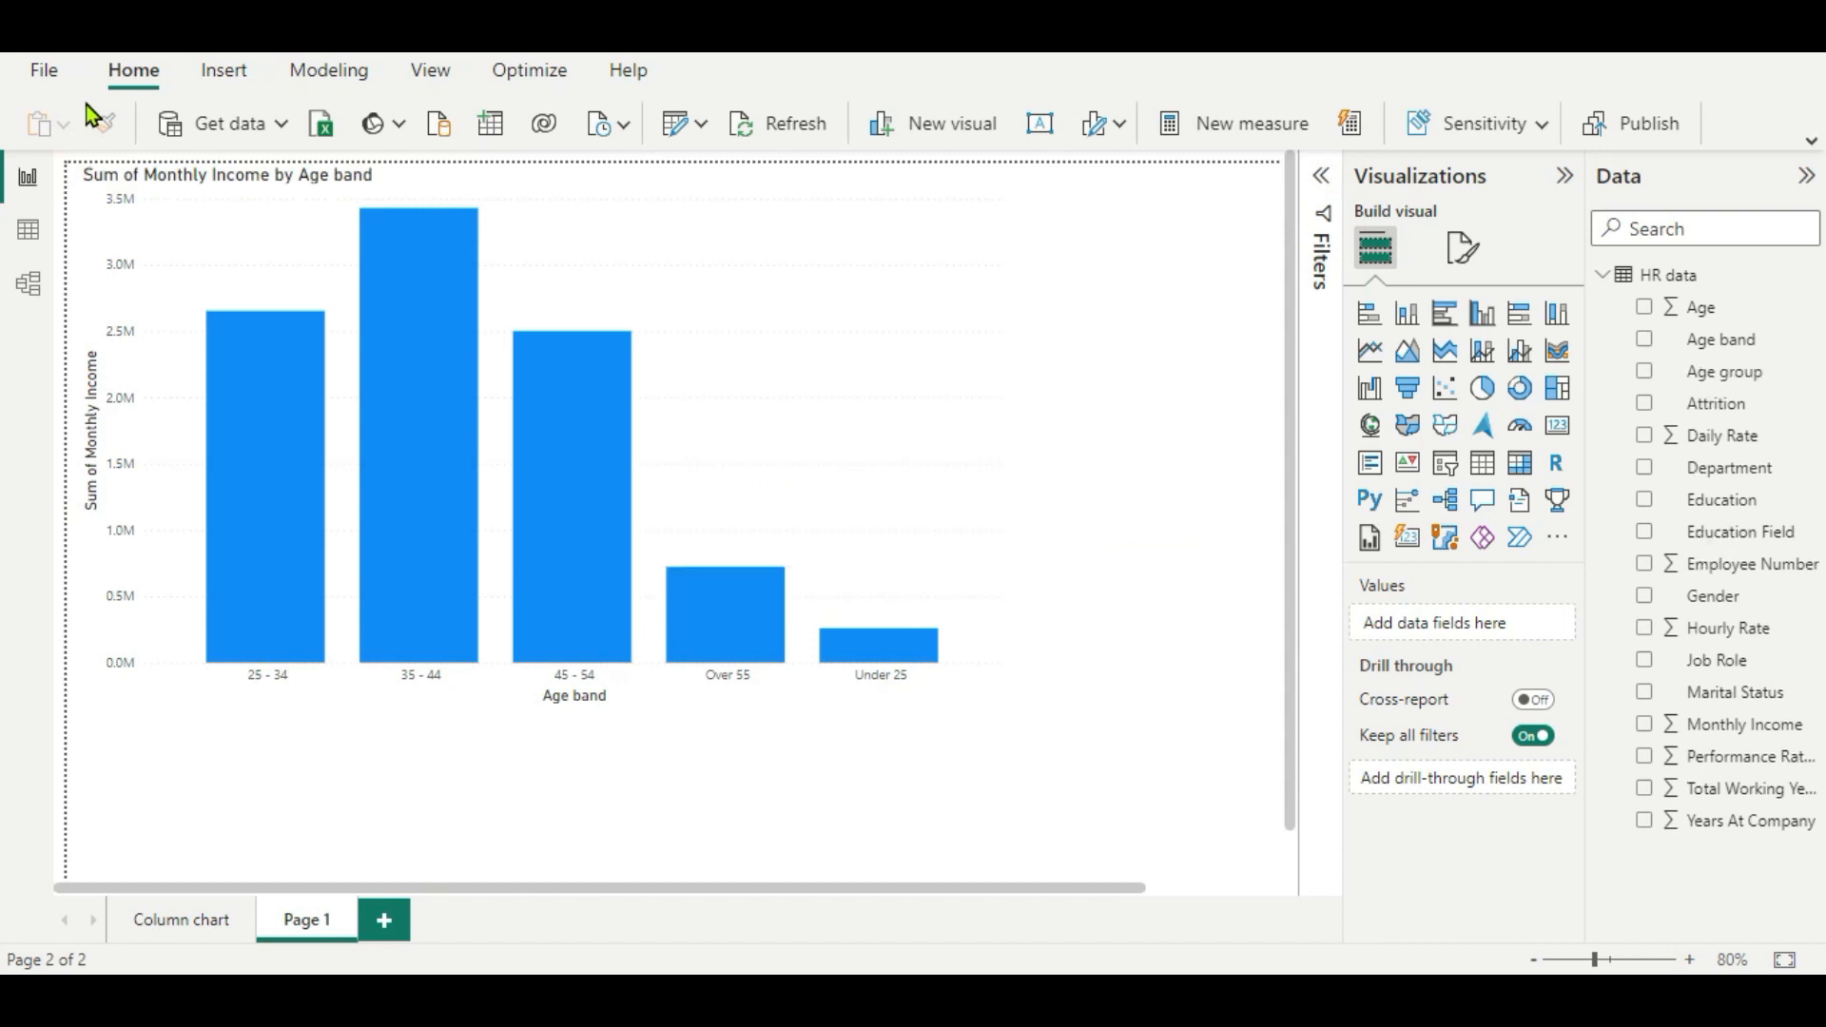
pyautogui.click(164, 920)
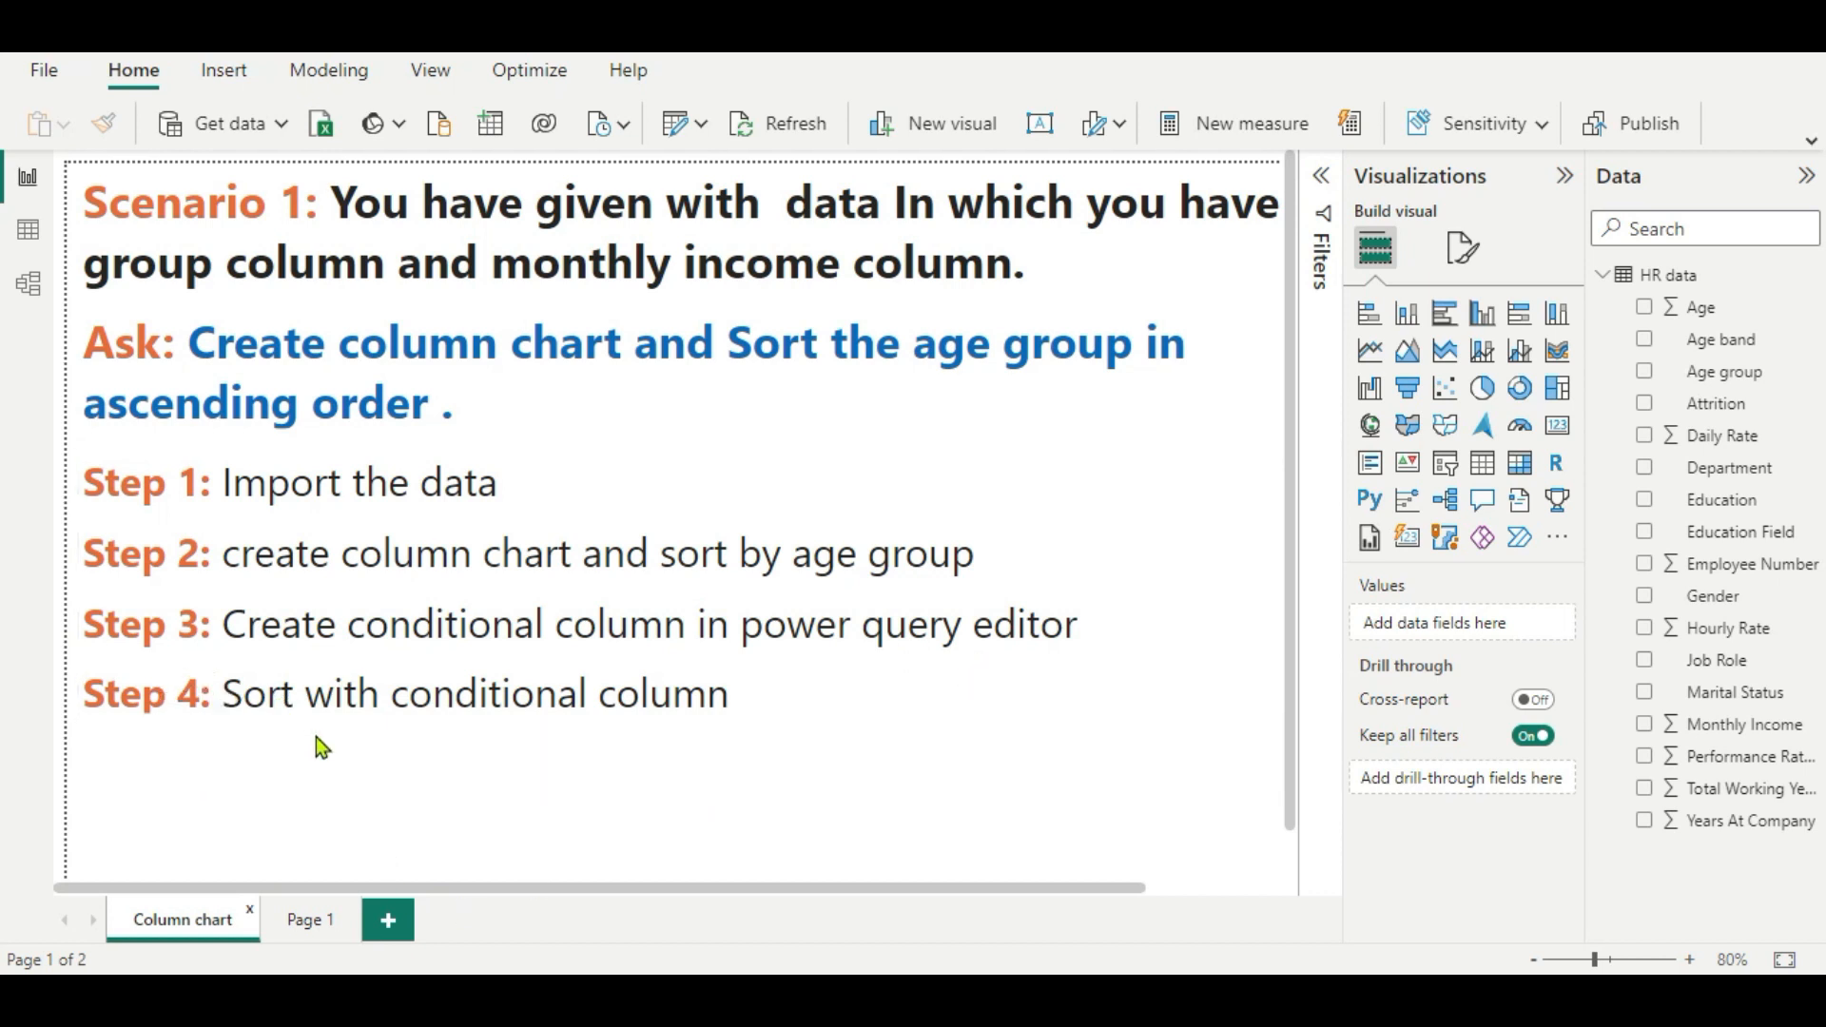
pyautogui.click(295, 921)
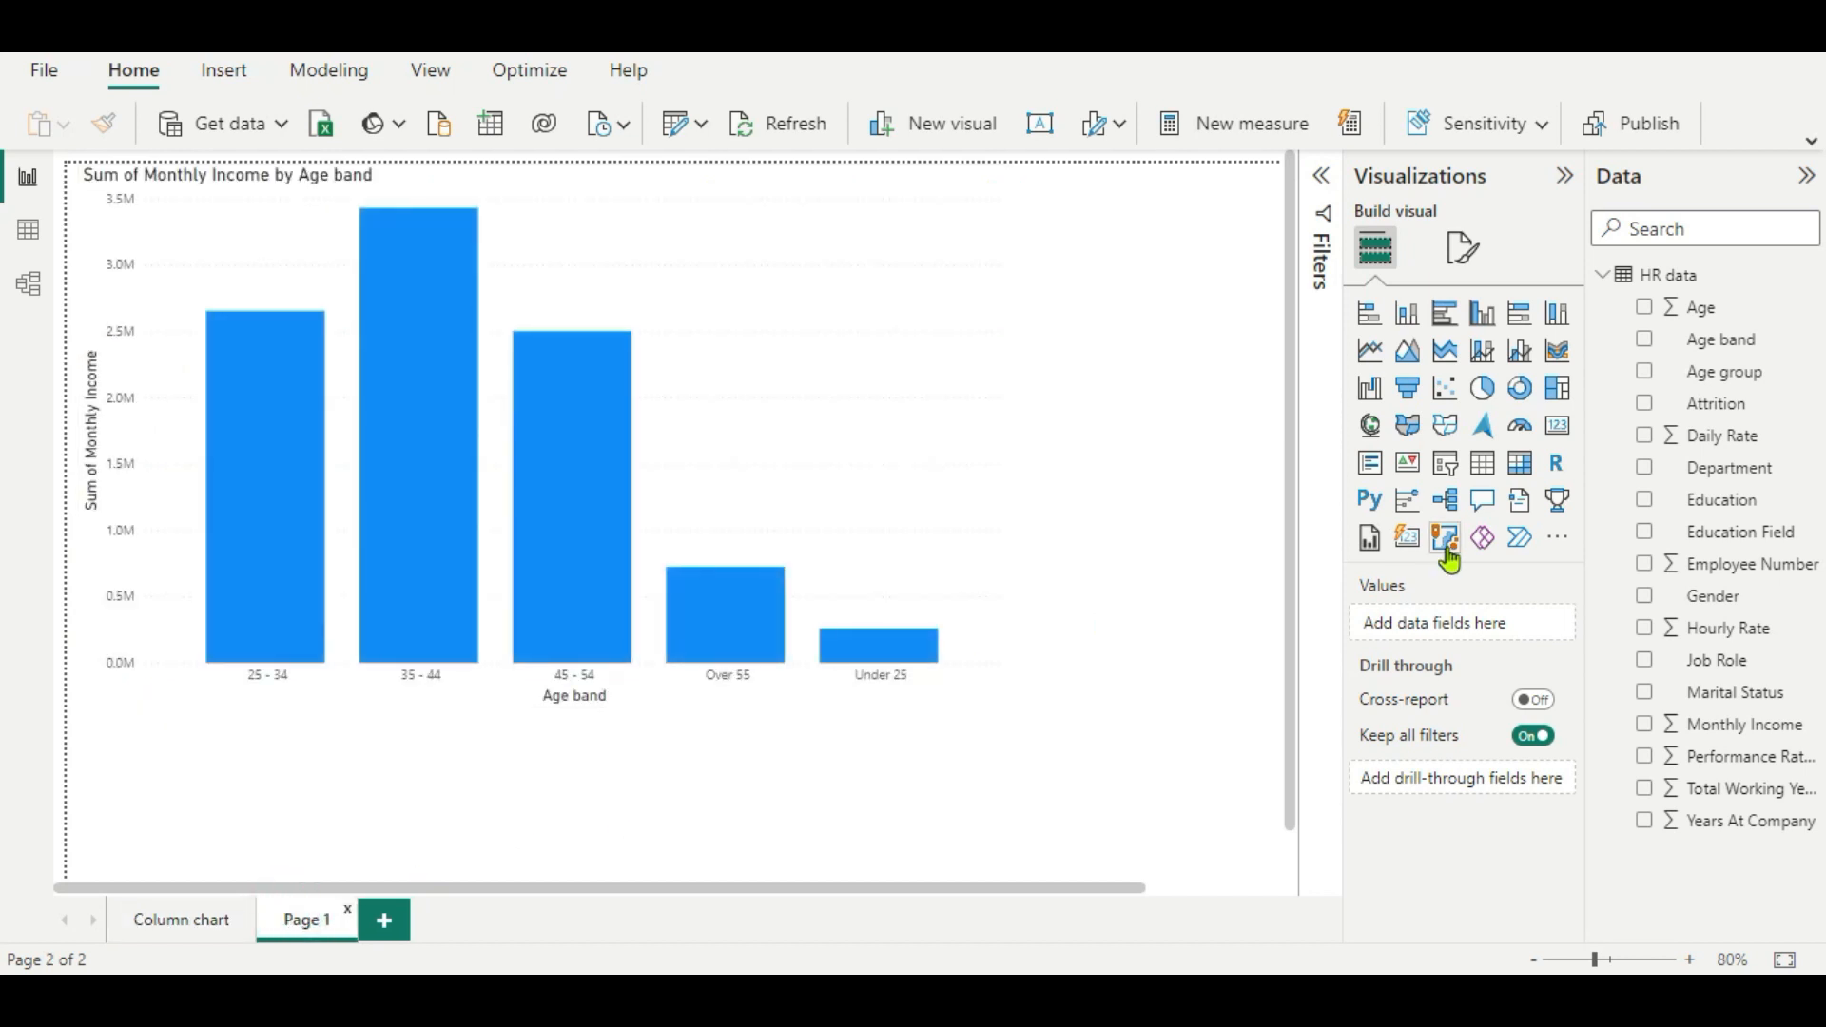
# Sort the Age band column by the Age group column and inspect the chart's 45 - 54 bar
pyautogui.click(1721, 345)
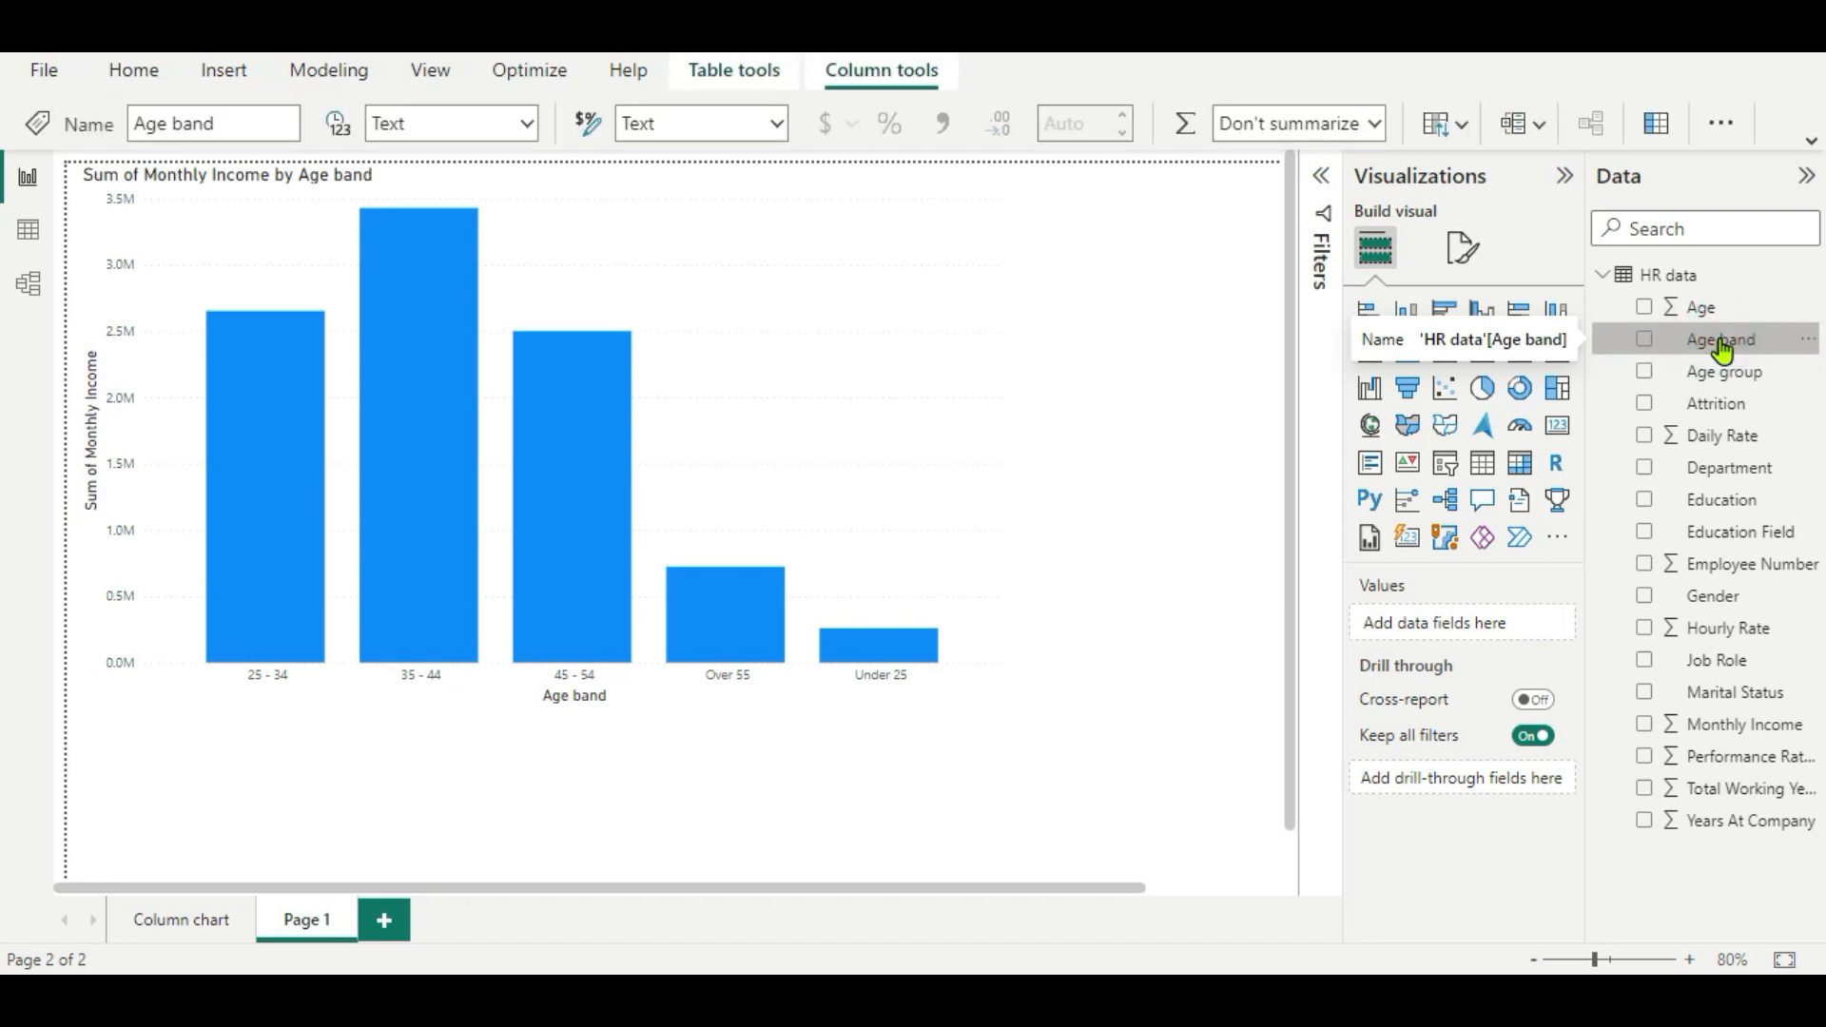
pyautogui.click(1463, 129)
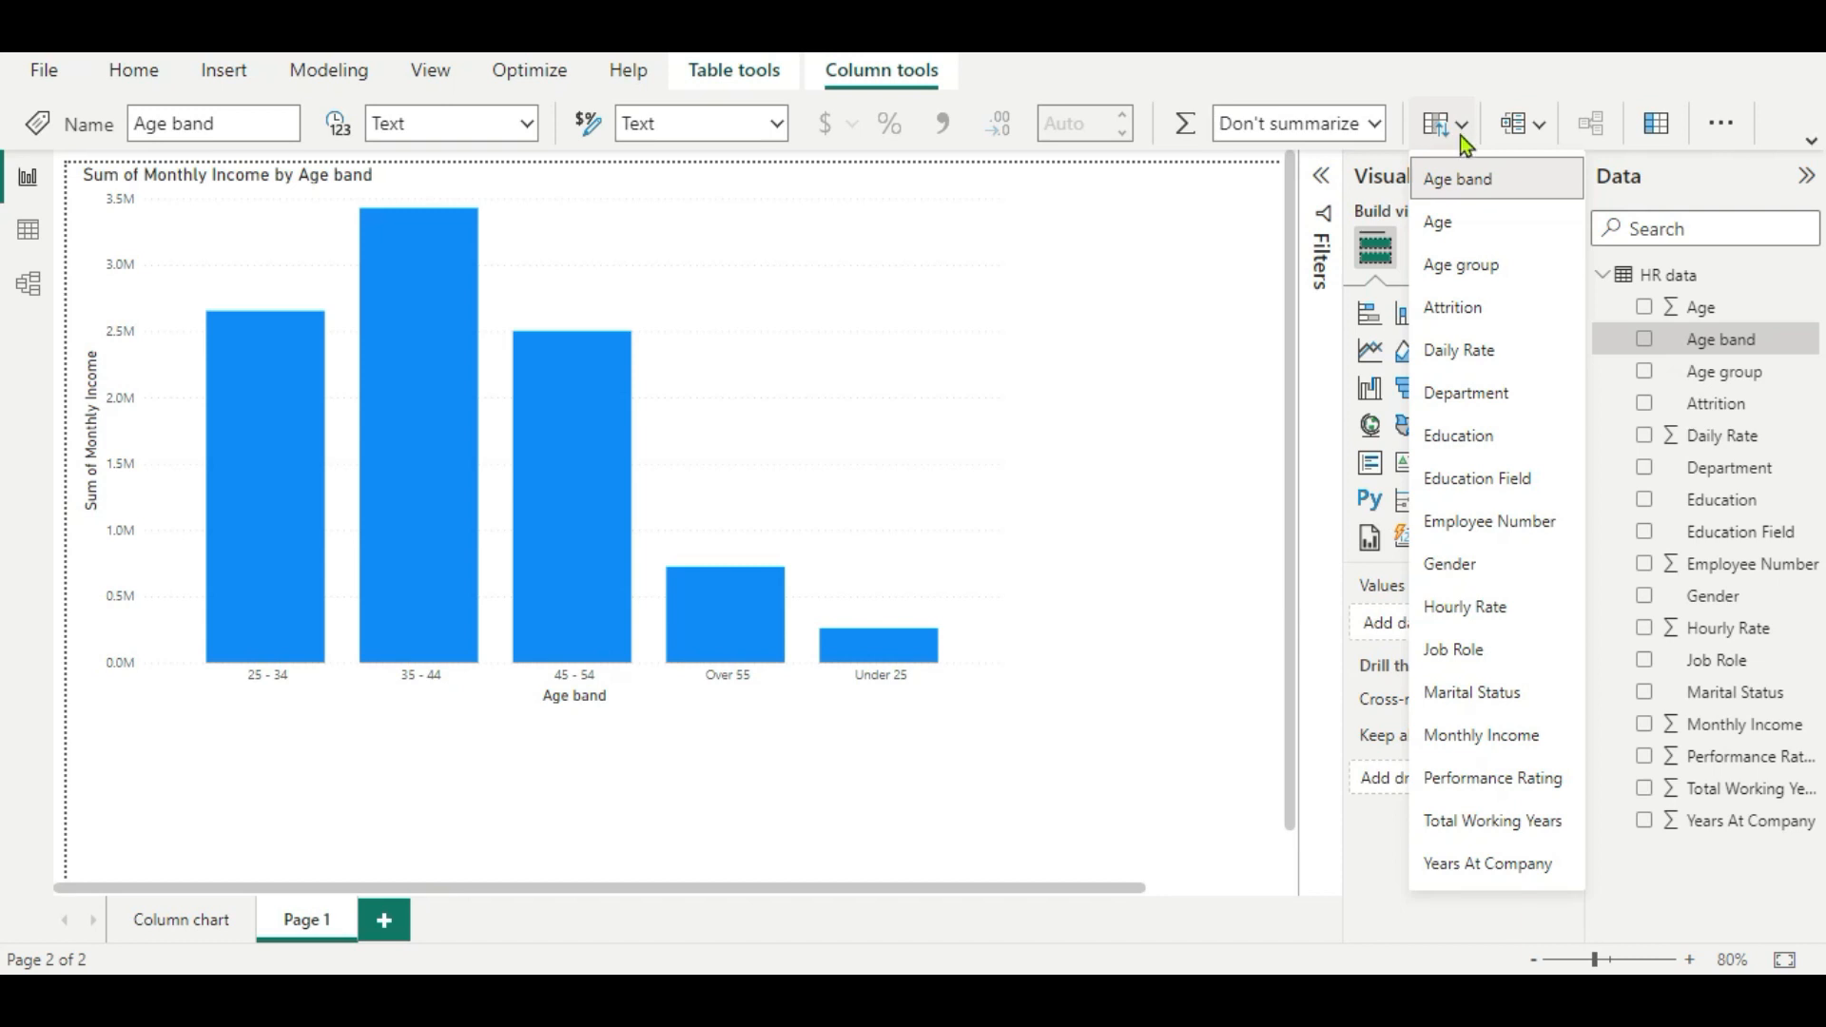
pyautogui.click(1444, 269)
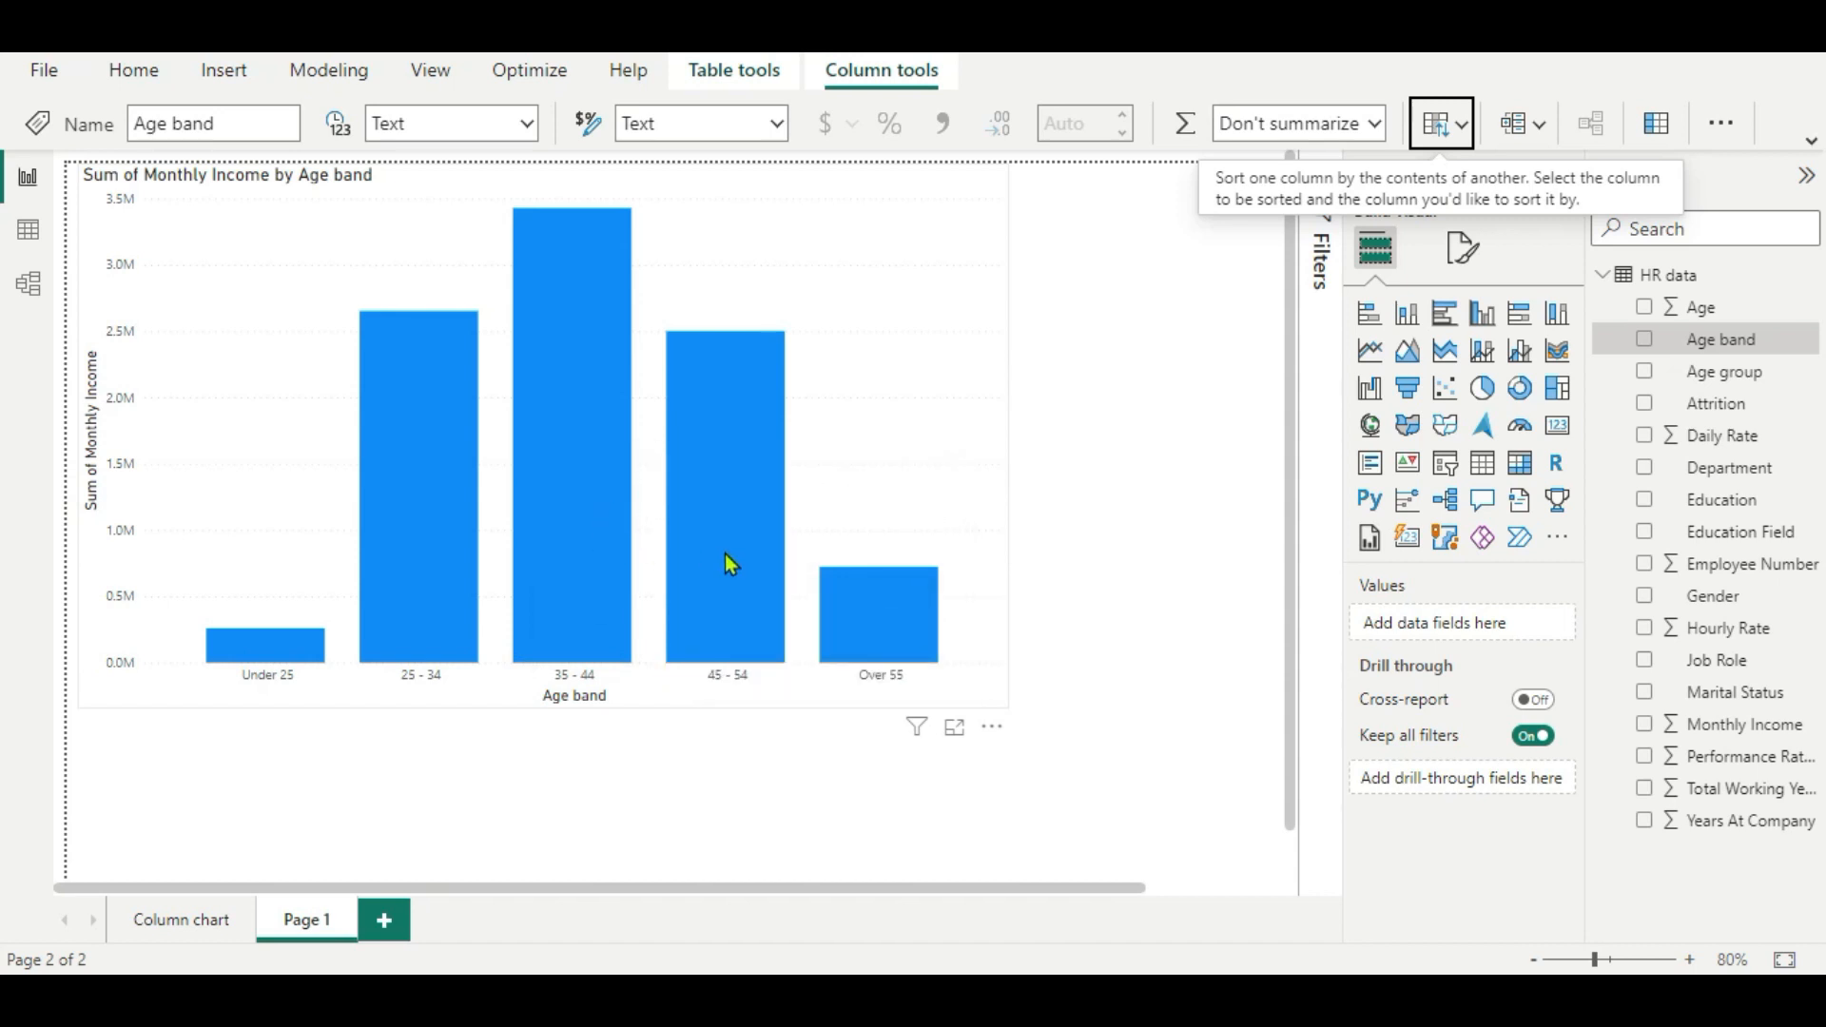
pyautogui.moveTo(726, 555)
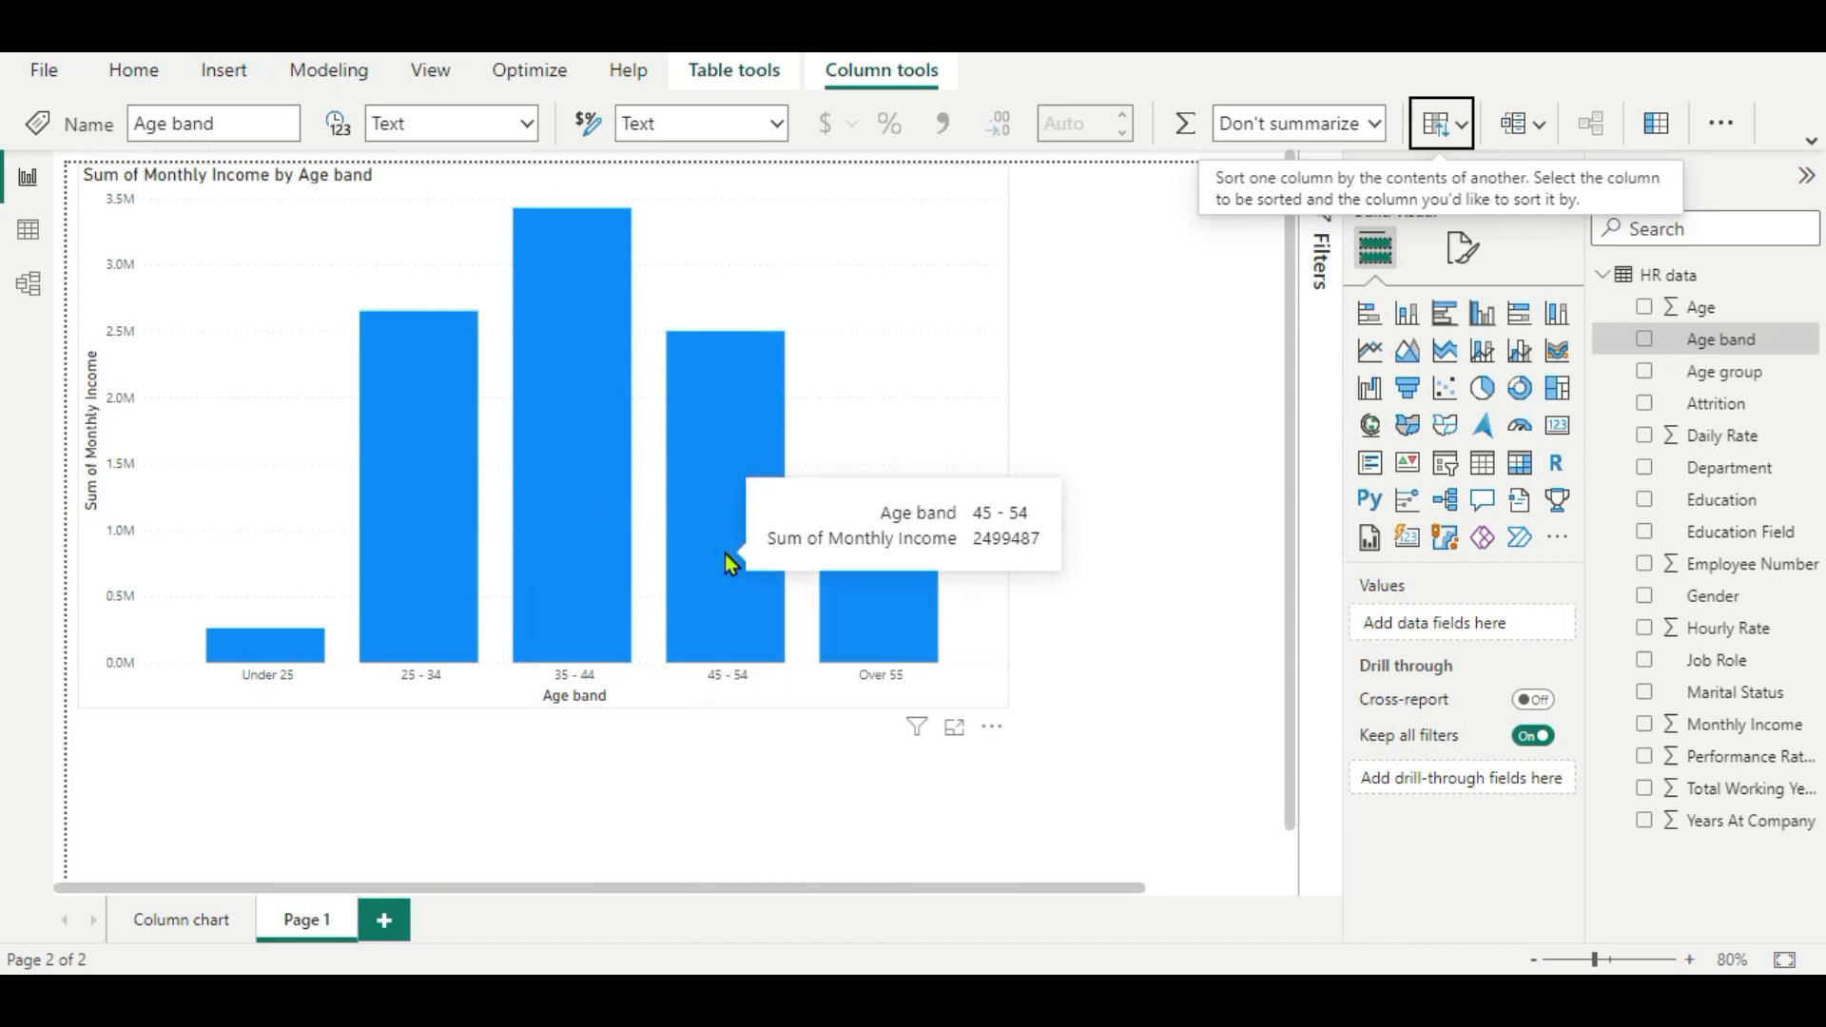